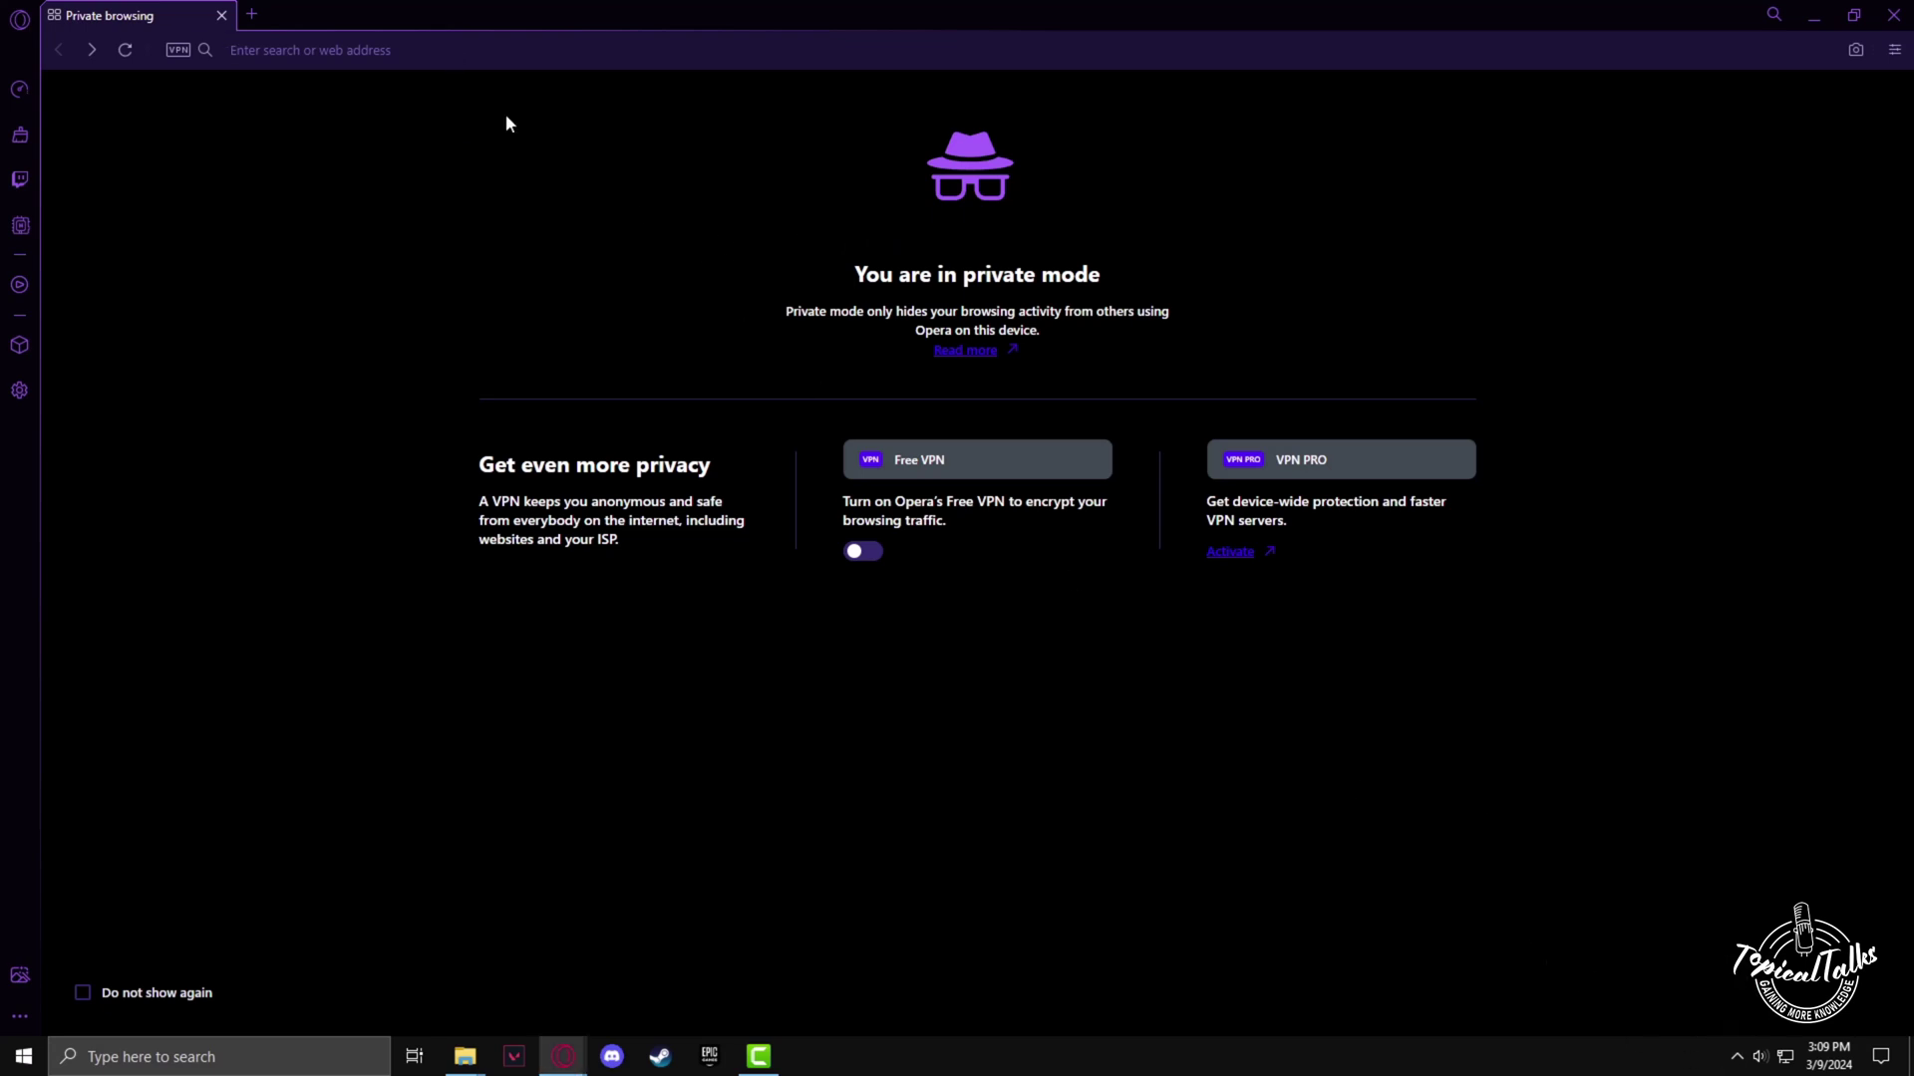
{"action": "type", "text": "roblox"}
Search Google for 'roblox', open the official Roblox site, and go to Create.
{"action": "key", "text": "Return"}
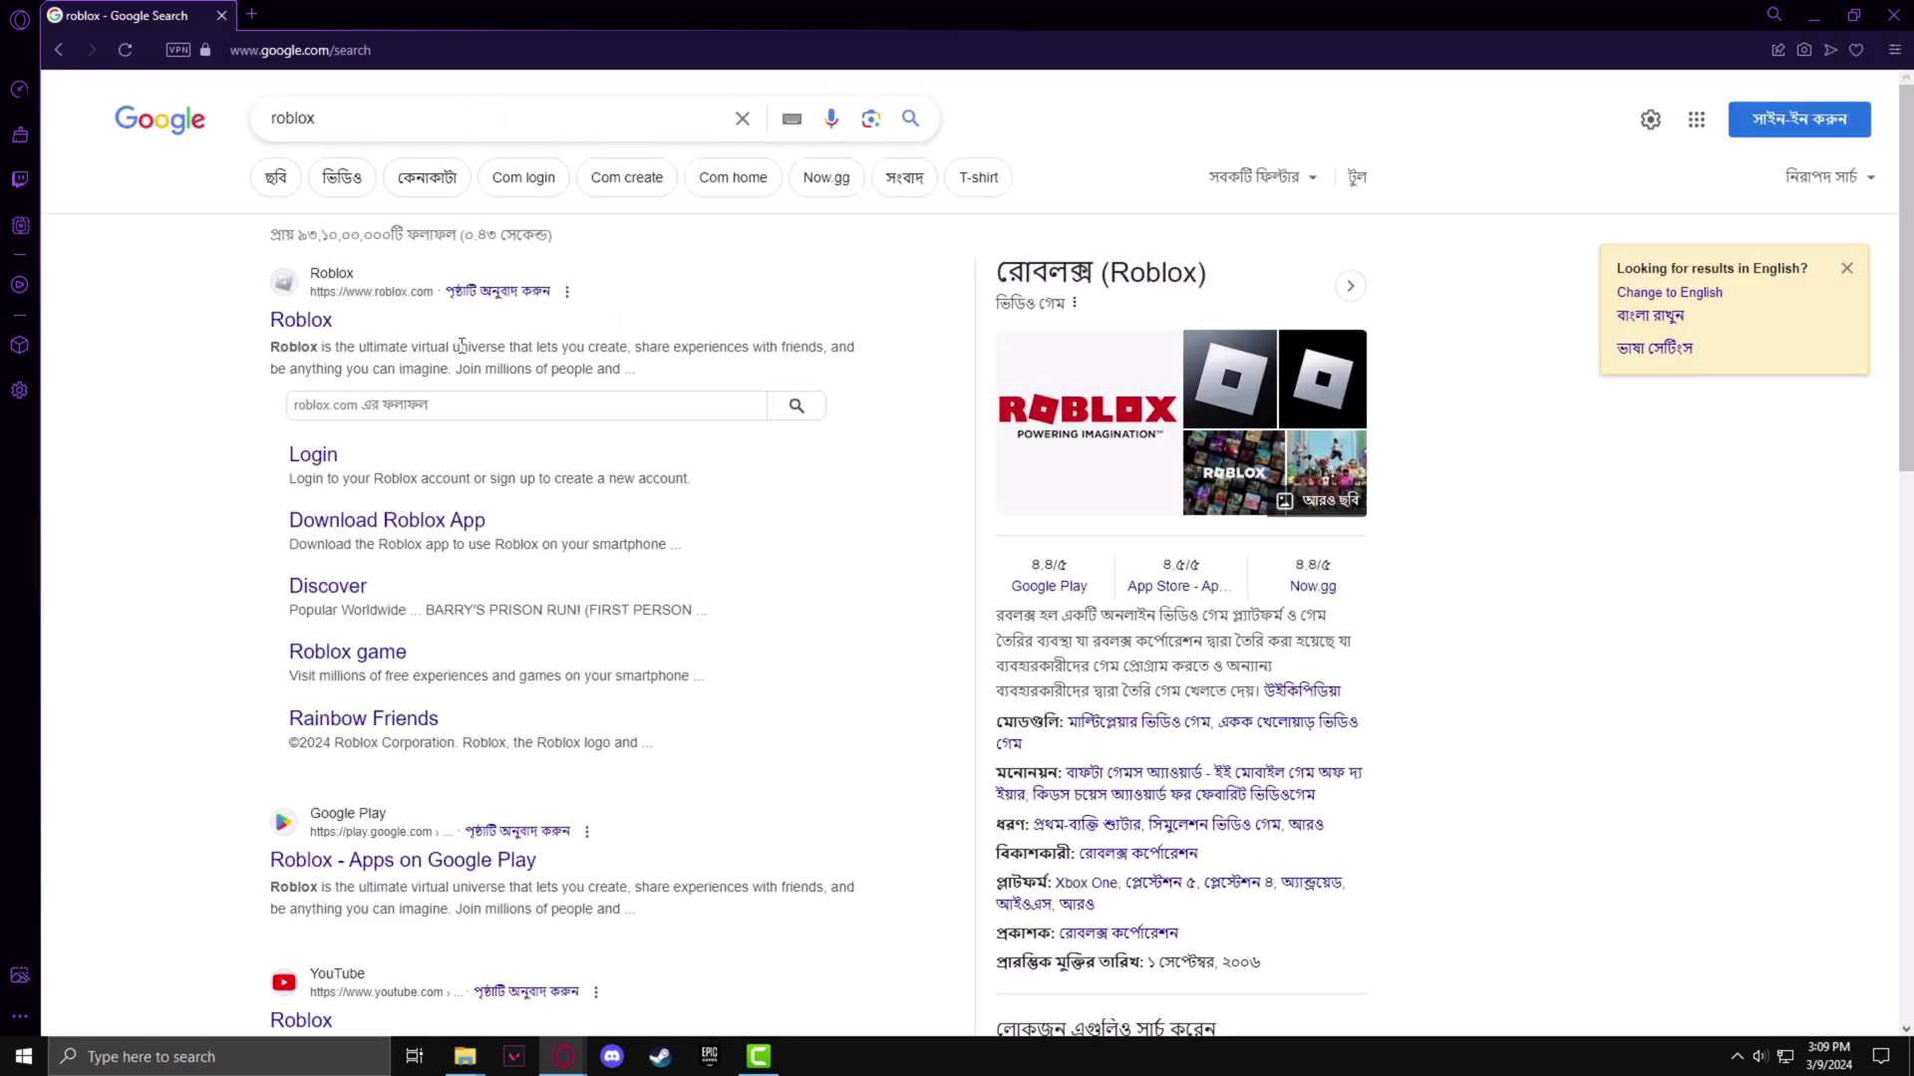
{"action": "left_click", "coordinate": [303, 324]}
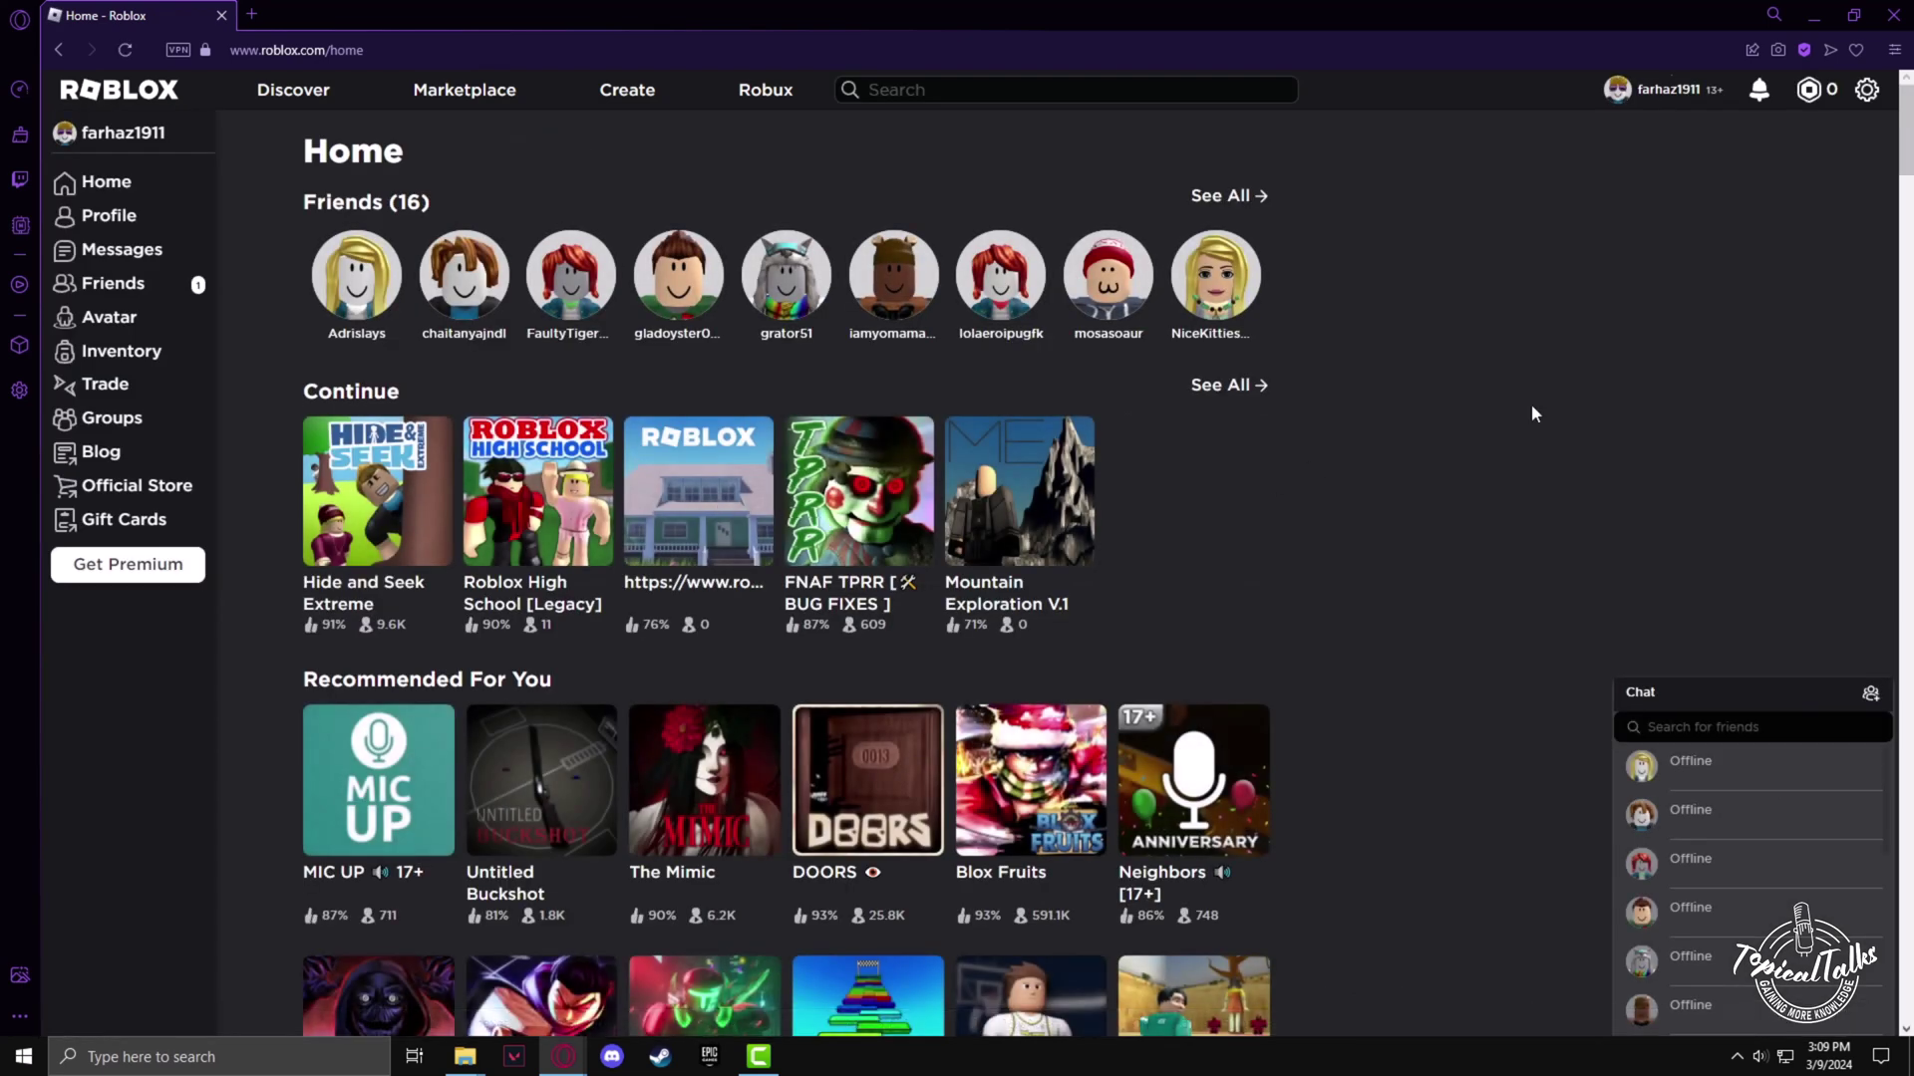
{"action": "left_click", "coordinate": [630, 102]}
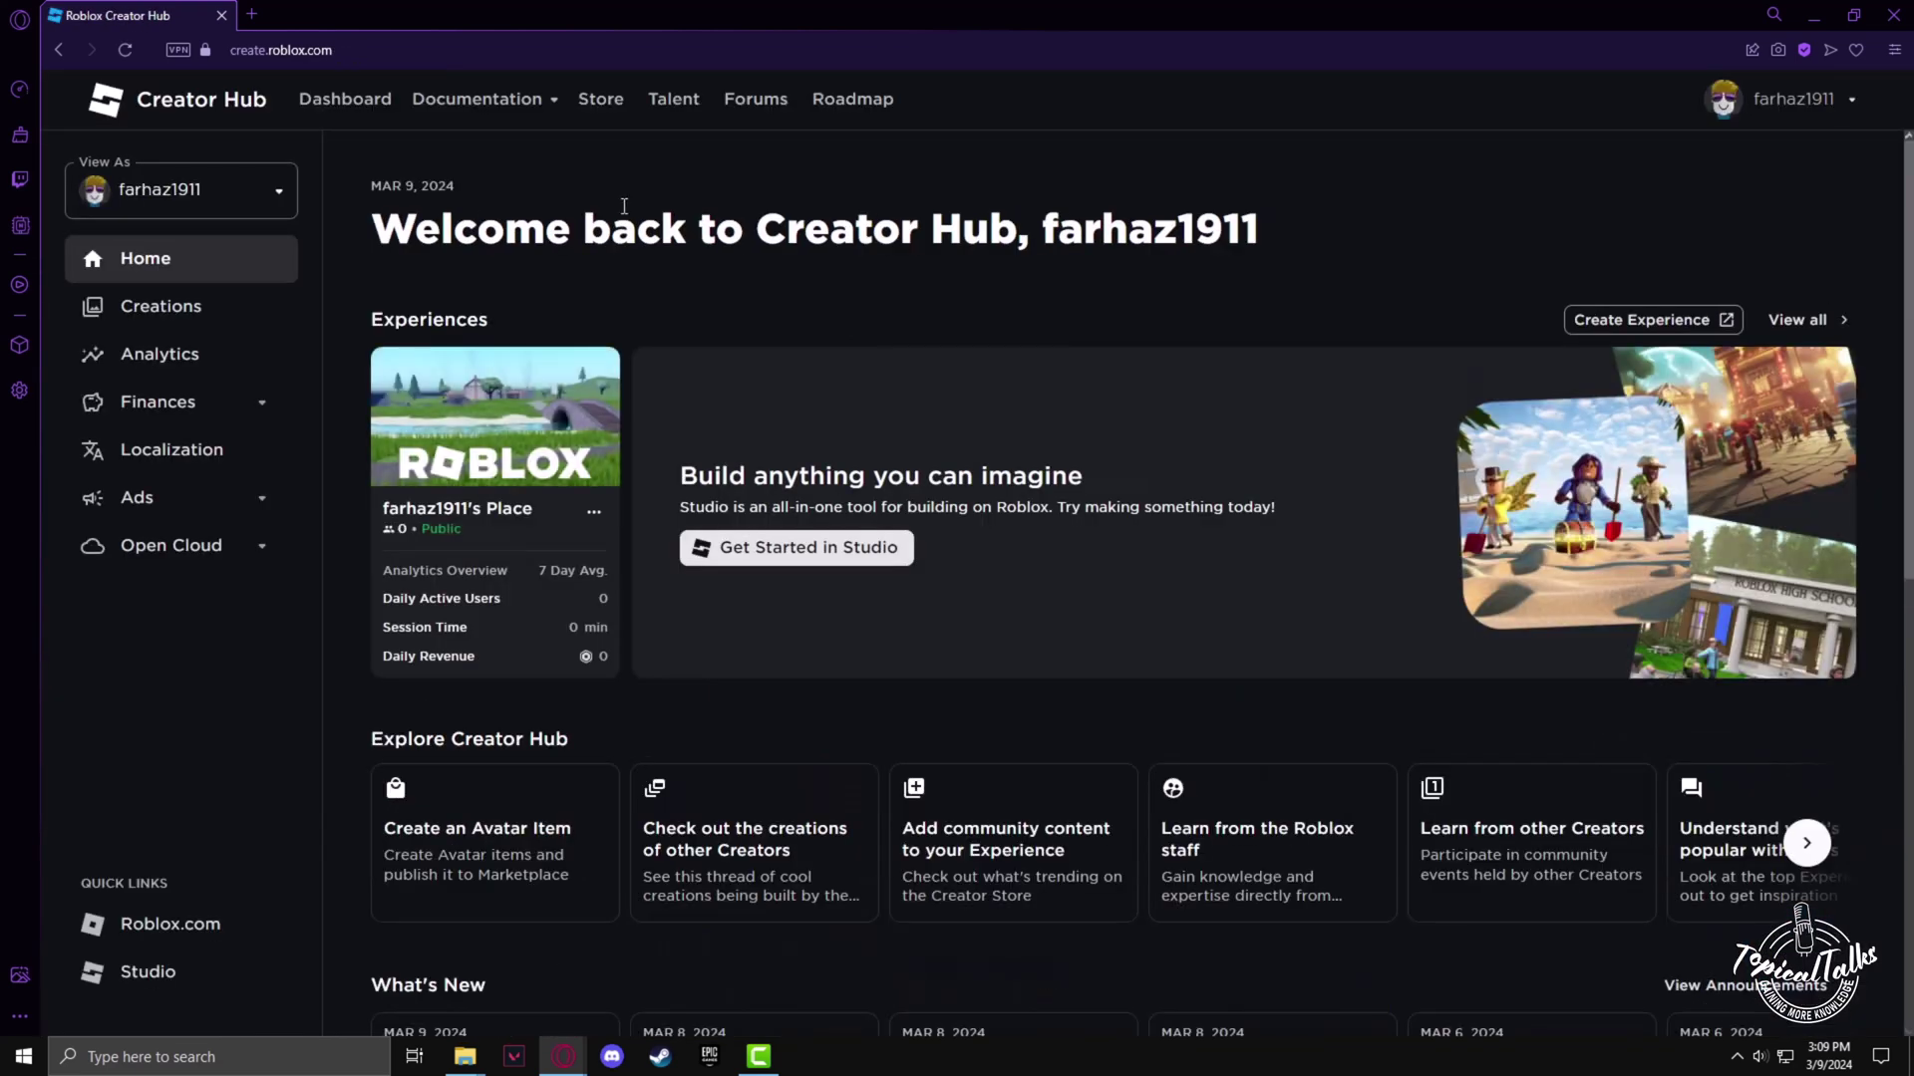
Open the Classic Clothing guide under Documentation > Avatar.
{"action": "left_click", "coordinate": [532, 105]}
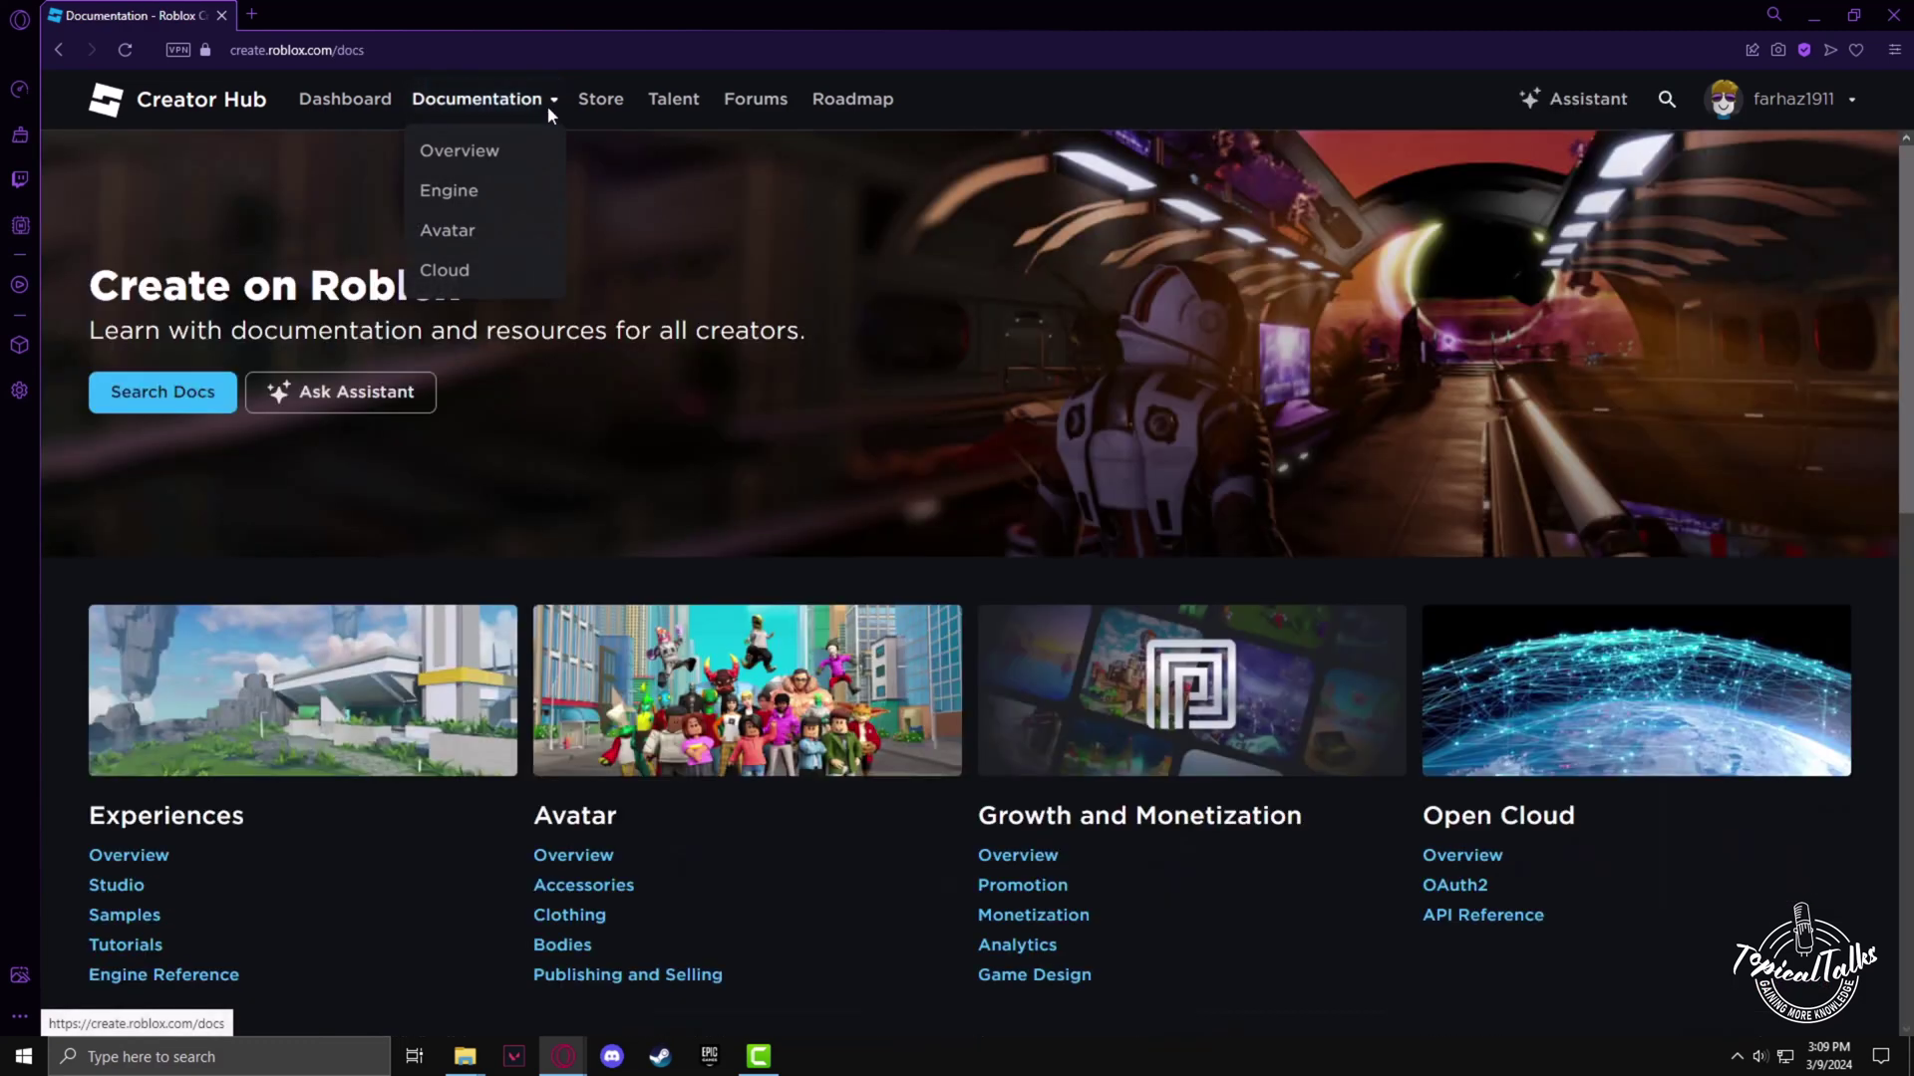
{"action": "left_click", "coordinate": [469, 241]}
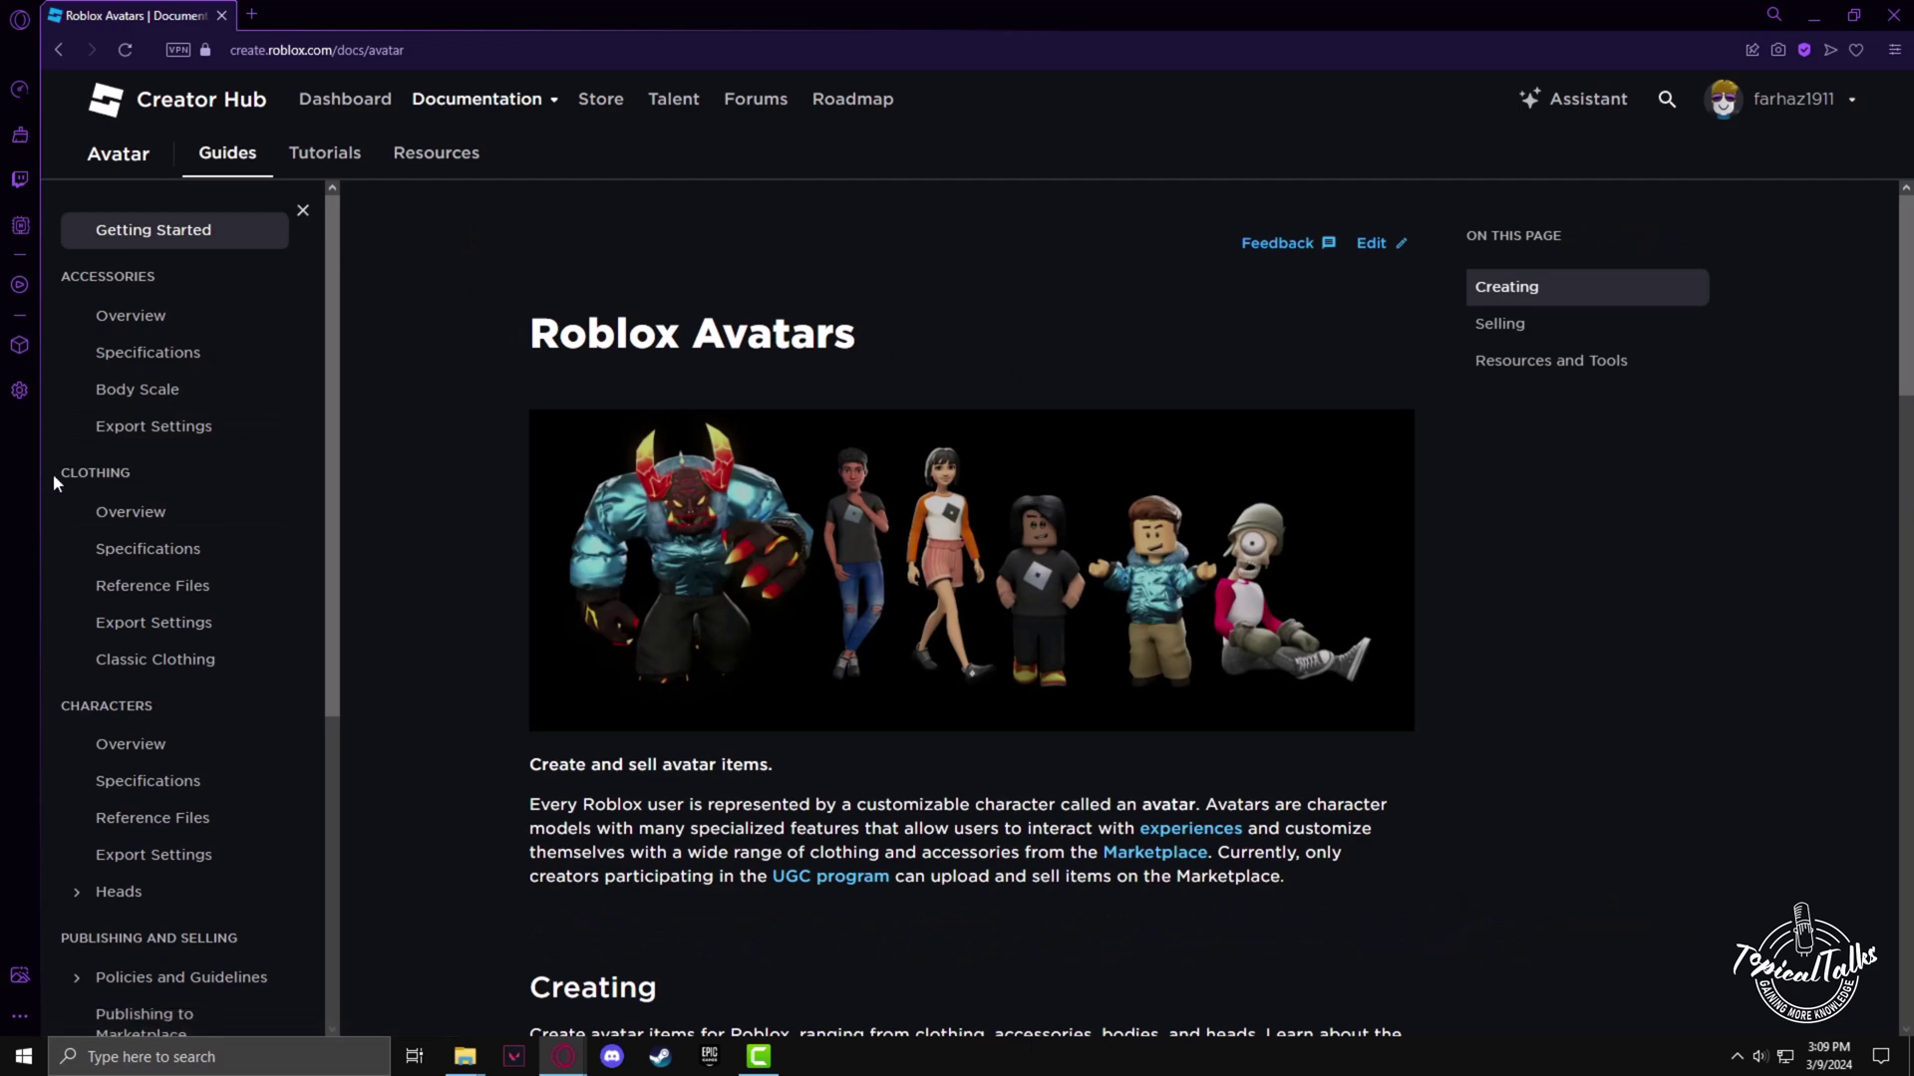
{"action": "left_click", "coordinate": [136, 665]}
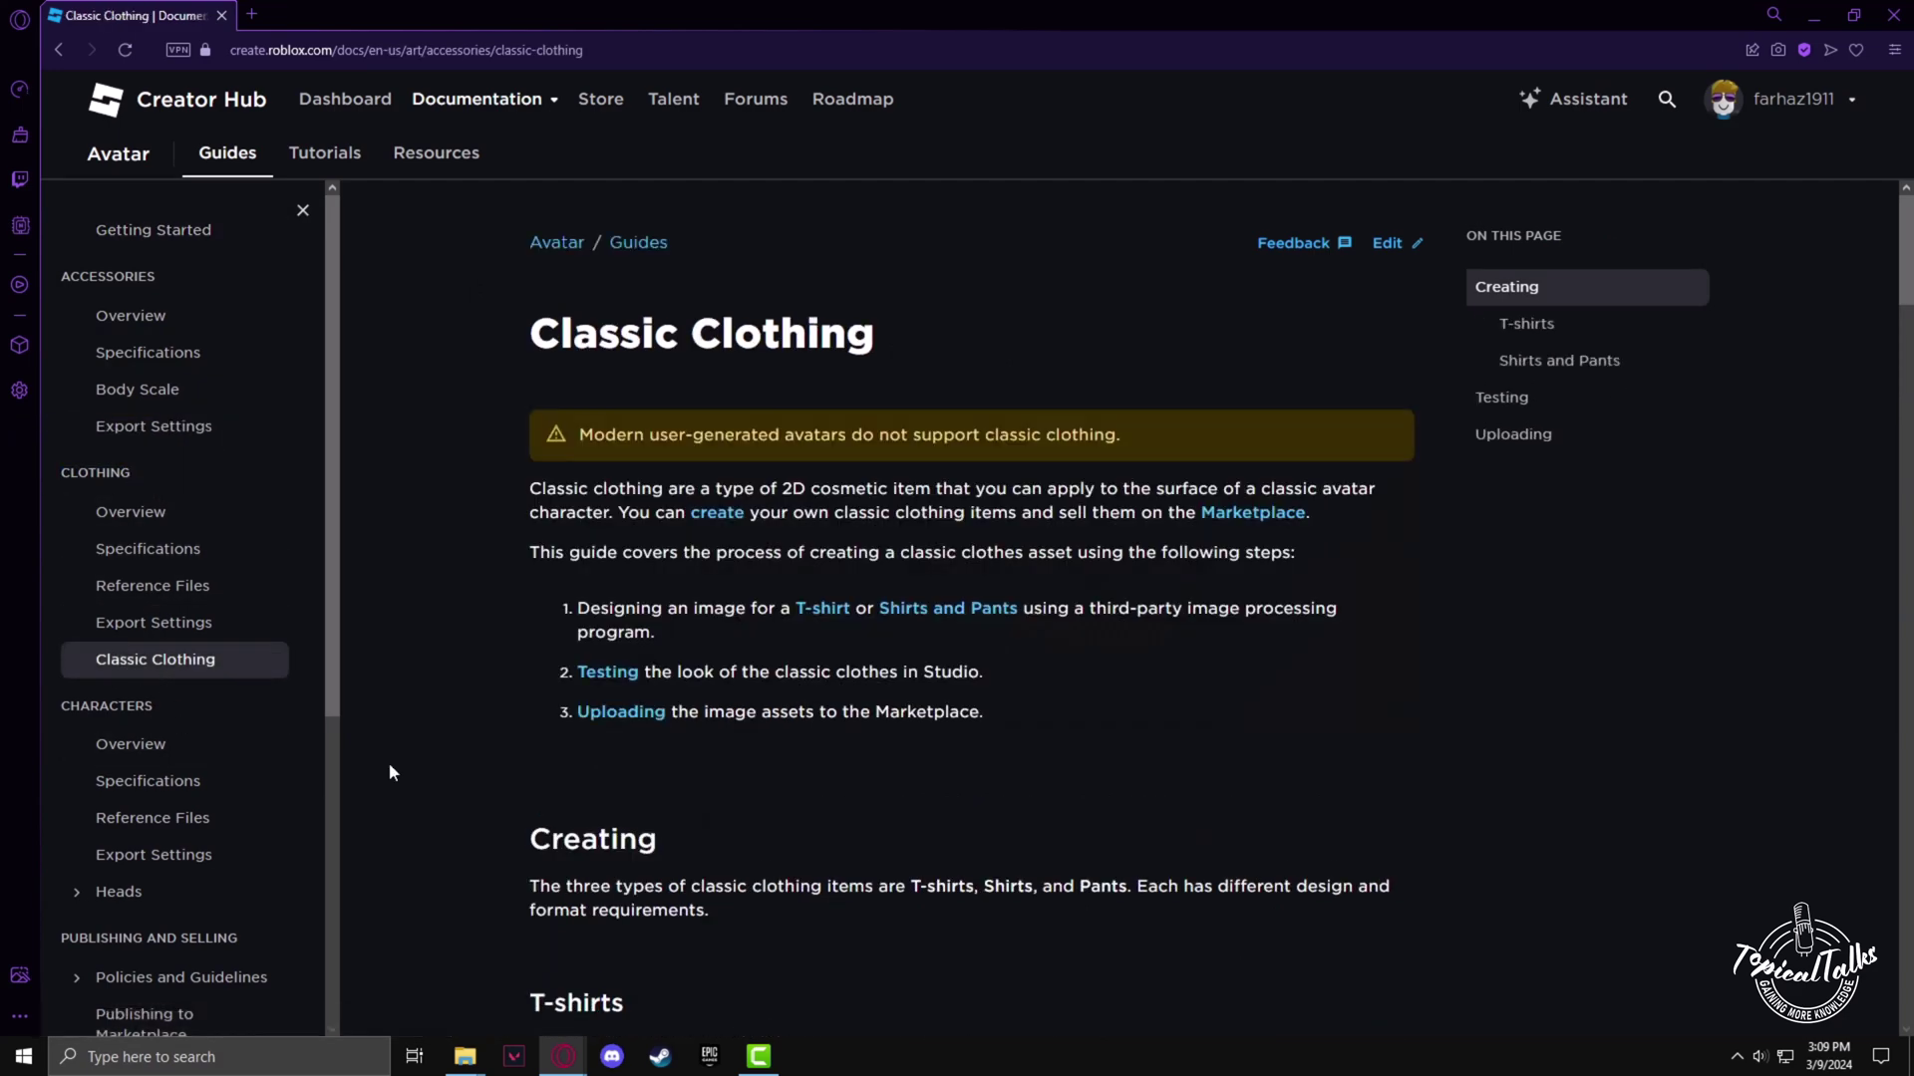
{"action": "scroll", "coordinate": [357, 692], "scroll_direction": "down", "scroll_amount": 2}
{"action": "scroll", "coordinate": [358, 691], "scroll_direction": "down", "scroll_amount": 3}
{"action": "scroll", "coordinate": [357, 691], "scroll_direction": "down", "scroll_amount": 1}
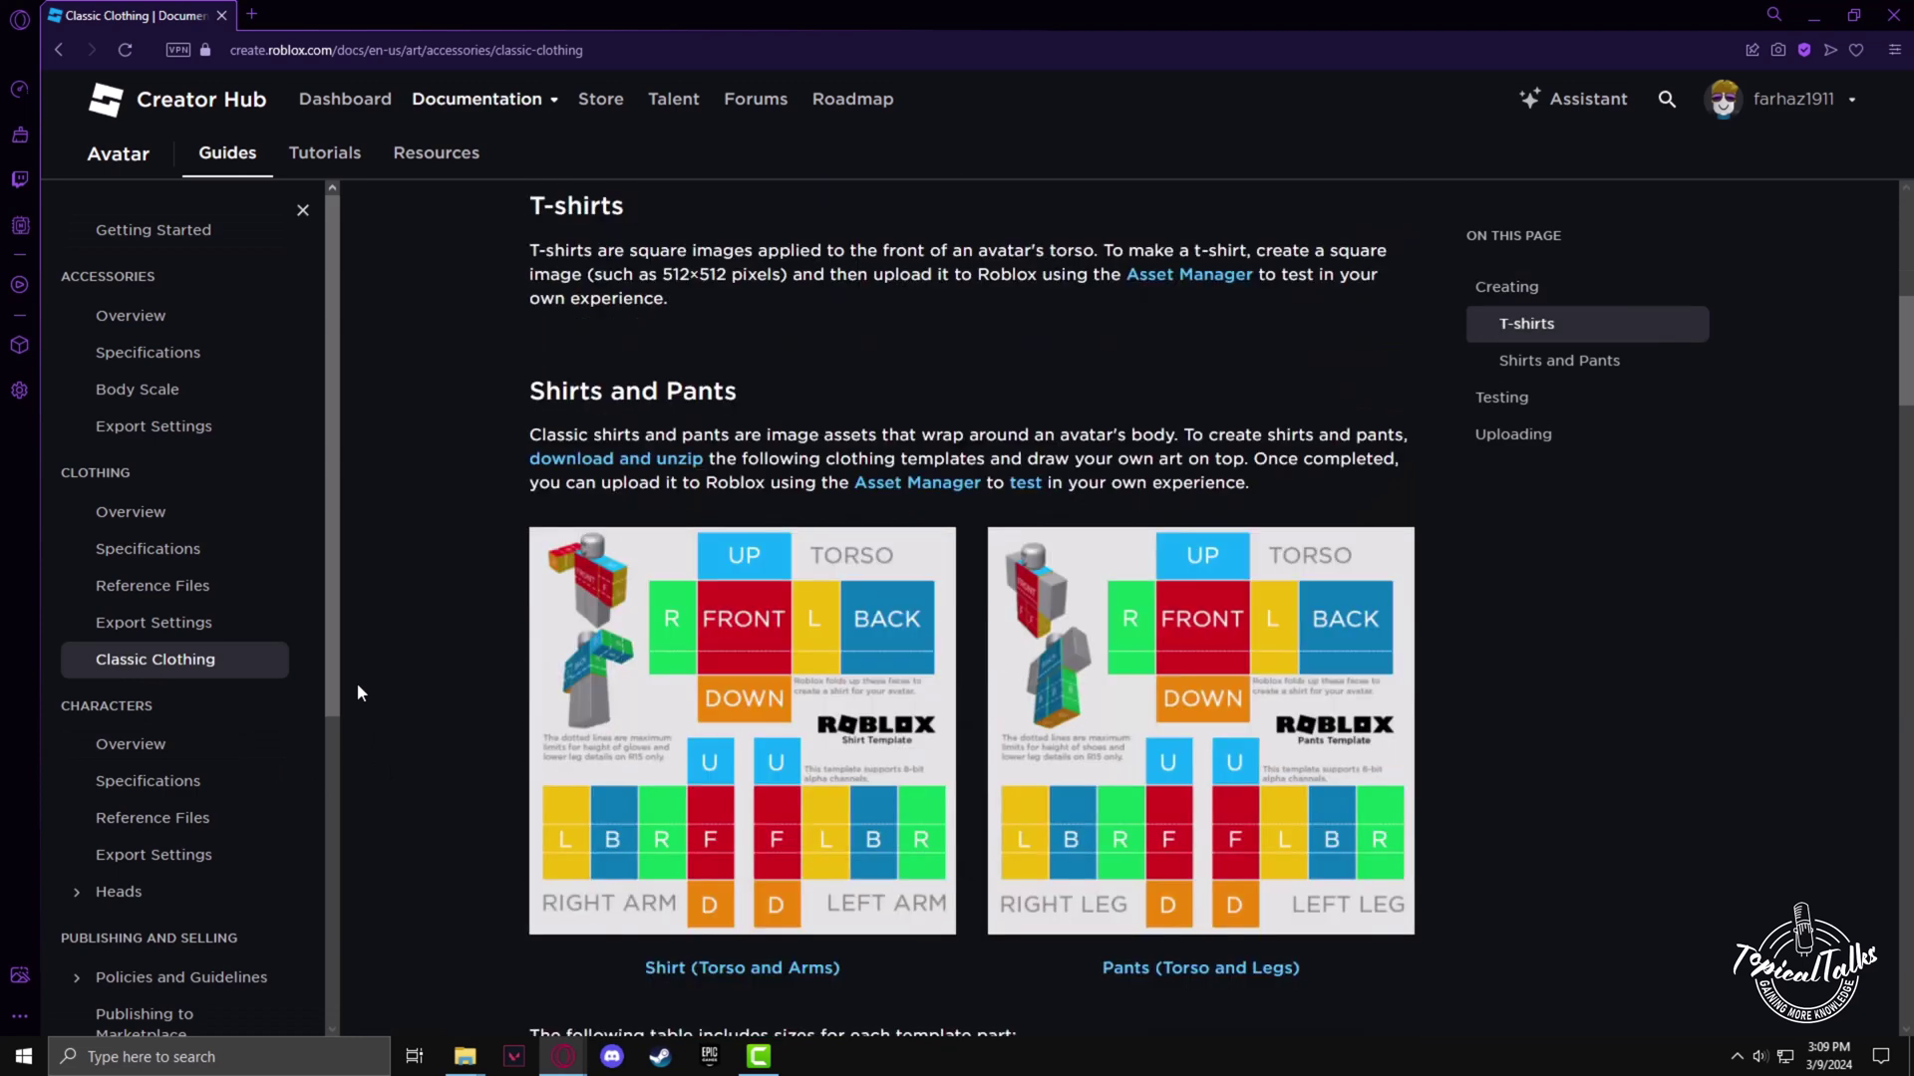
{"action": "scroll", "coordinate": [358, 691], "scroll_direction": "down", "scroll_amount": 1}
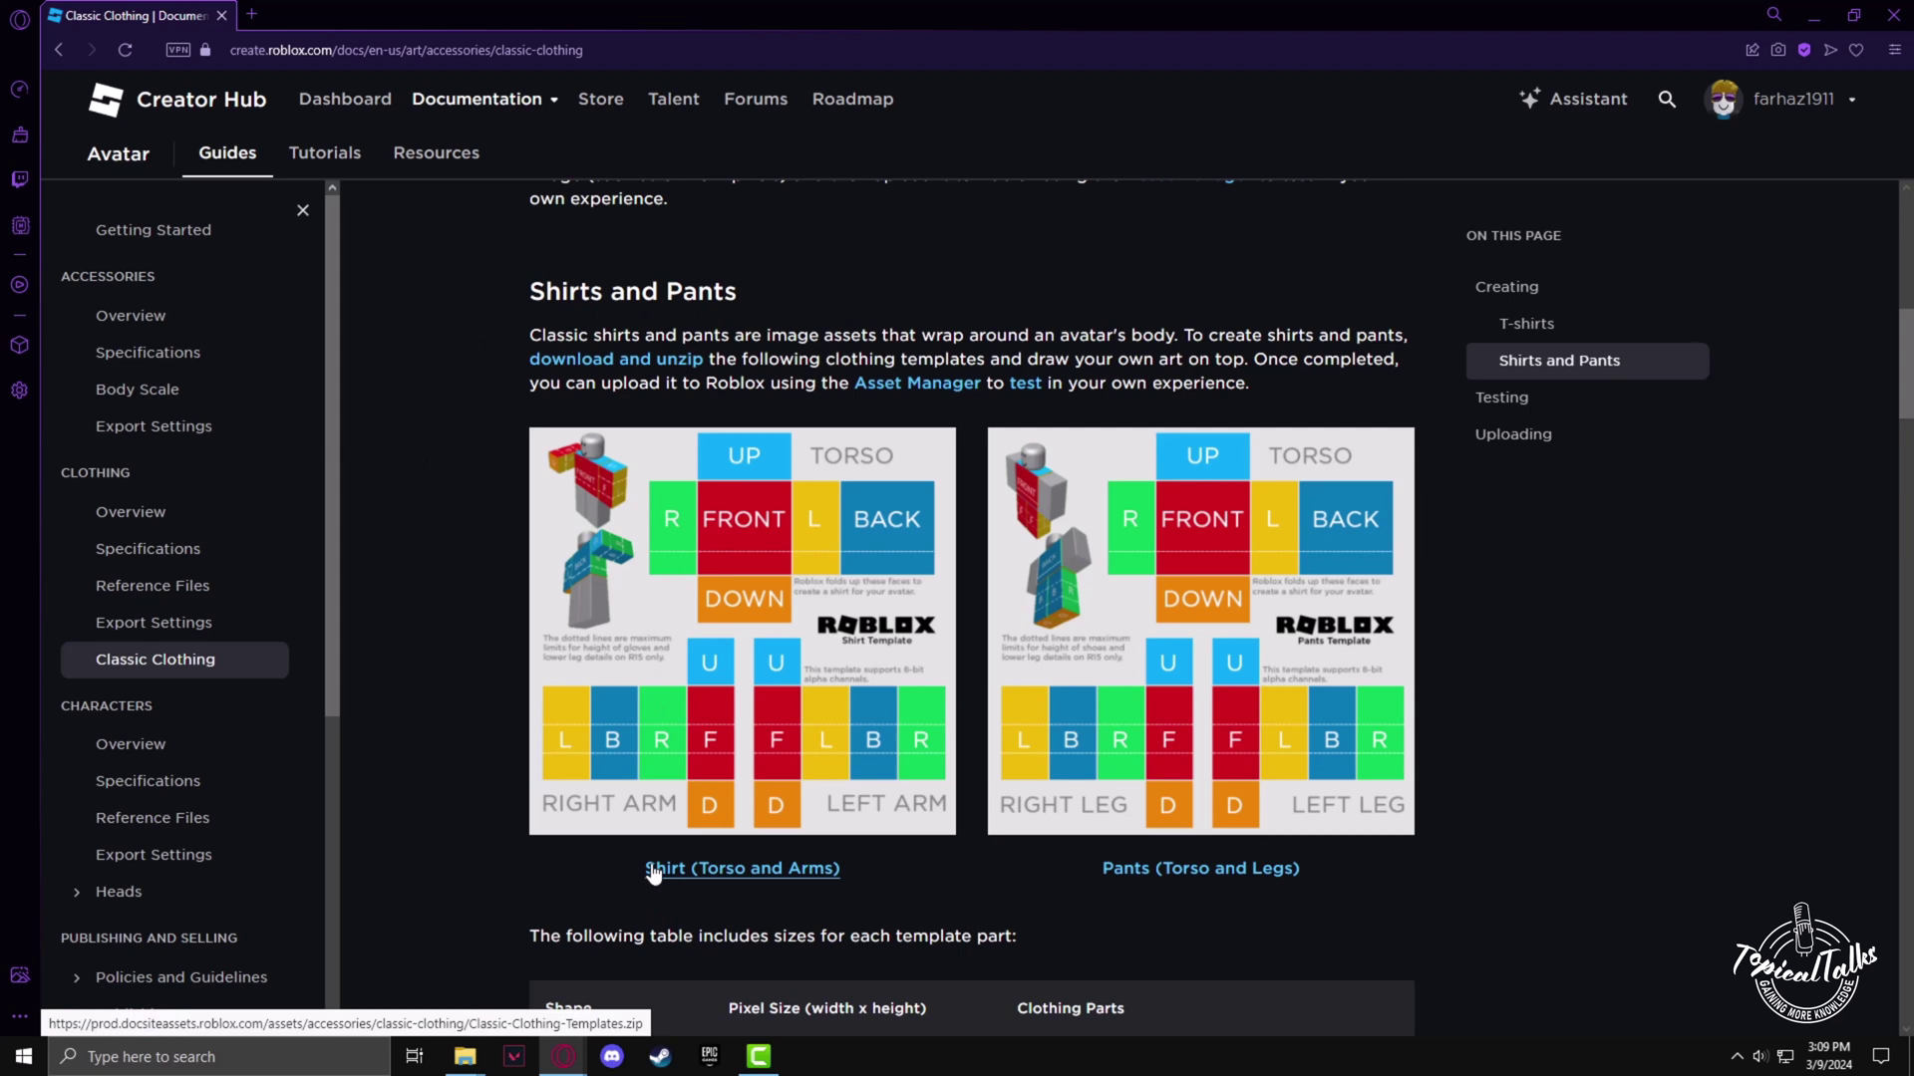
Save the Shirt template image to the Desktop as Template-Shirts-R15.png.webp.
{"action": "left_click_drag", "start_coordinate": [647, 869], "coordinate": [838, 872]}
{"action": "left_click", "coordinate": [490, 828]}
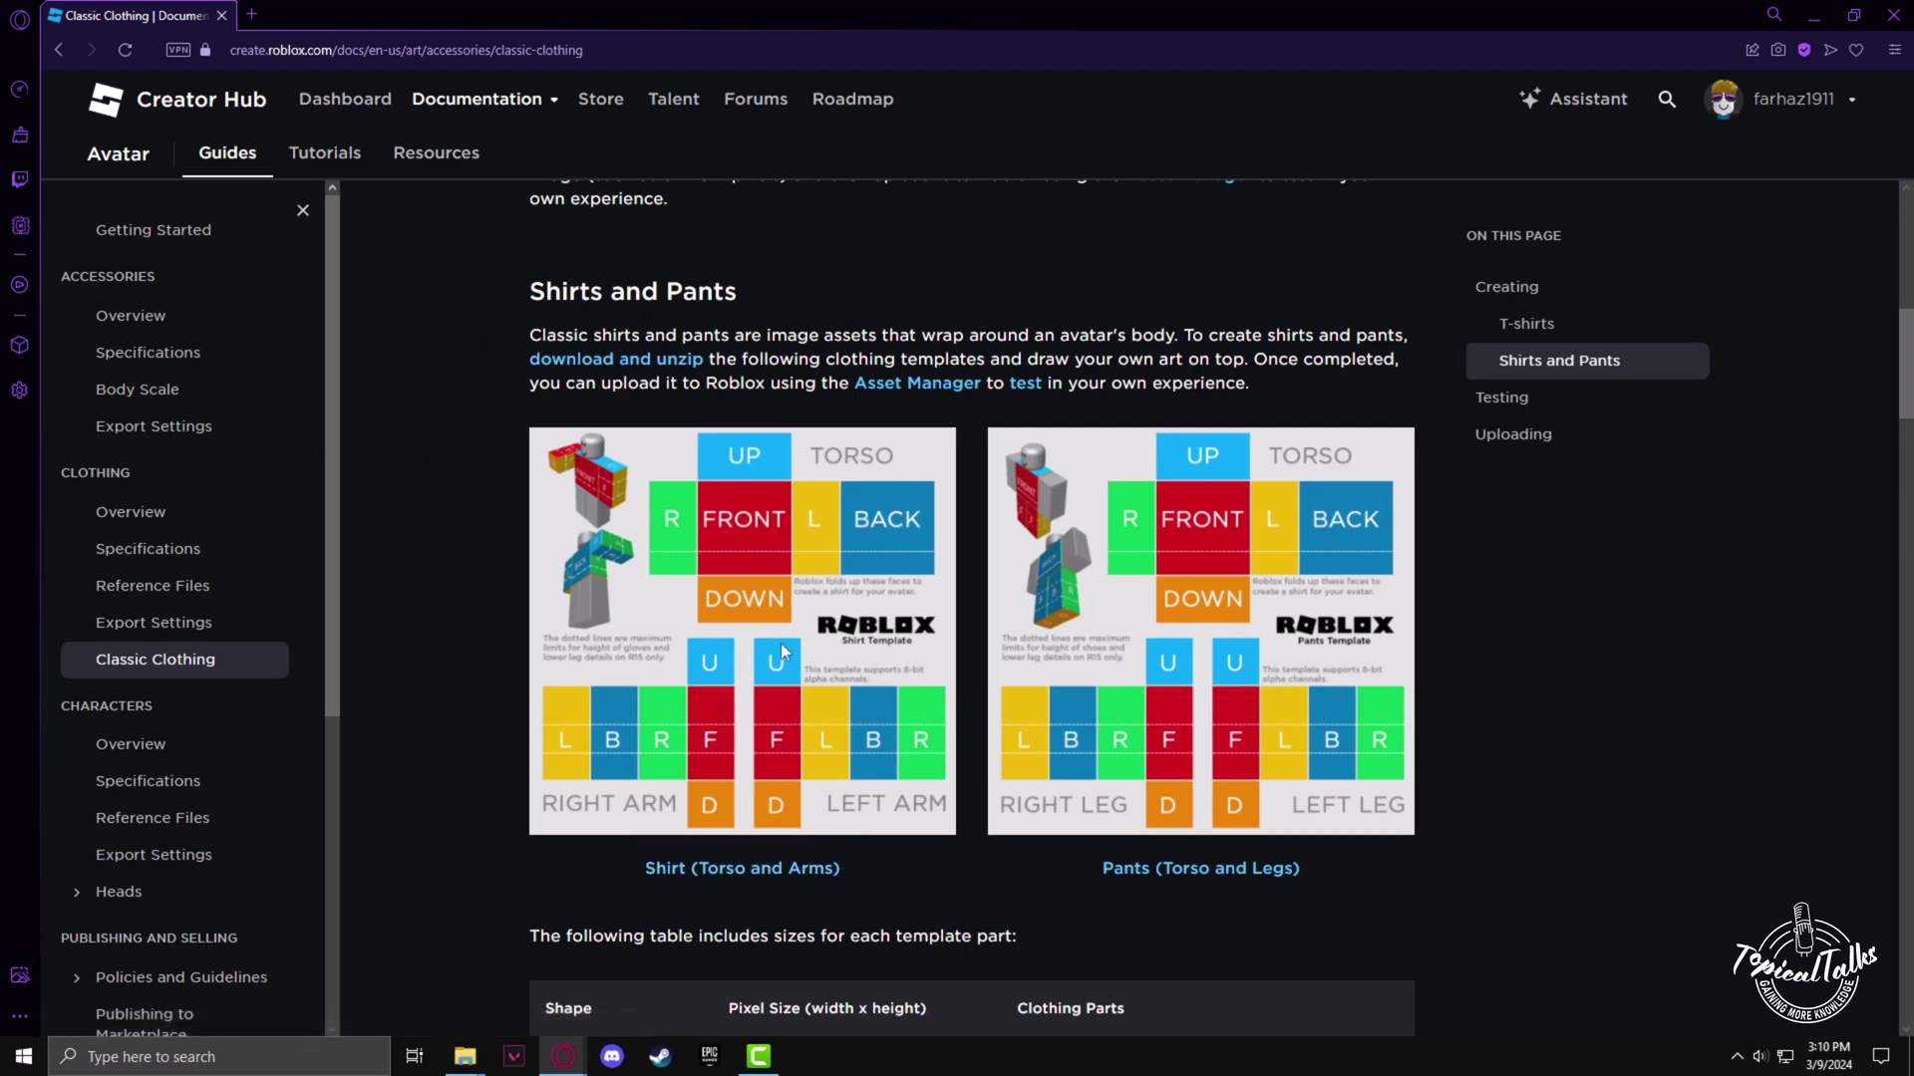
{"action": "right_click", "coordinate": [696, 577]}
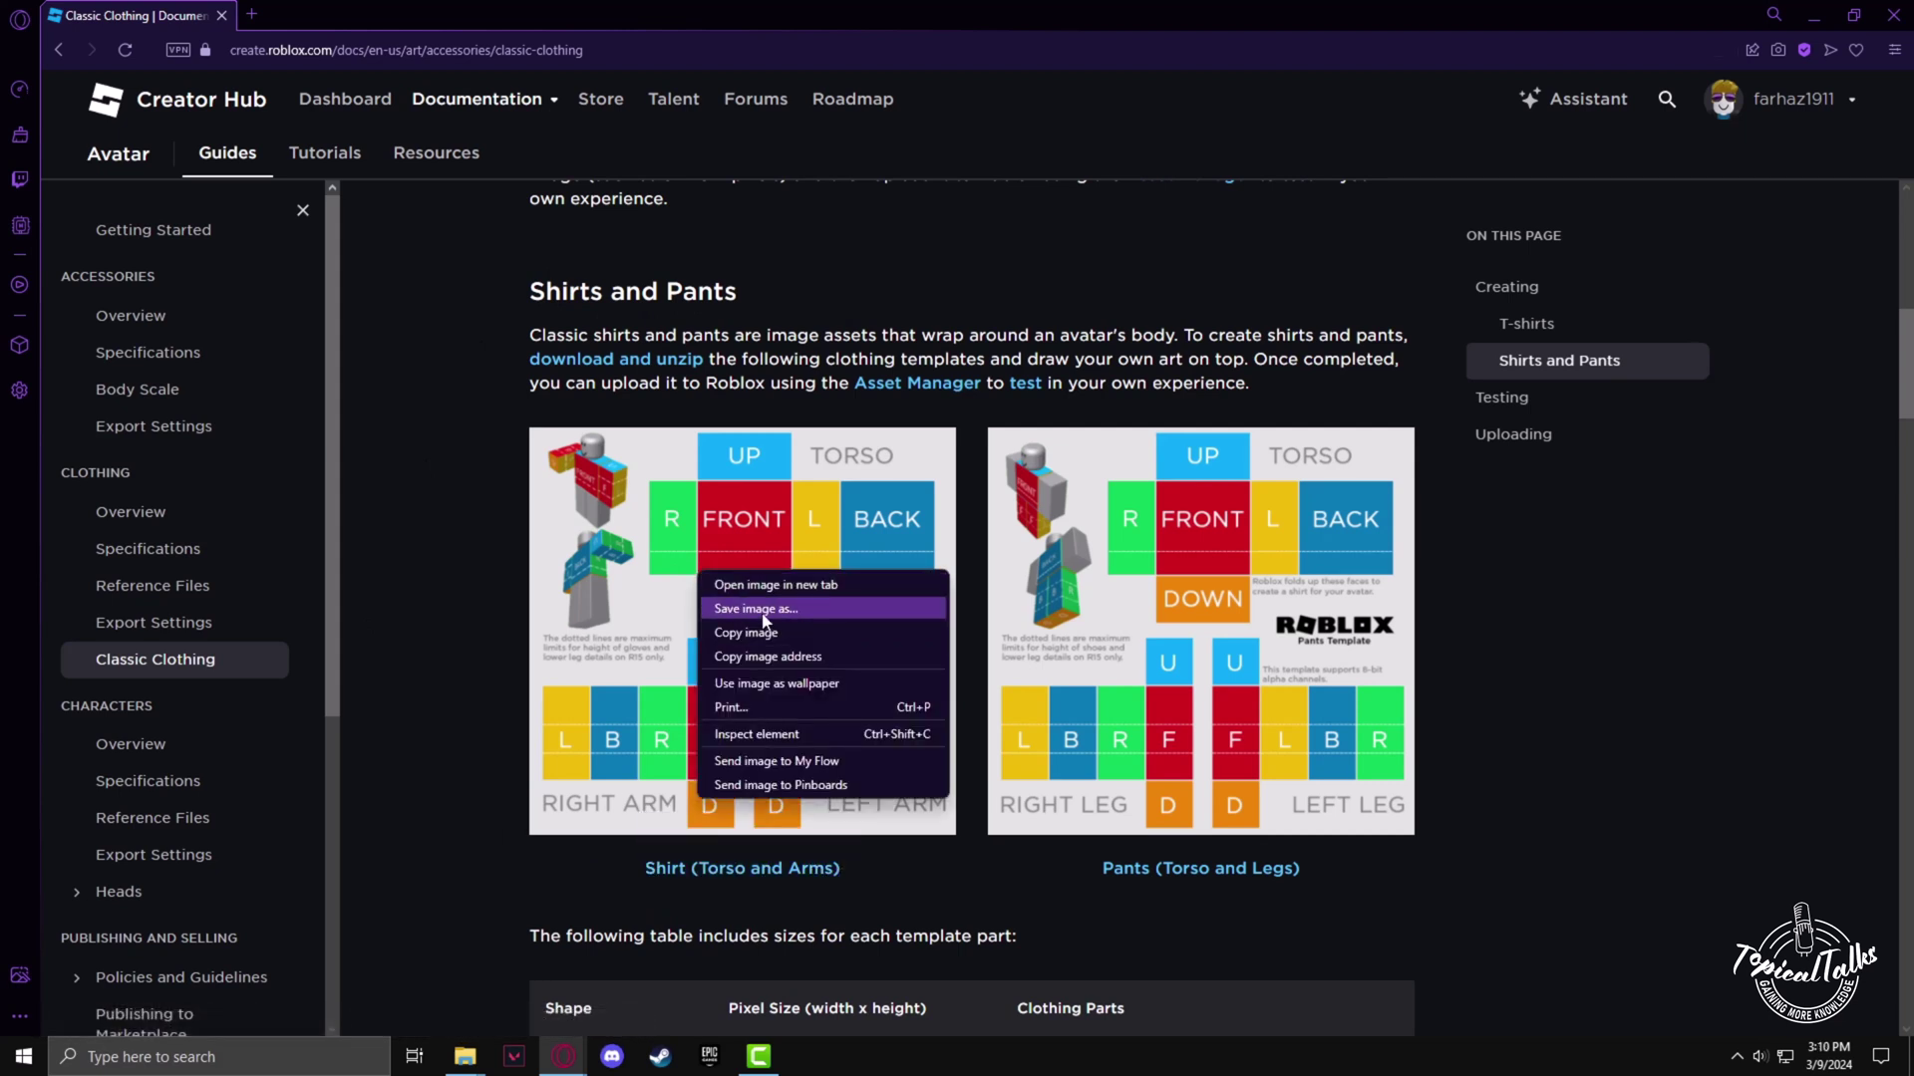
{"action": "left_click", "coordinate": [762, 641]}
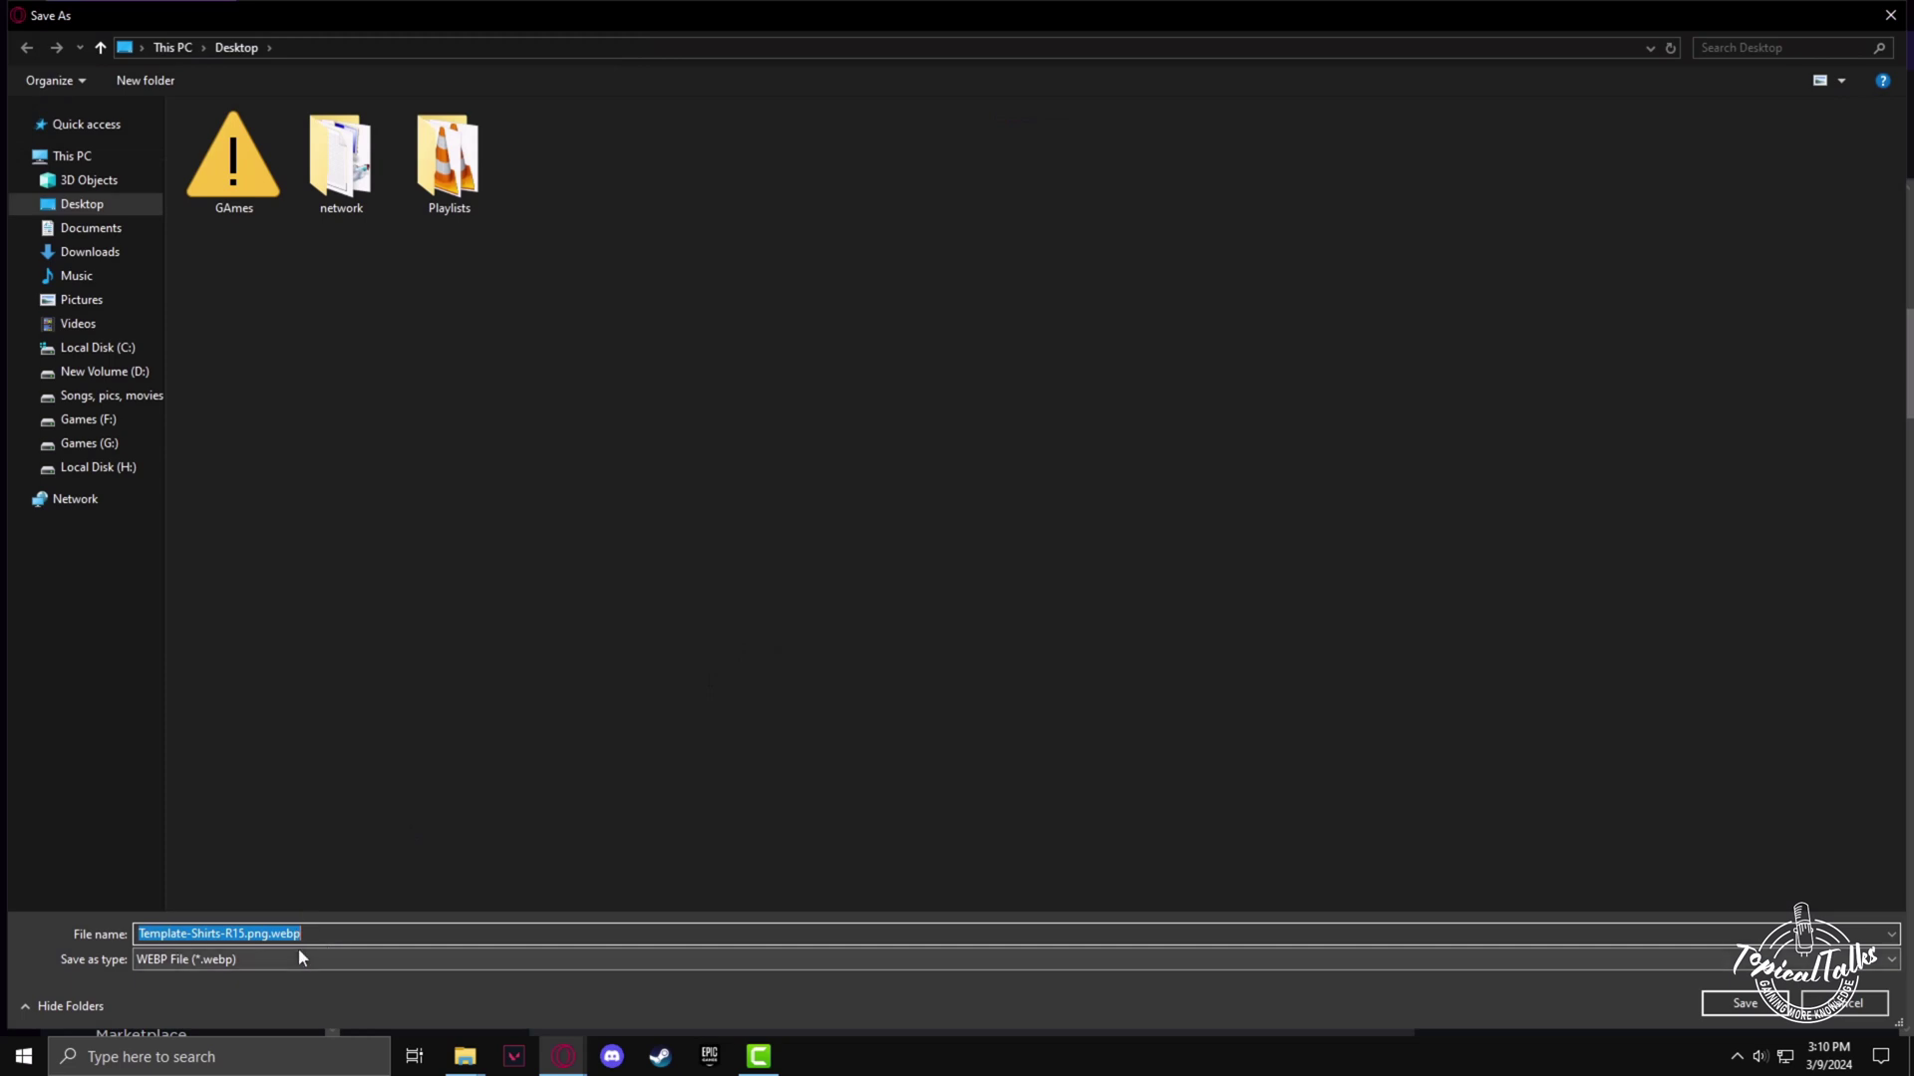
{"action": "left_click", "coordinate": [1743, 998]}
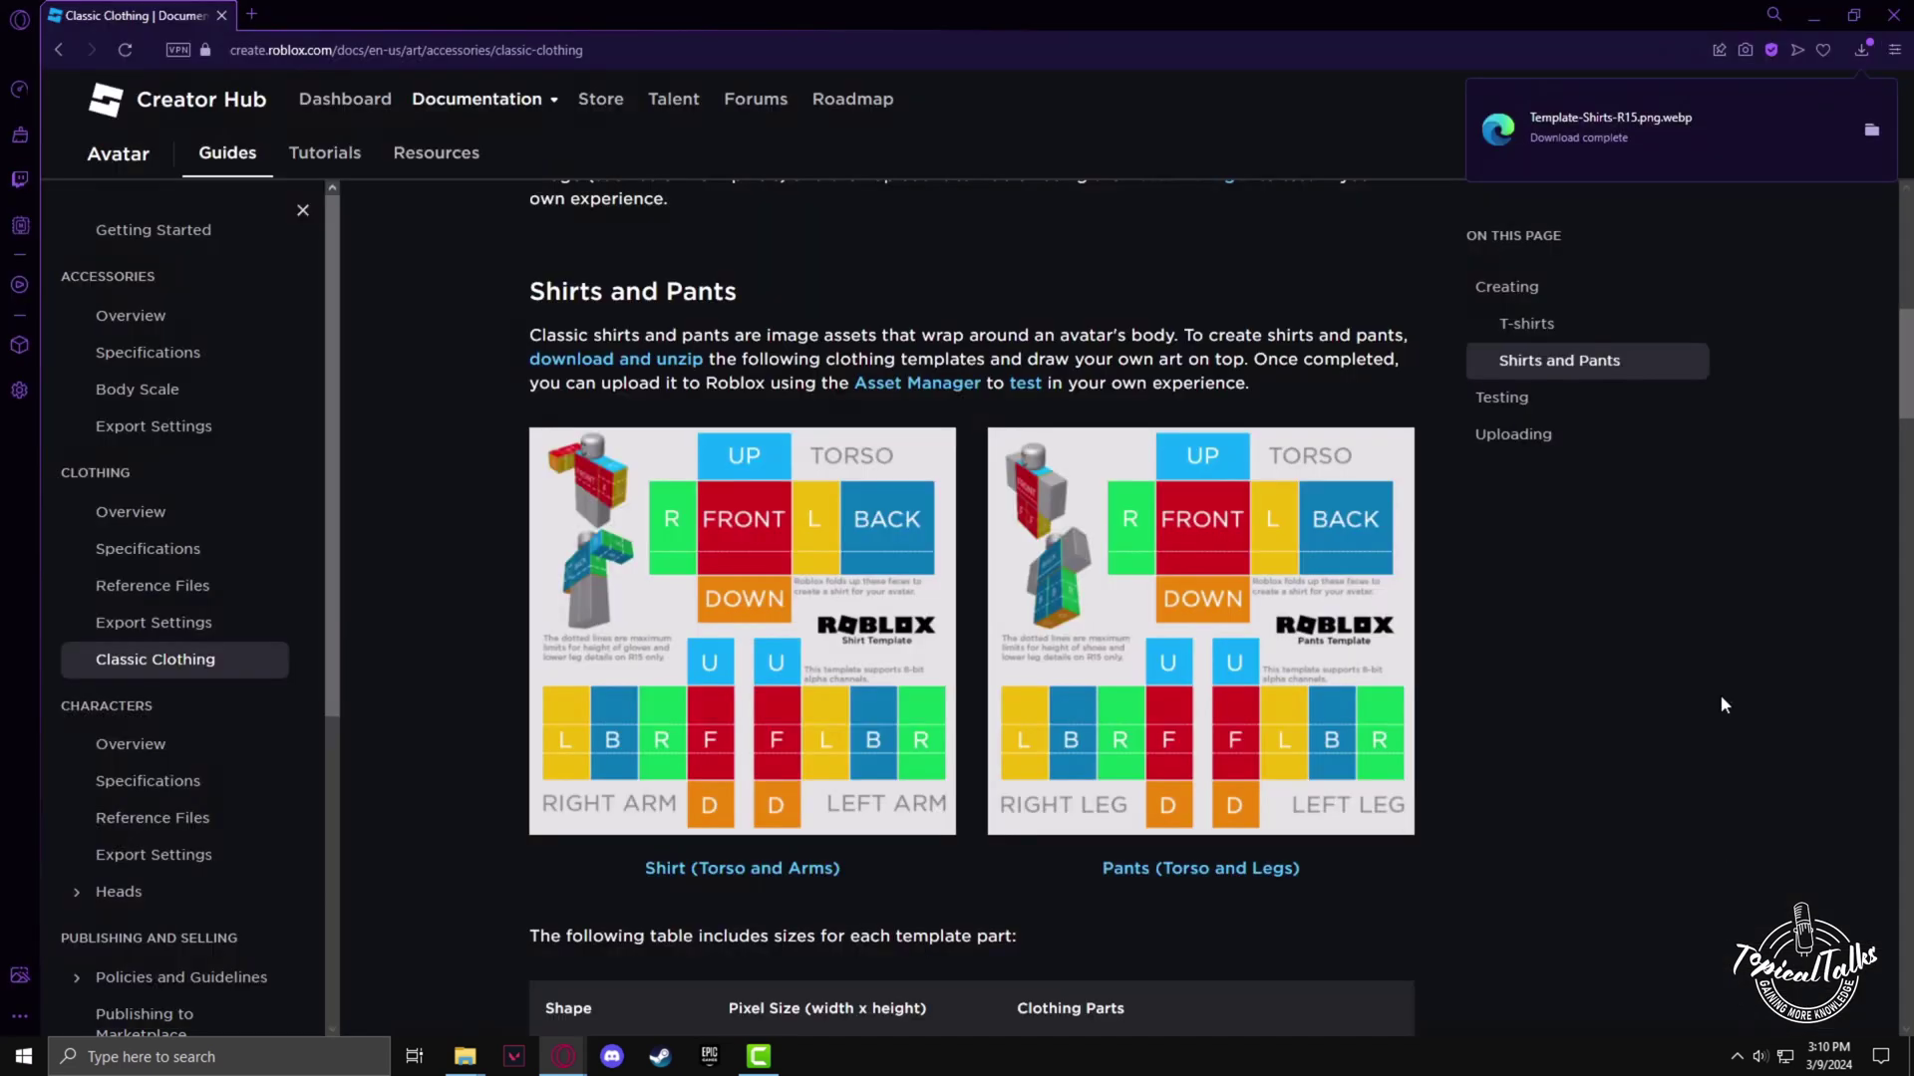
Shrink the browser window and place the downloaded template file on the desktop.
{"action": "left_click", "coordinate": [1851, 12]}
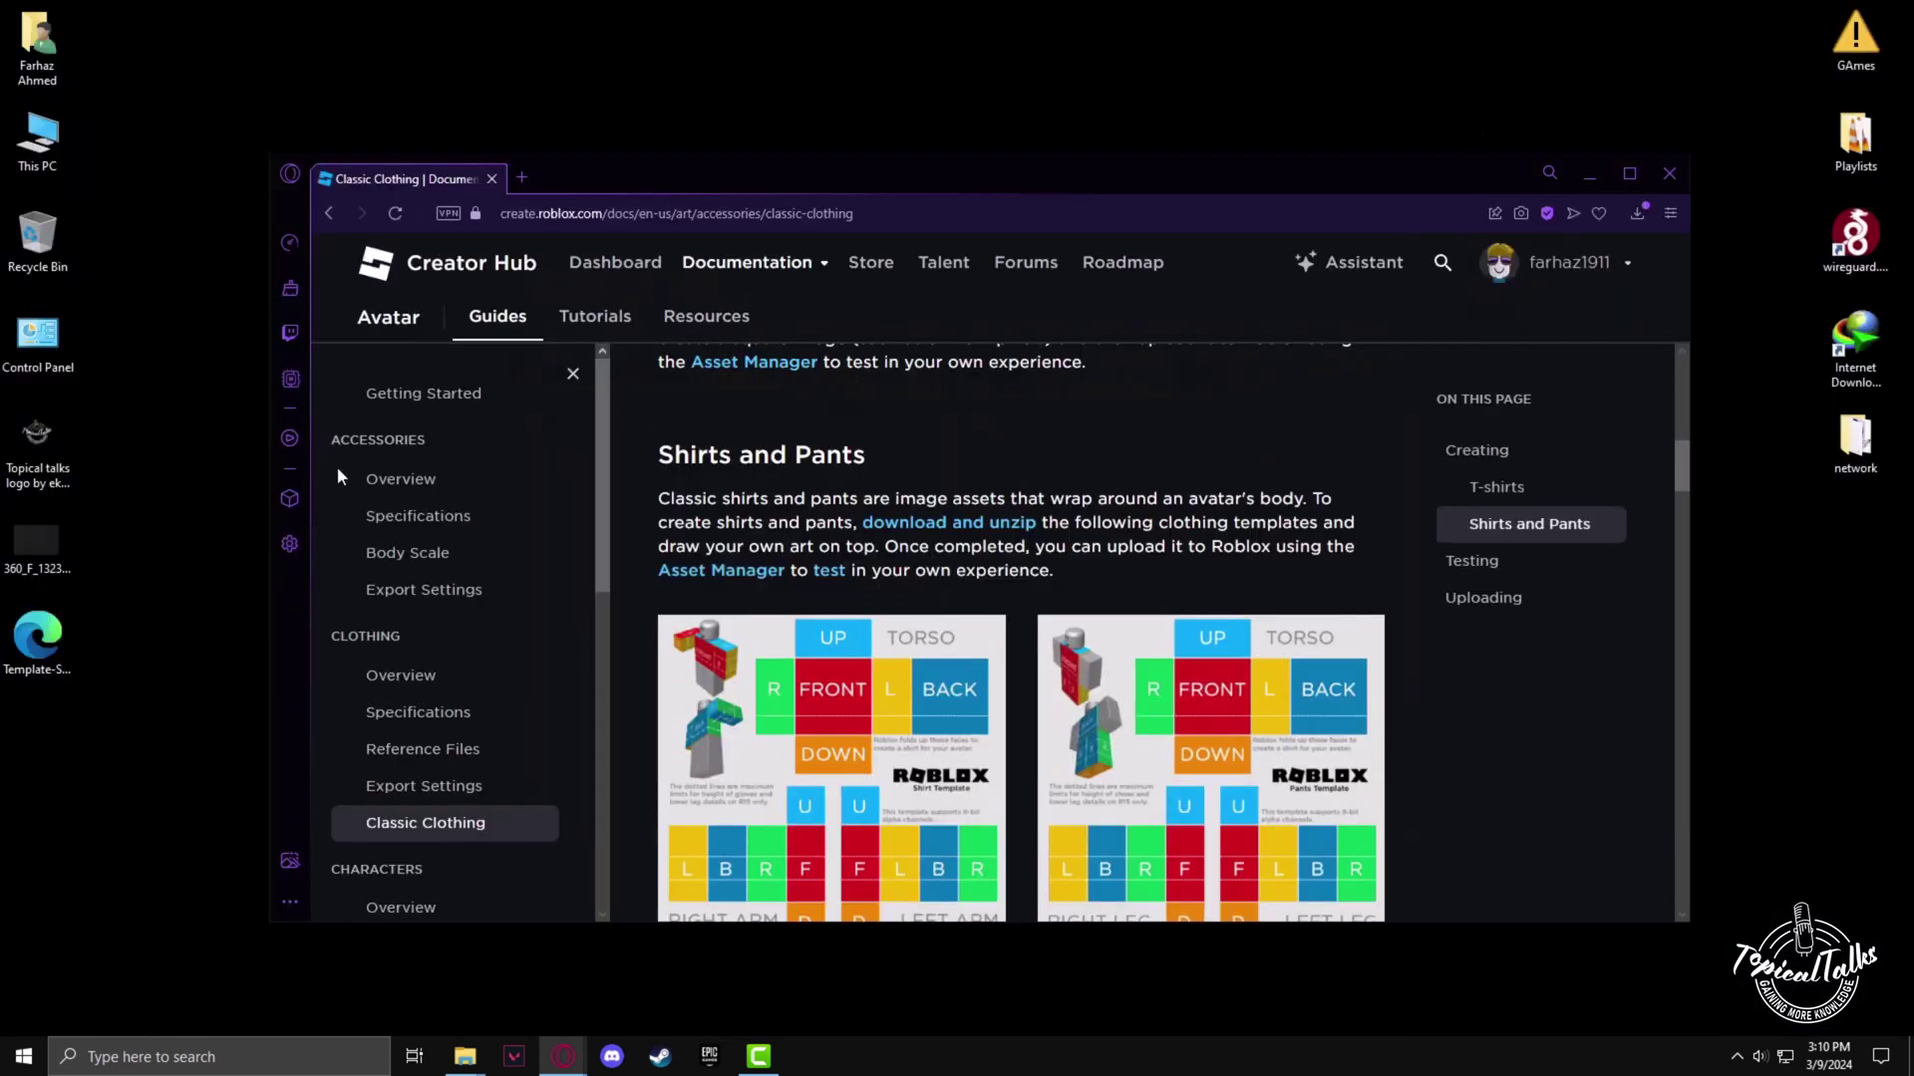
{"action": "left_click_drag", "start_coordinate": [38, 635], "coordinate": [448, 63]}
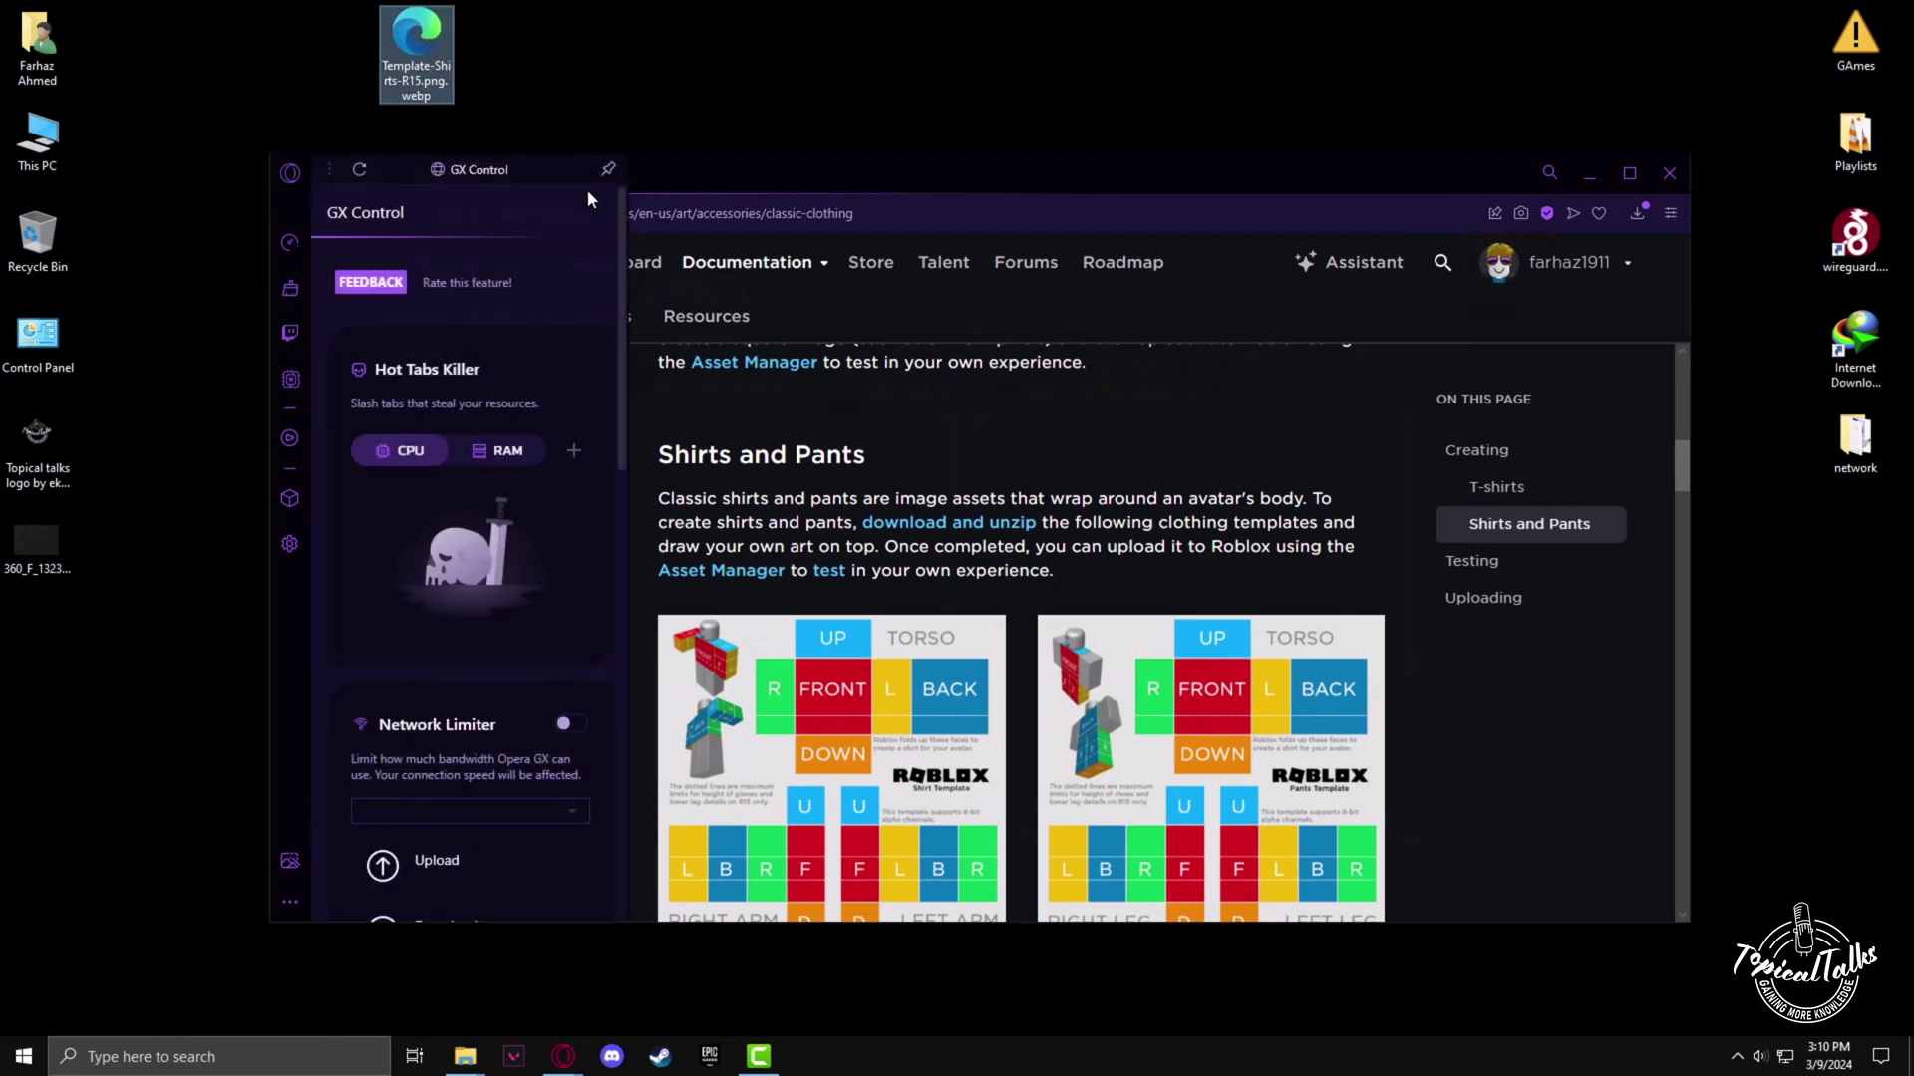
{"action": "left_click", "coordinate": [1137, 323]}
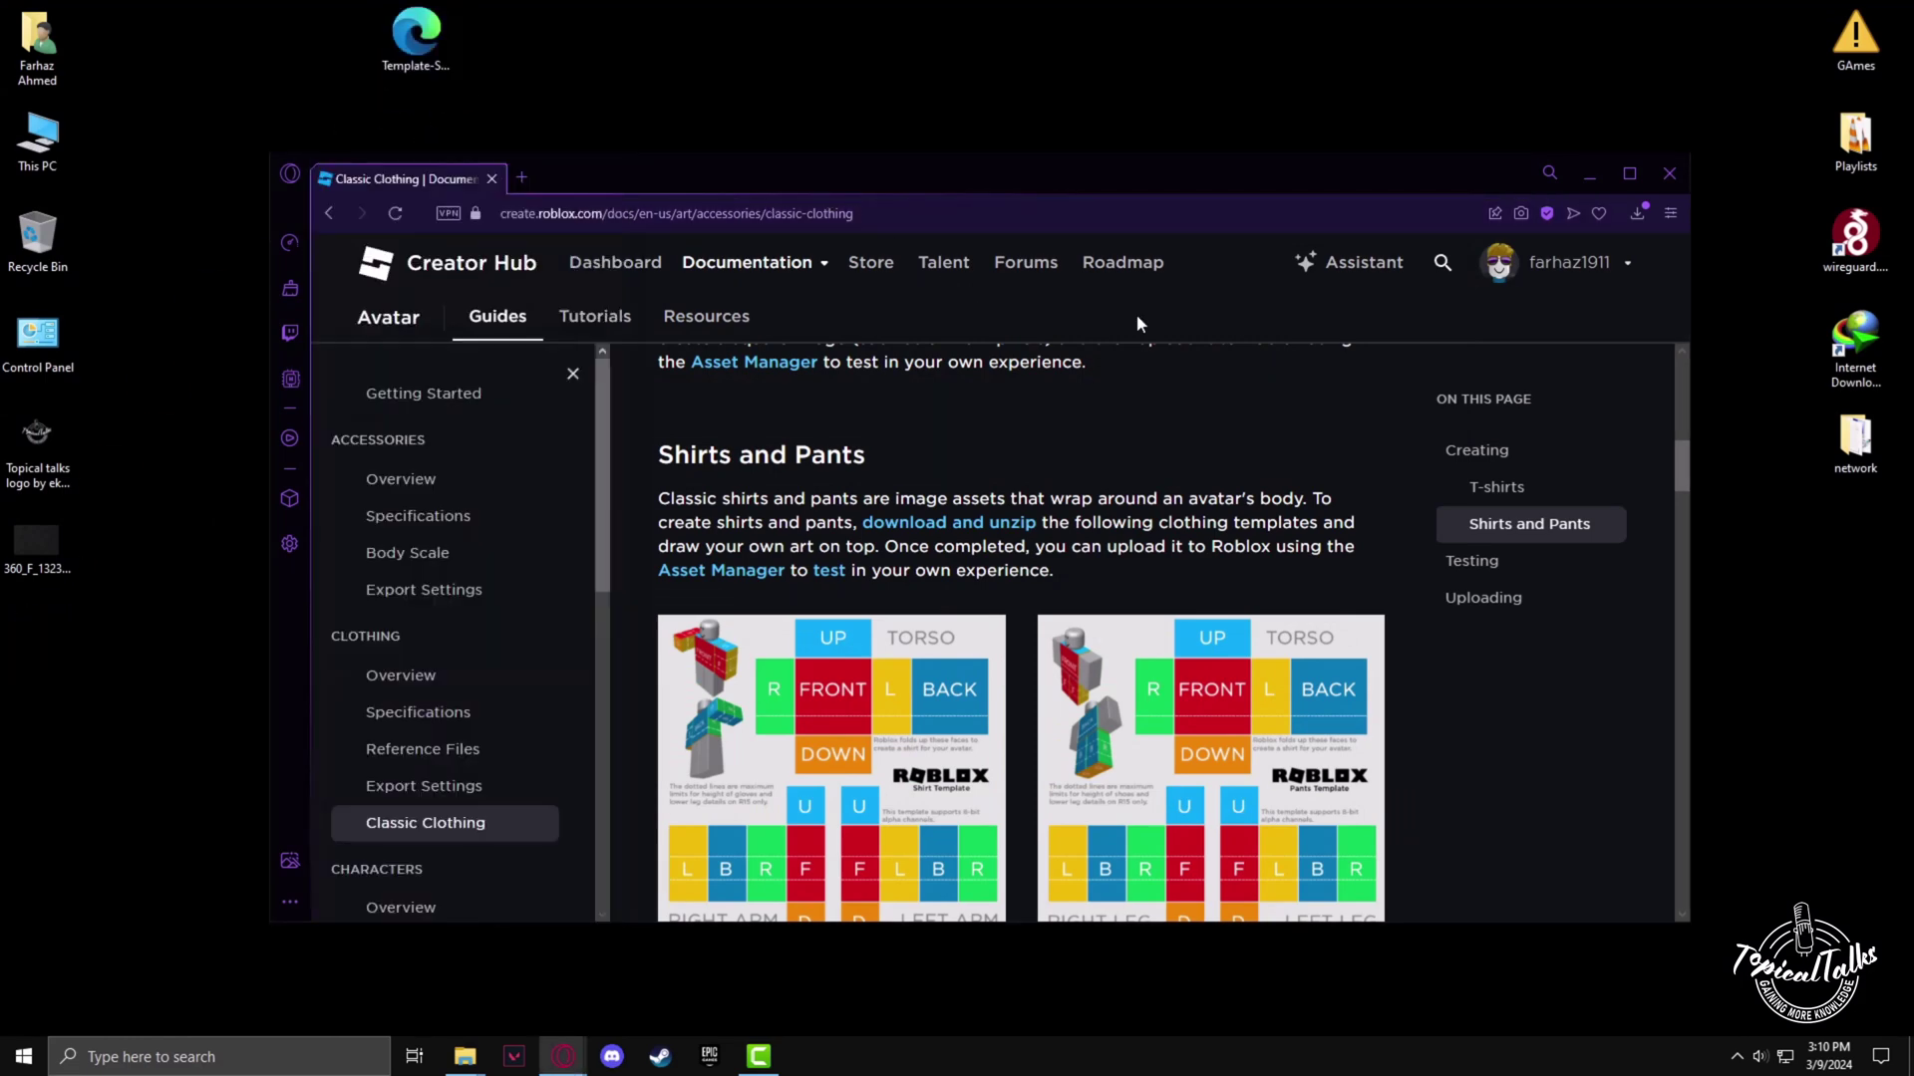
Maximize Opera GX and load photopea.com in a new tab.
{"action": "left_click", "coordinate": [1628, 173]}
{"action": "left_click", "coordinate": [257, 15]}
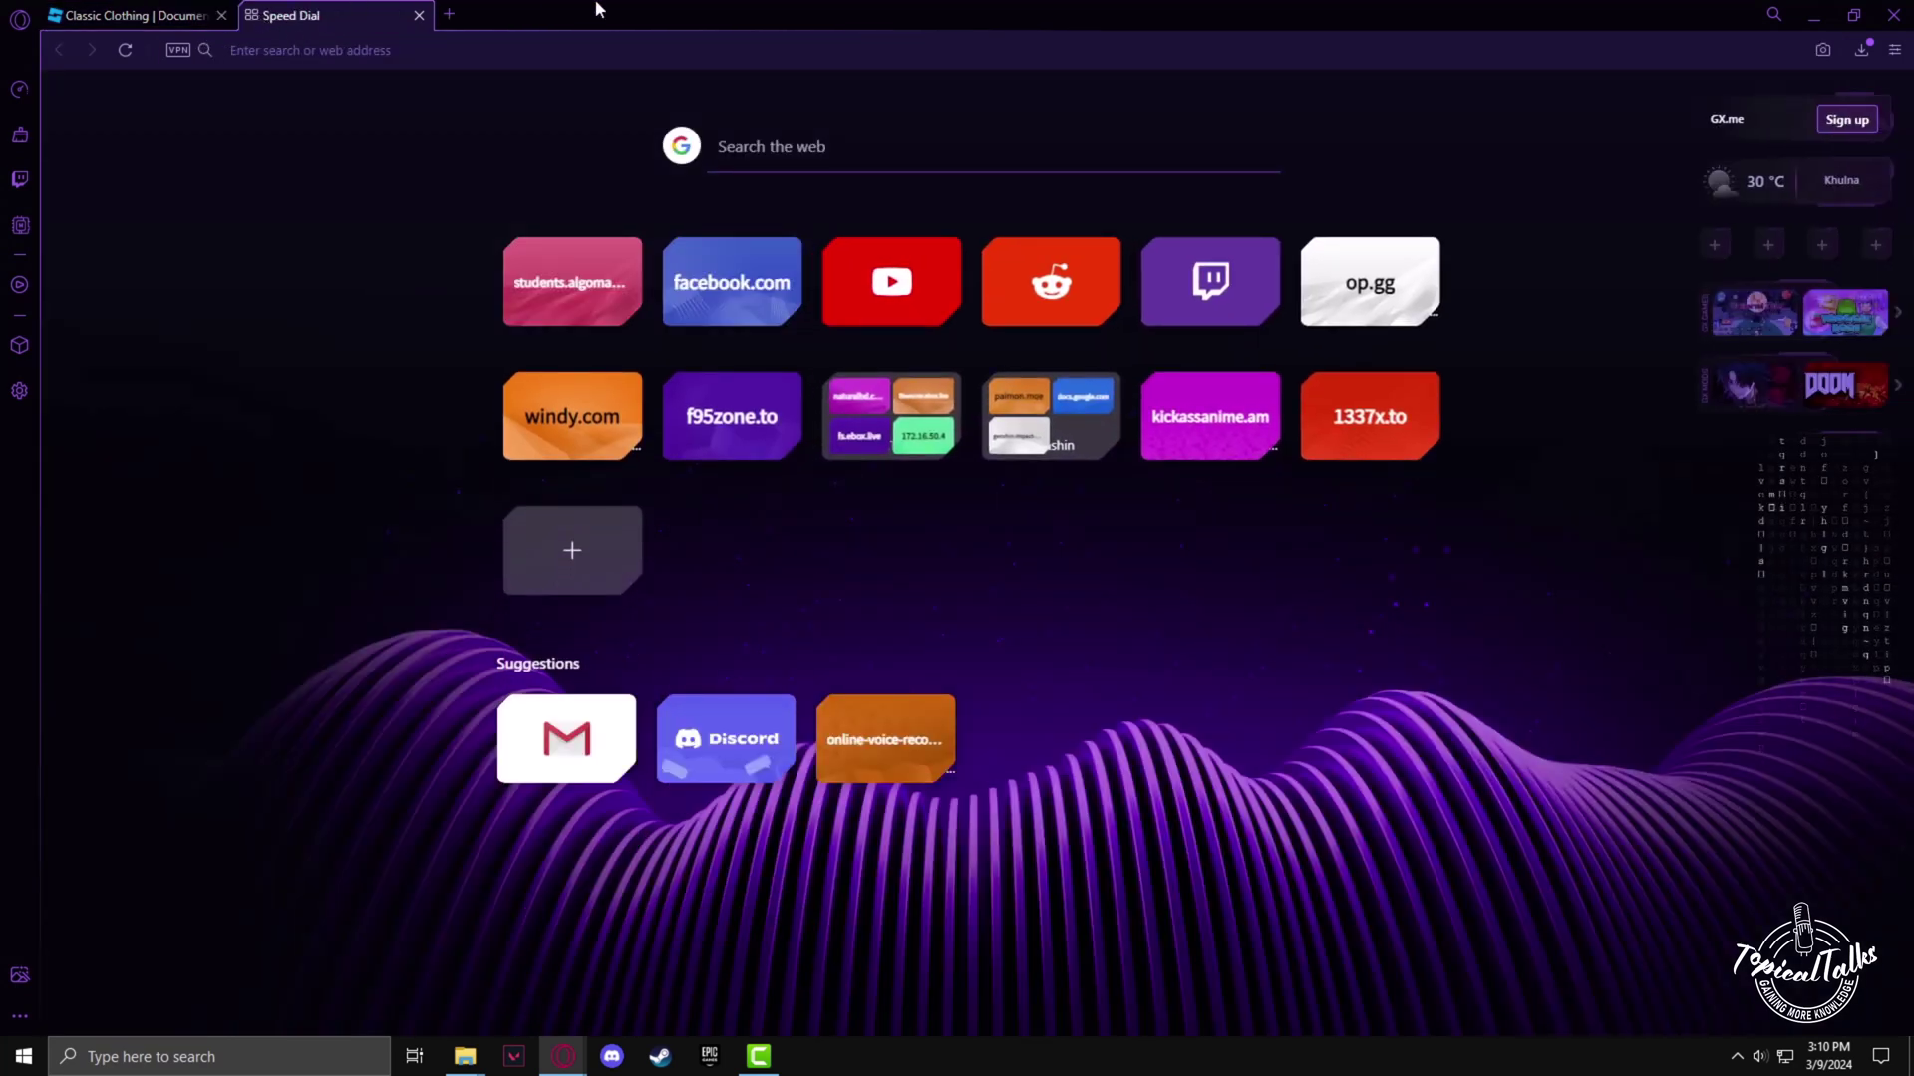
{"action": "type", "text": "photo"}
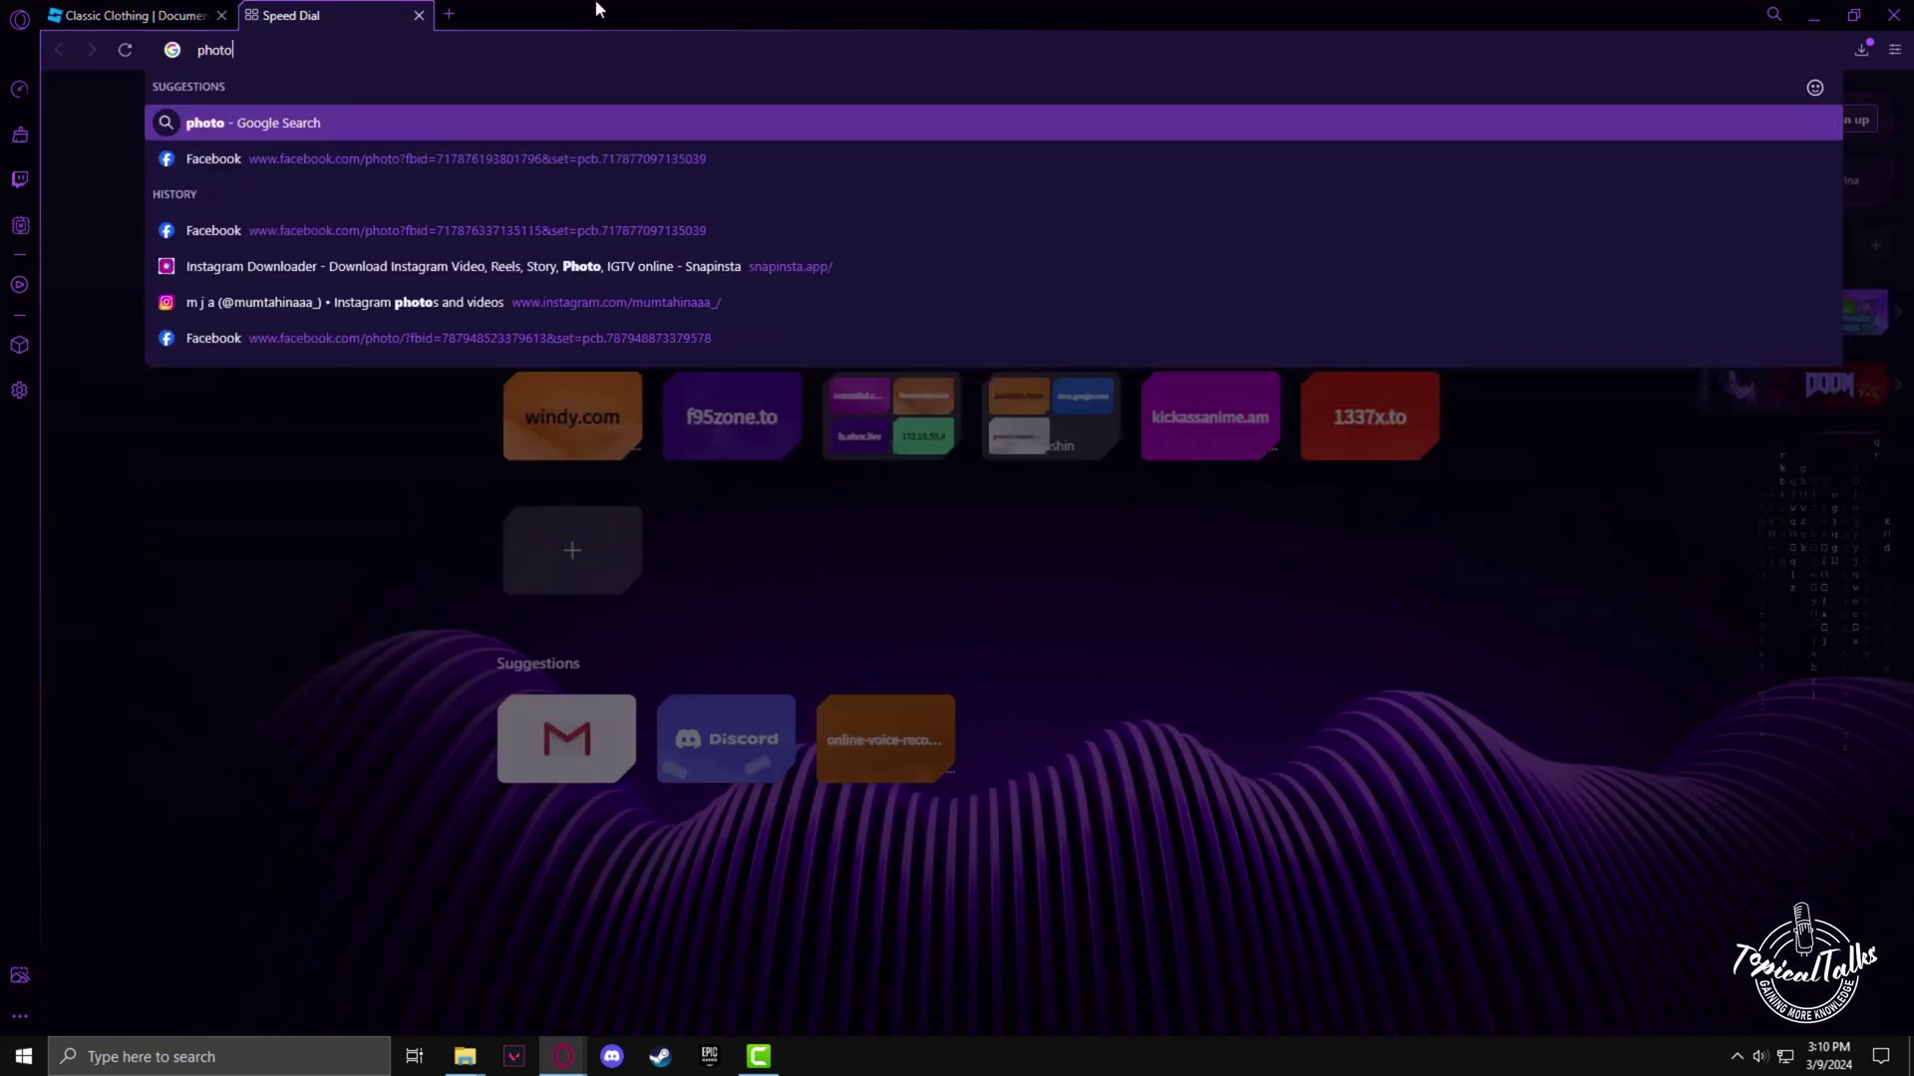
{"action": "type", "text": "pea"}
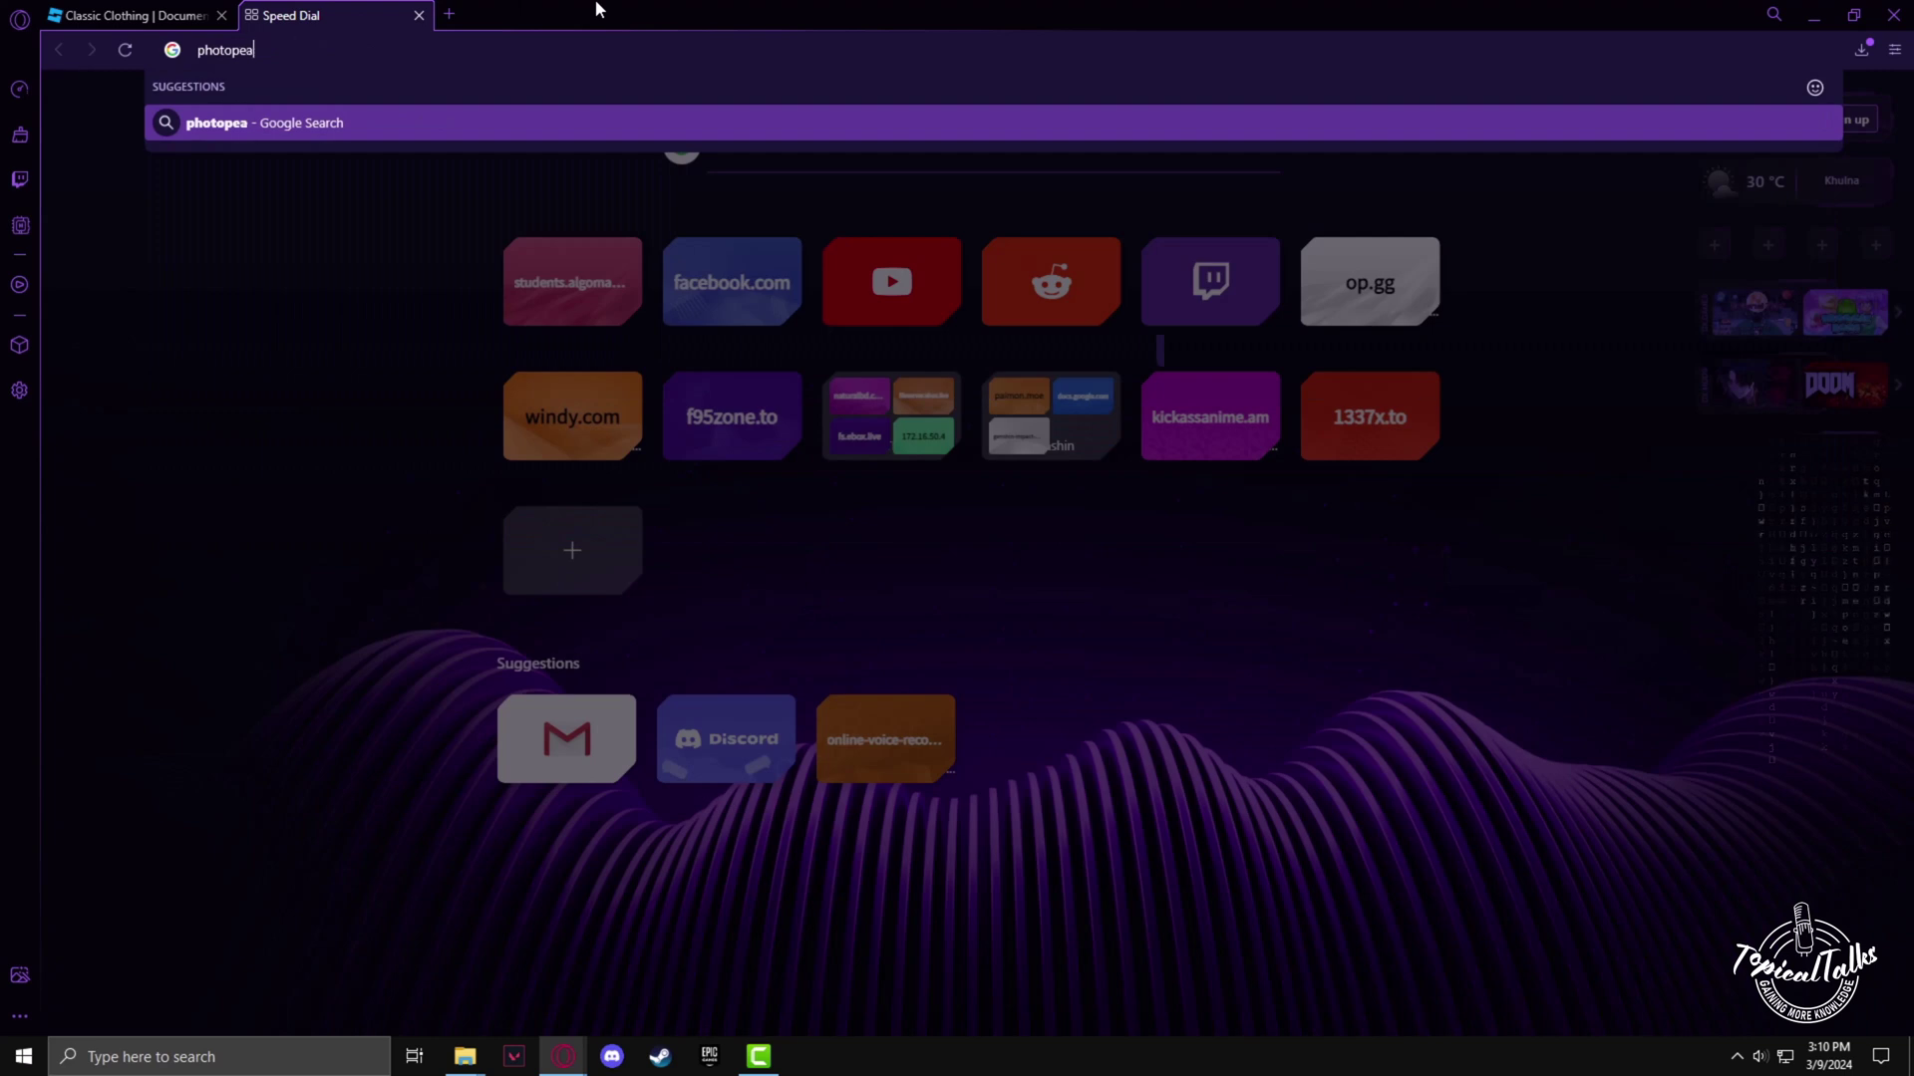
{"action": "type", "text": ".com"}
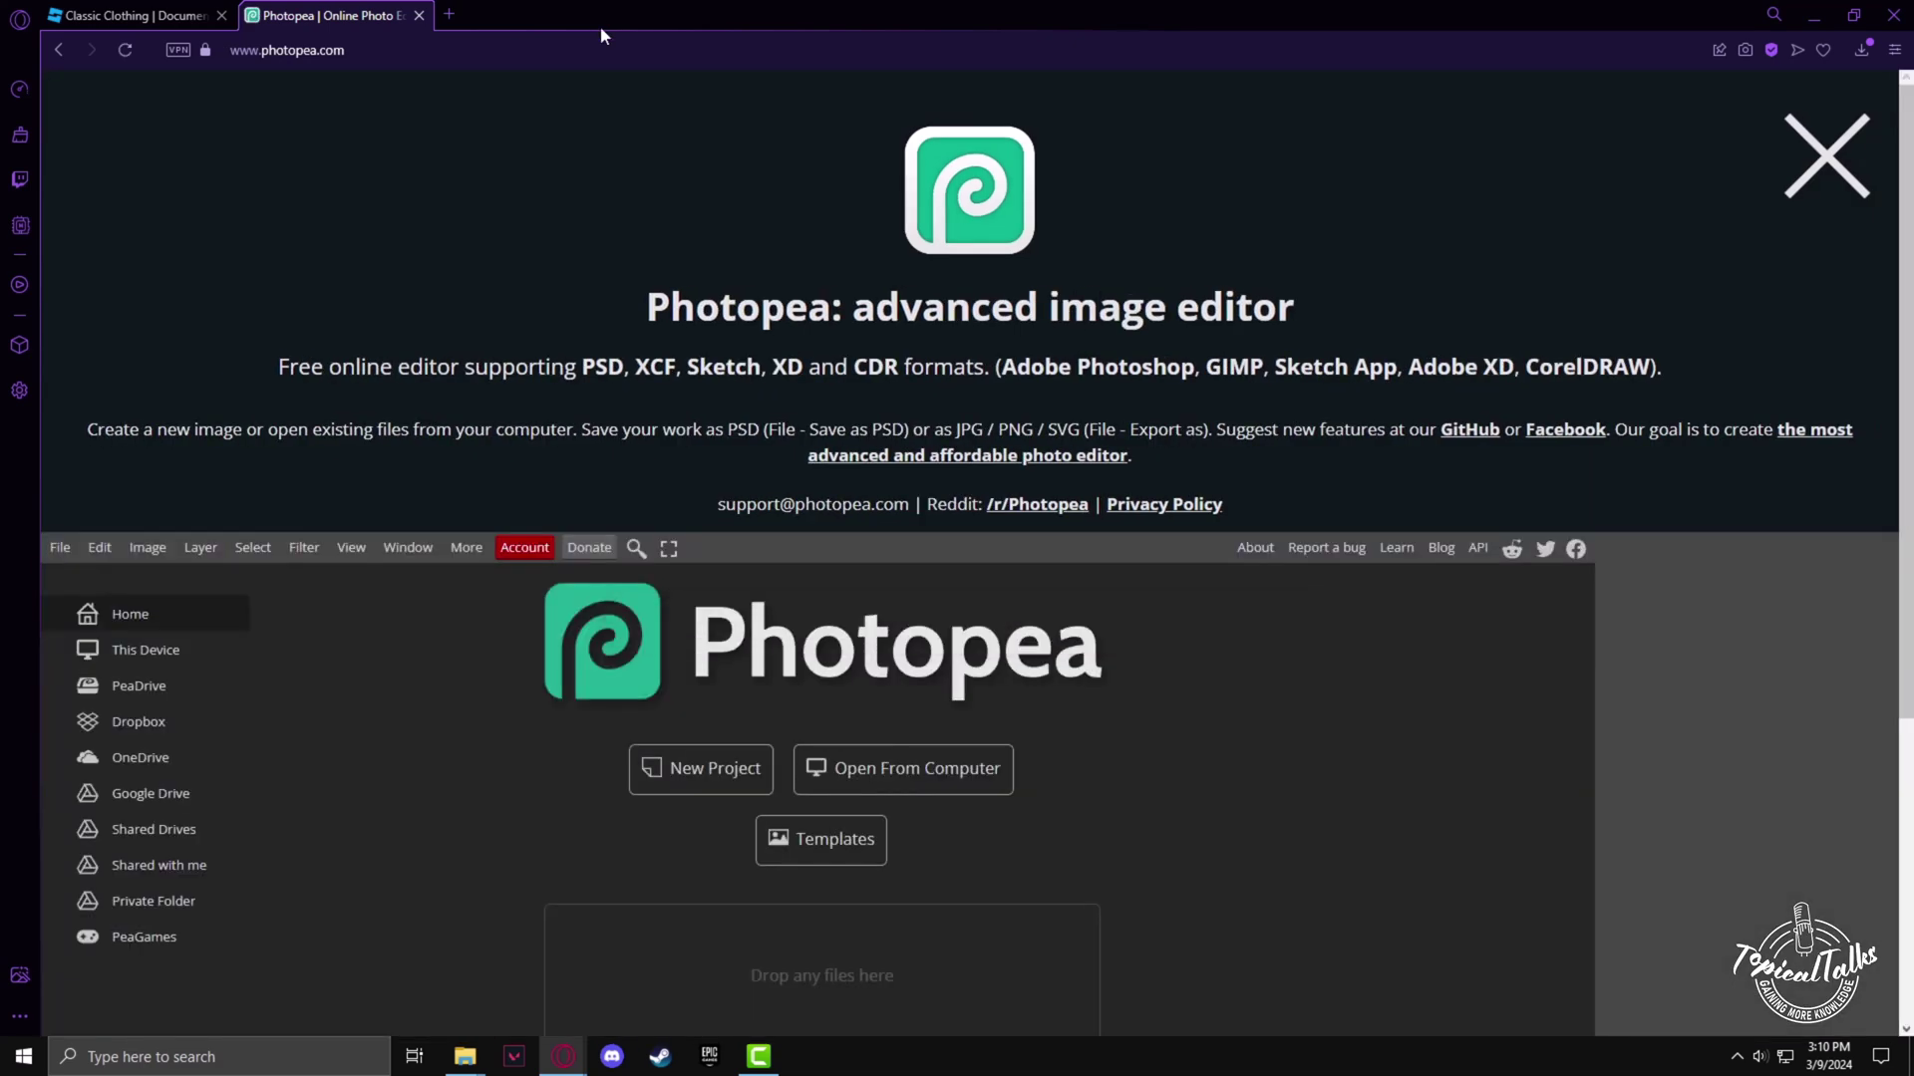
Dismiss the intro banner and open Template-Shirts-R15.png.webp from the Desktop.
{"action": "left_click", "coordinate": [1876, 192]}
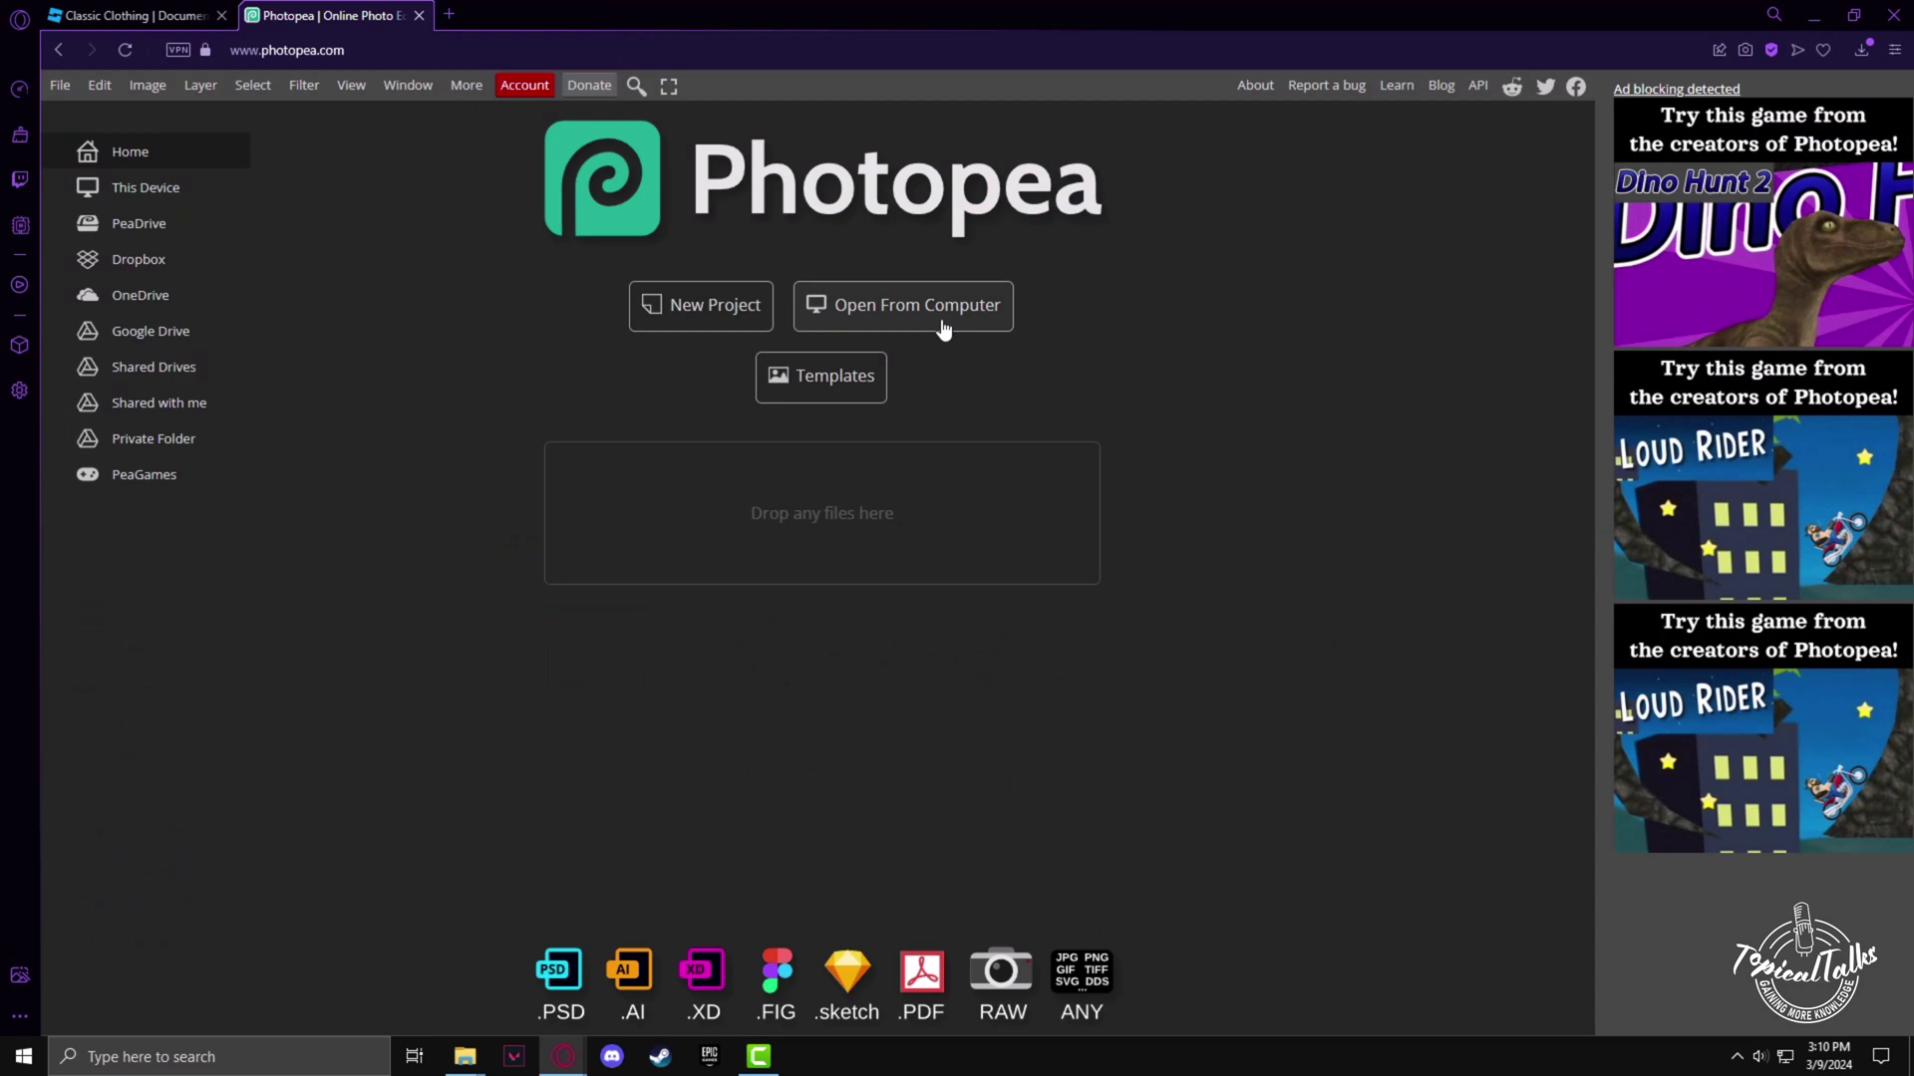
{"action": "left_click", "coordinate": [879, 312]}
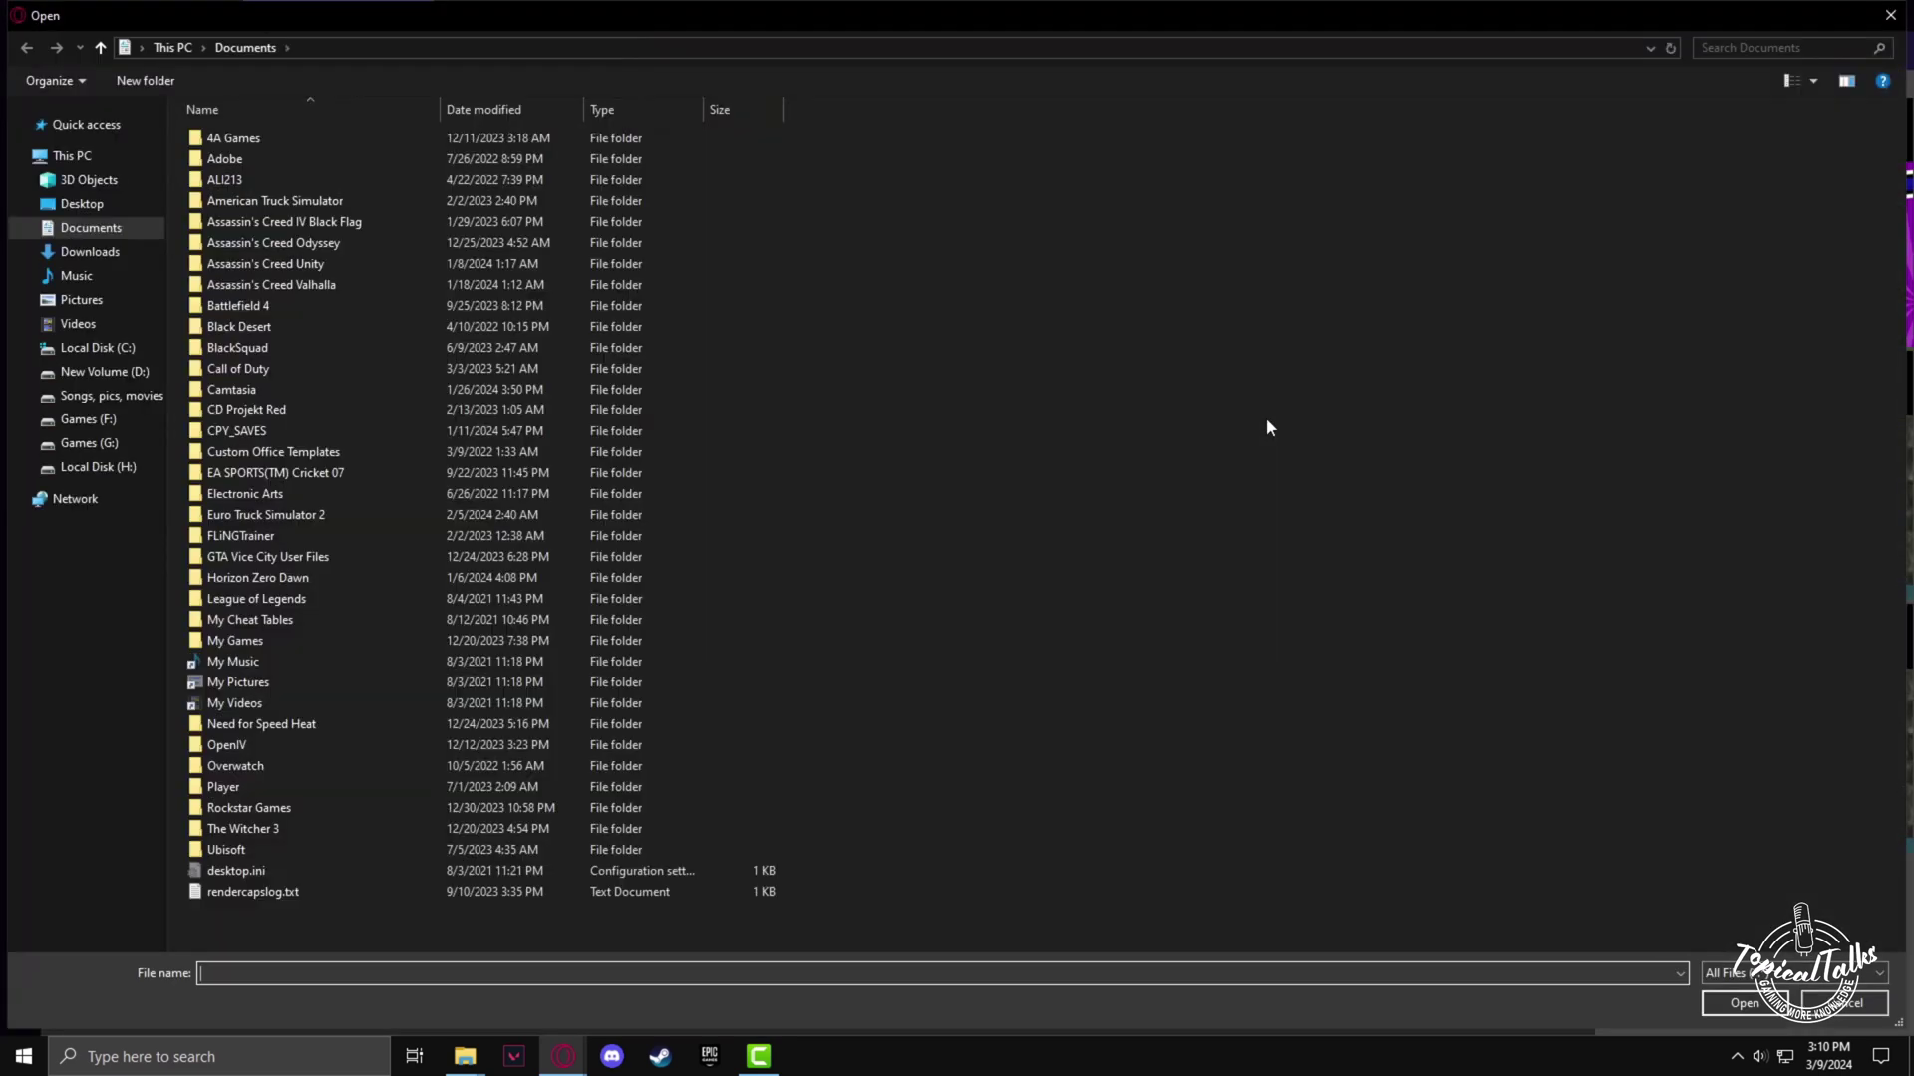
{"action": "left_click", "coordinate": [89, 214]}
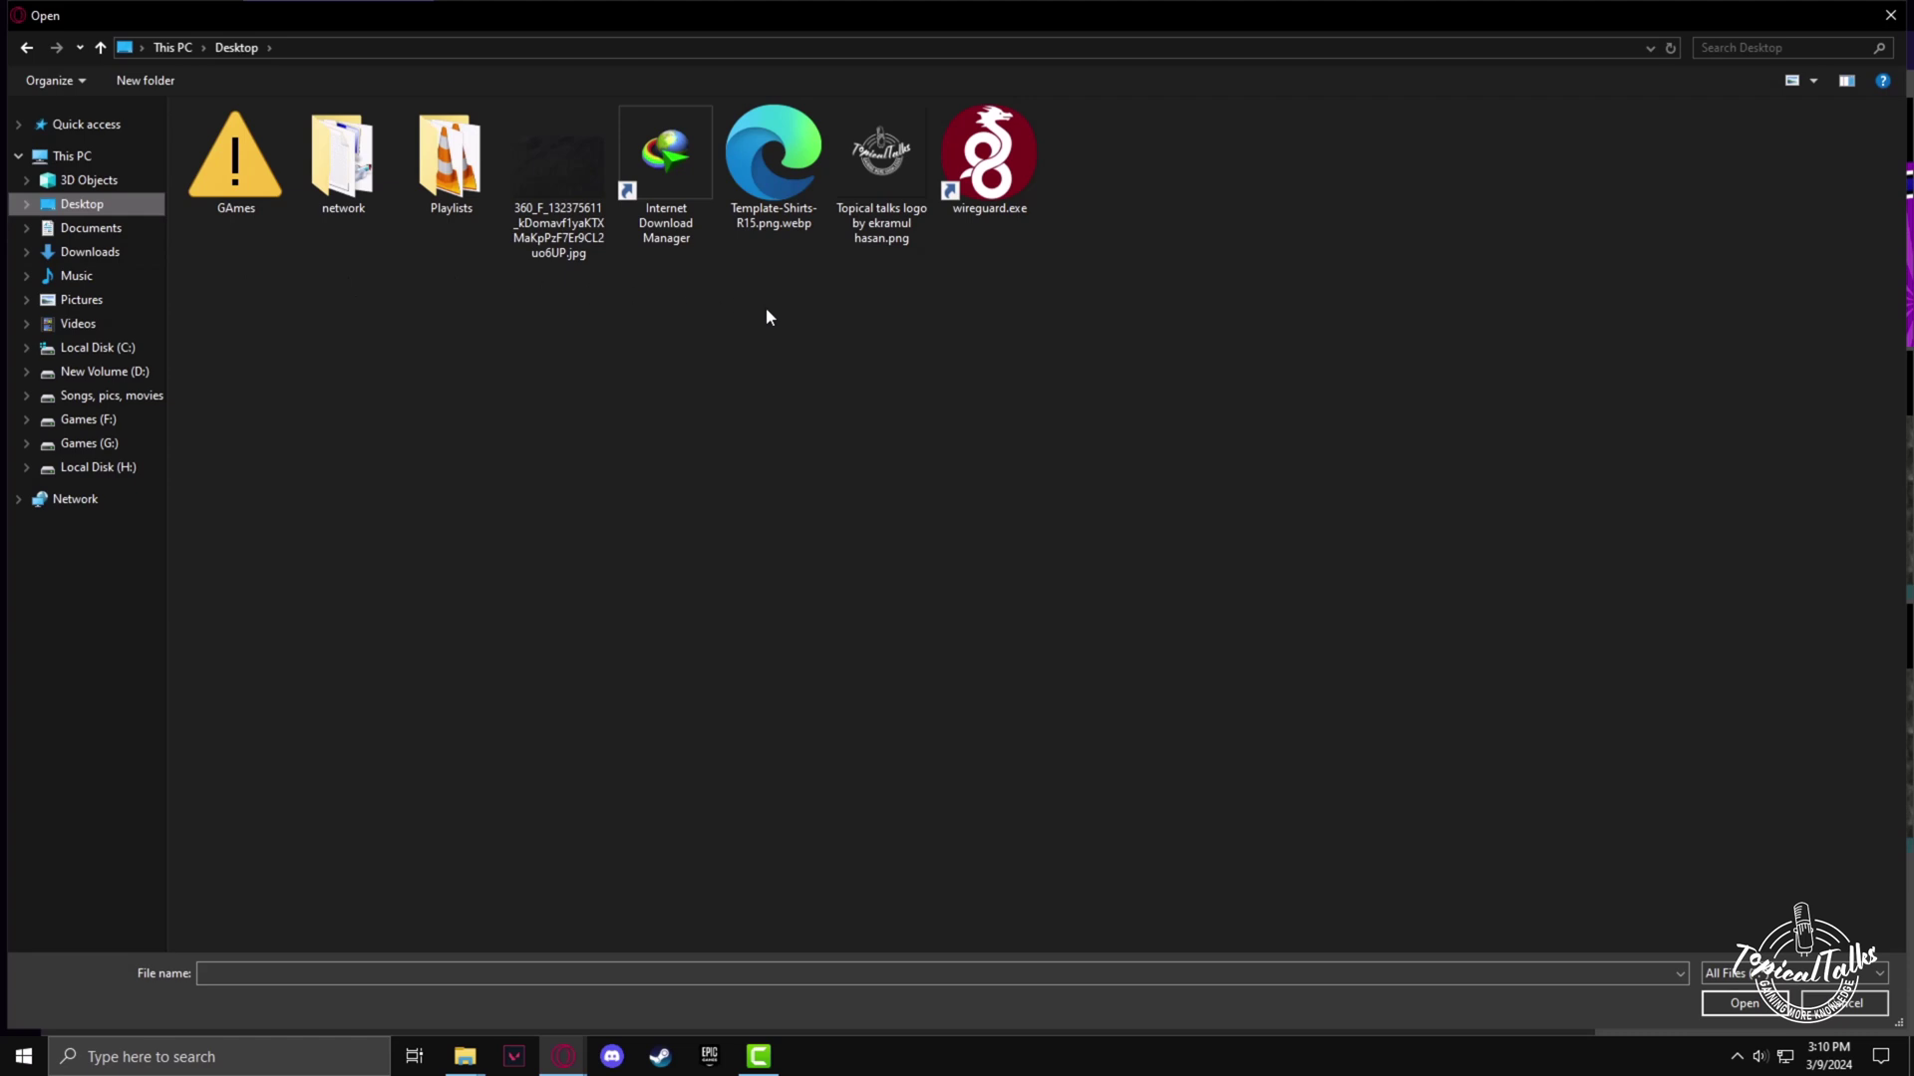
{"action": "left_click", "coordinate": [768, 239]}
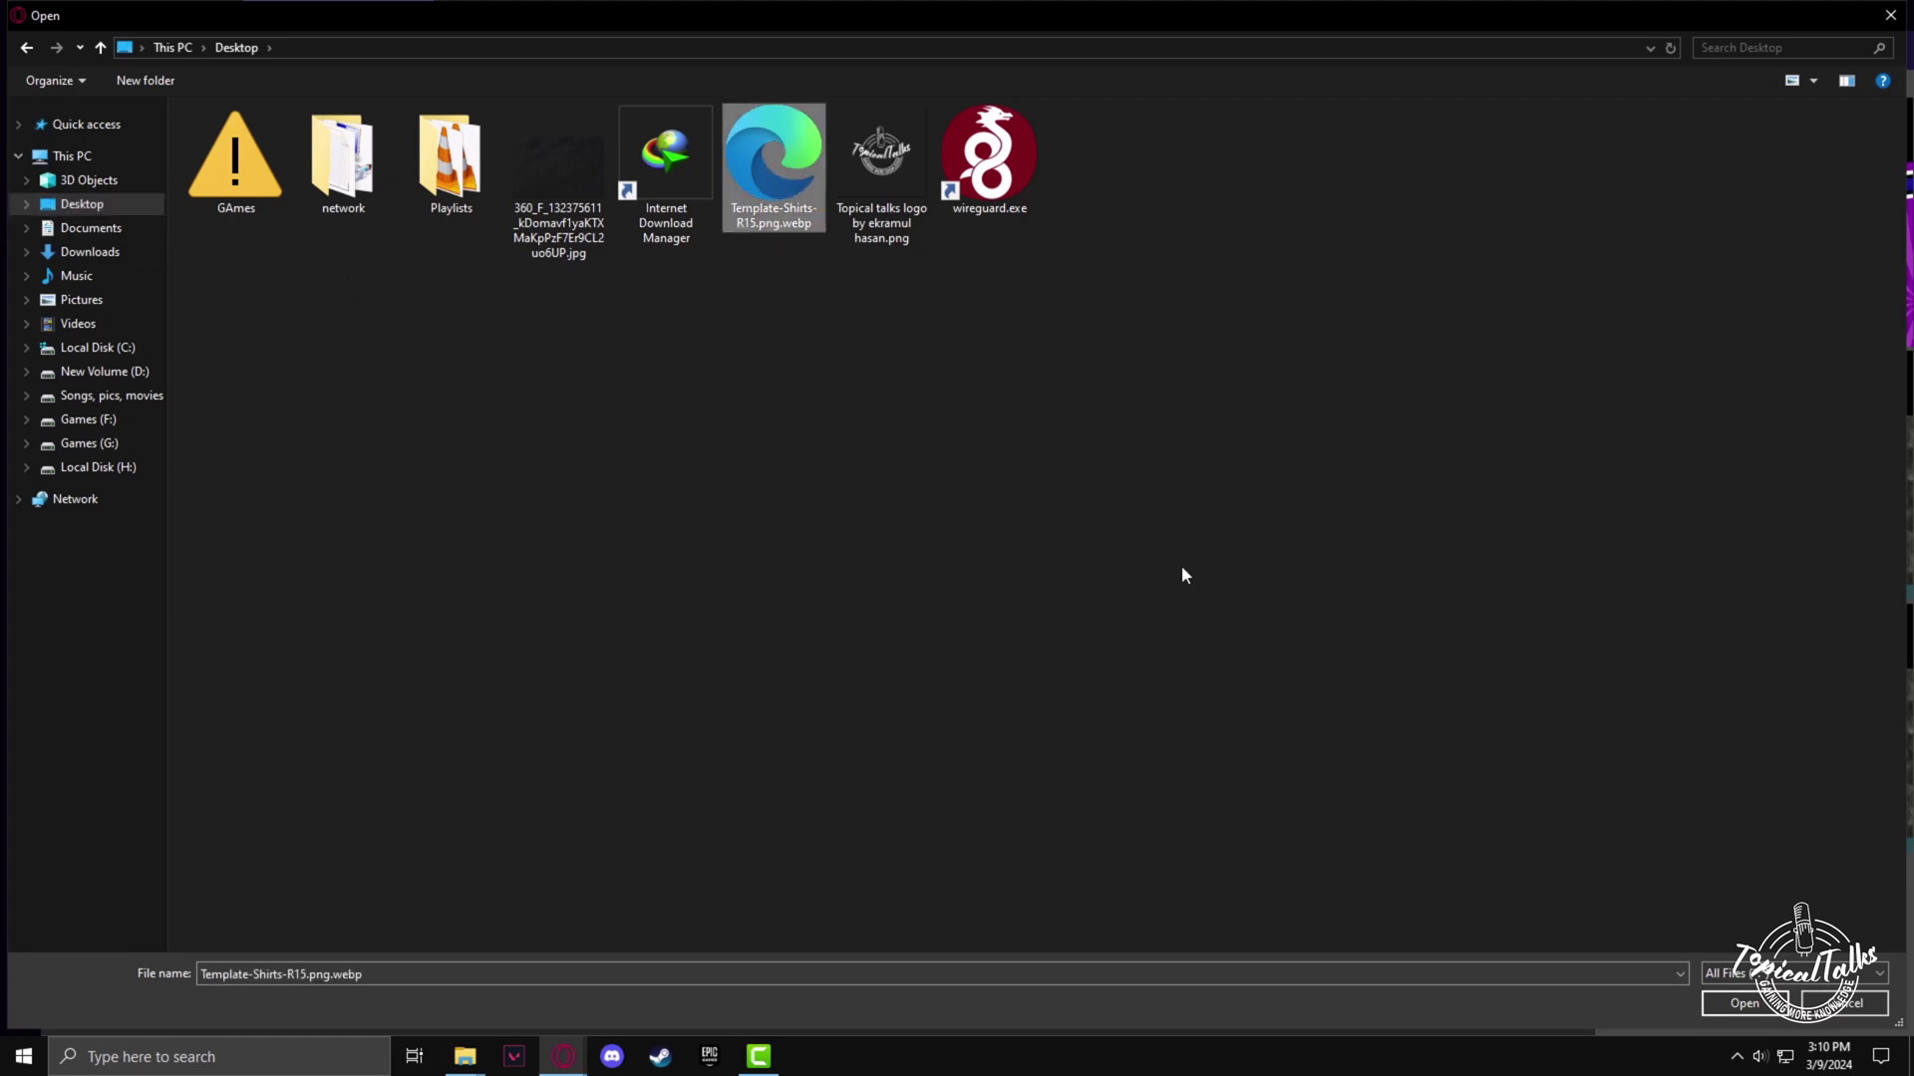
{"action": "left_click", "coordinate": [1744, 1004]}
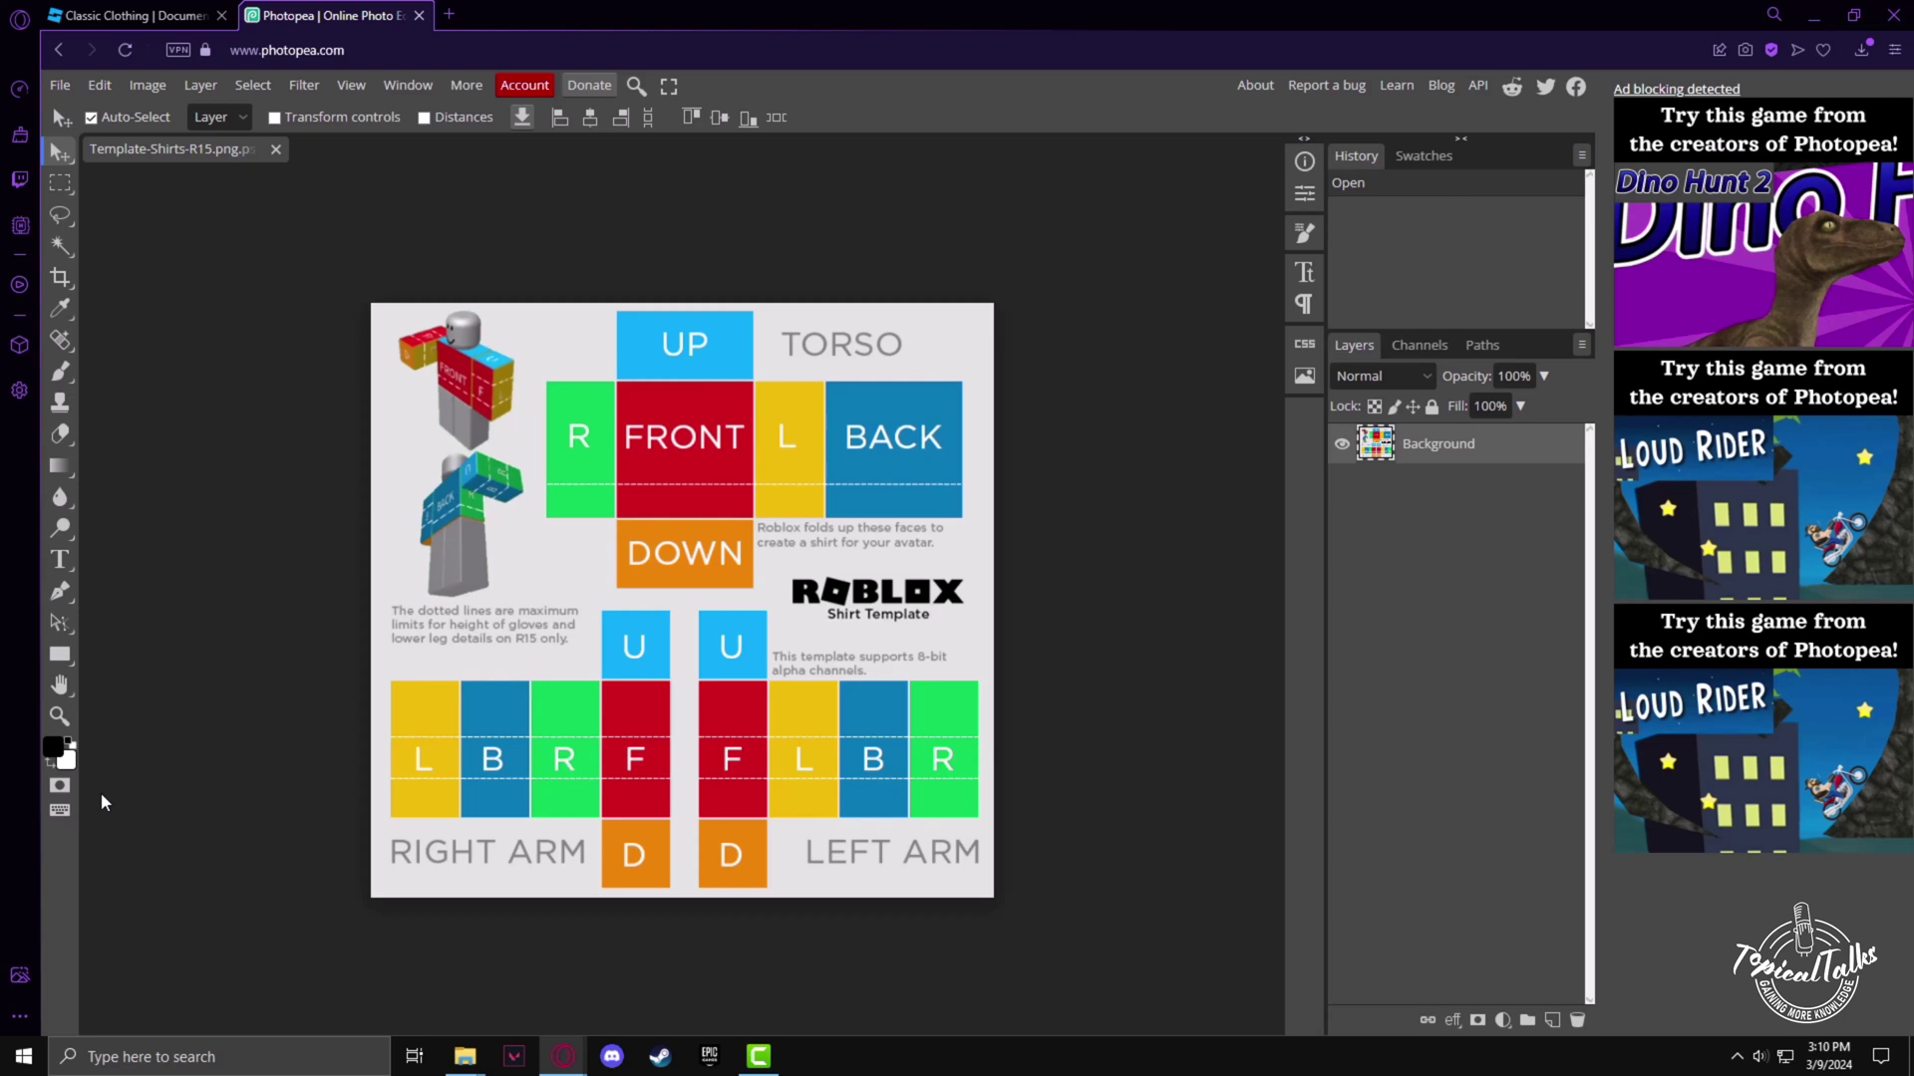
Zoom in on the shirt template and select the Rectangle Select tool.
{"action": "right_click", "coordinate": [583, 532]}
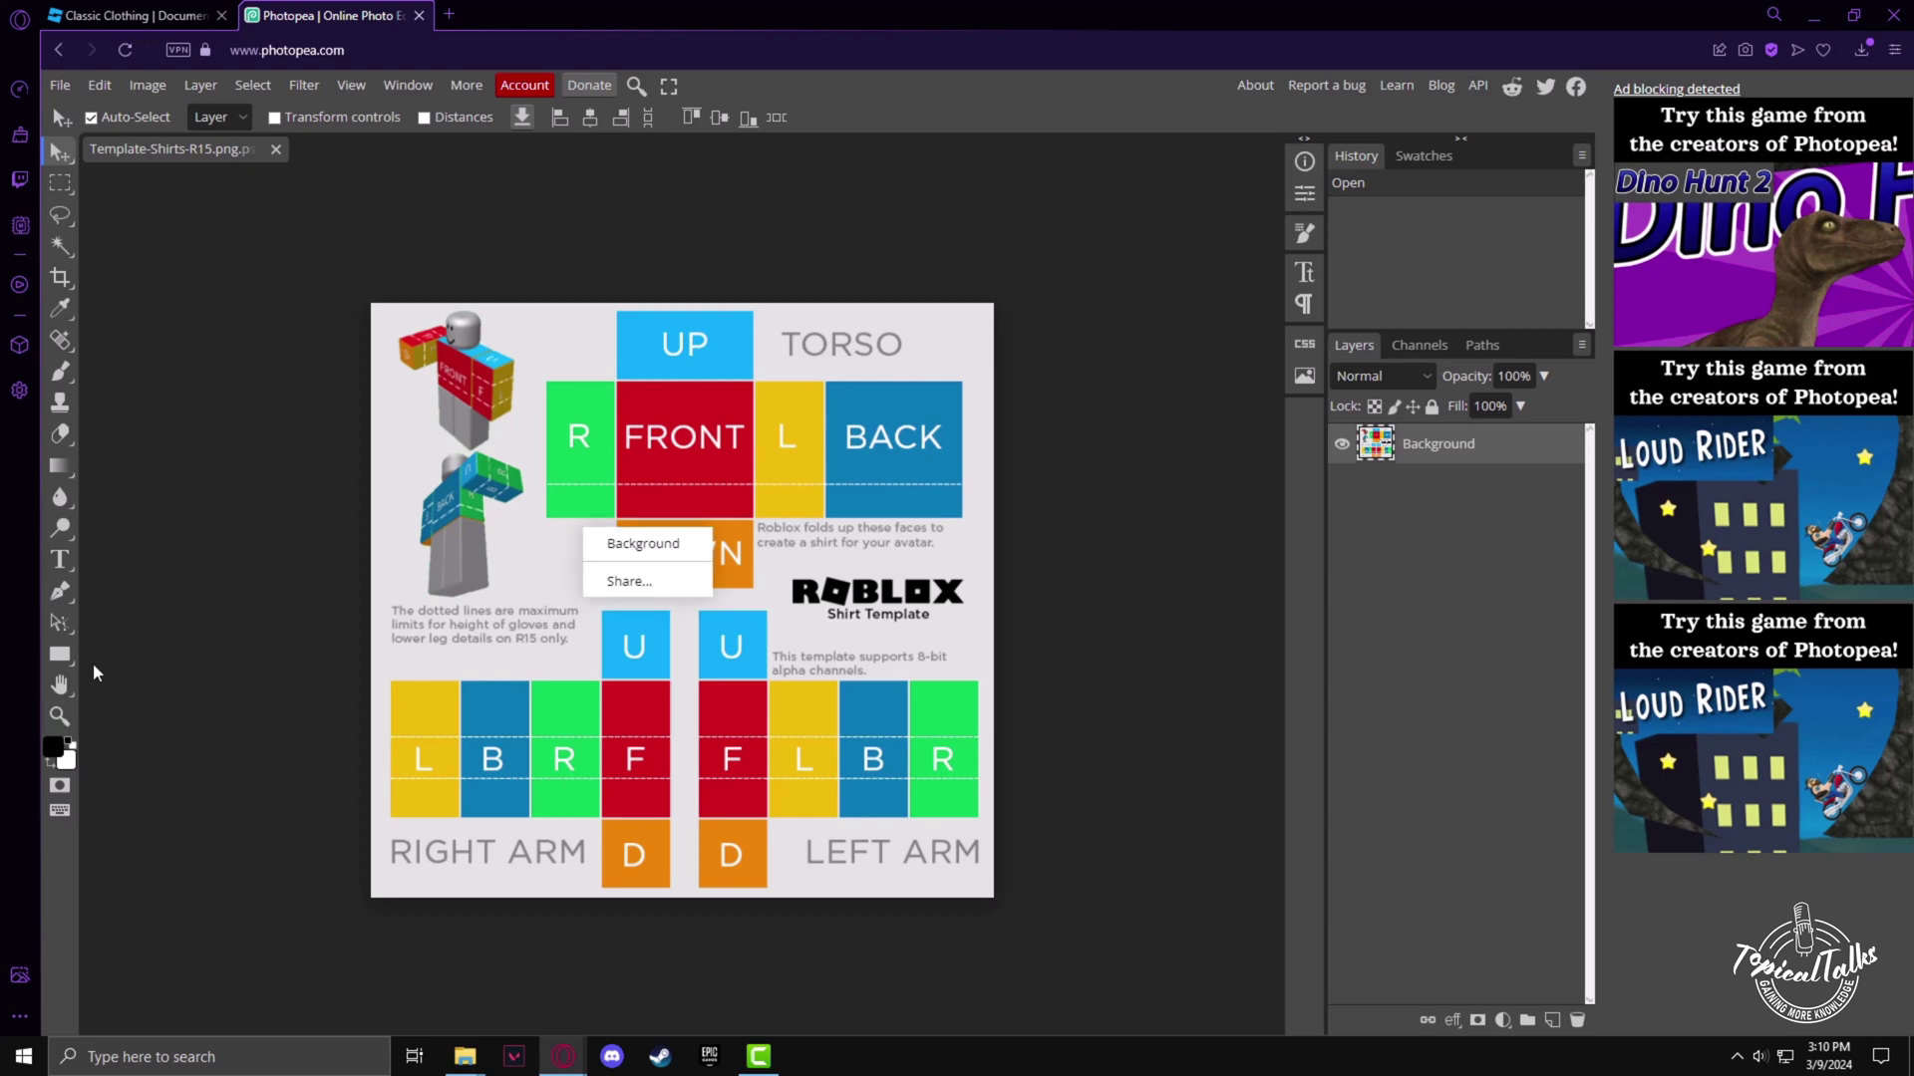
{"action": "left_click", "coordinate": [59, 716]}
{"action": "right_click", "coordinate": [669, 534]}
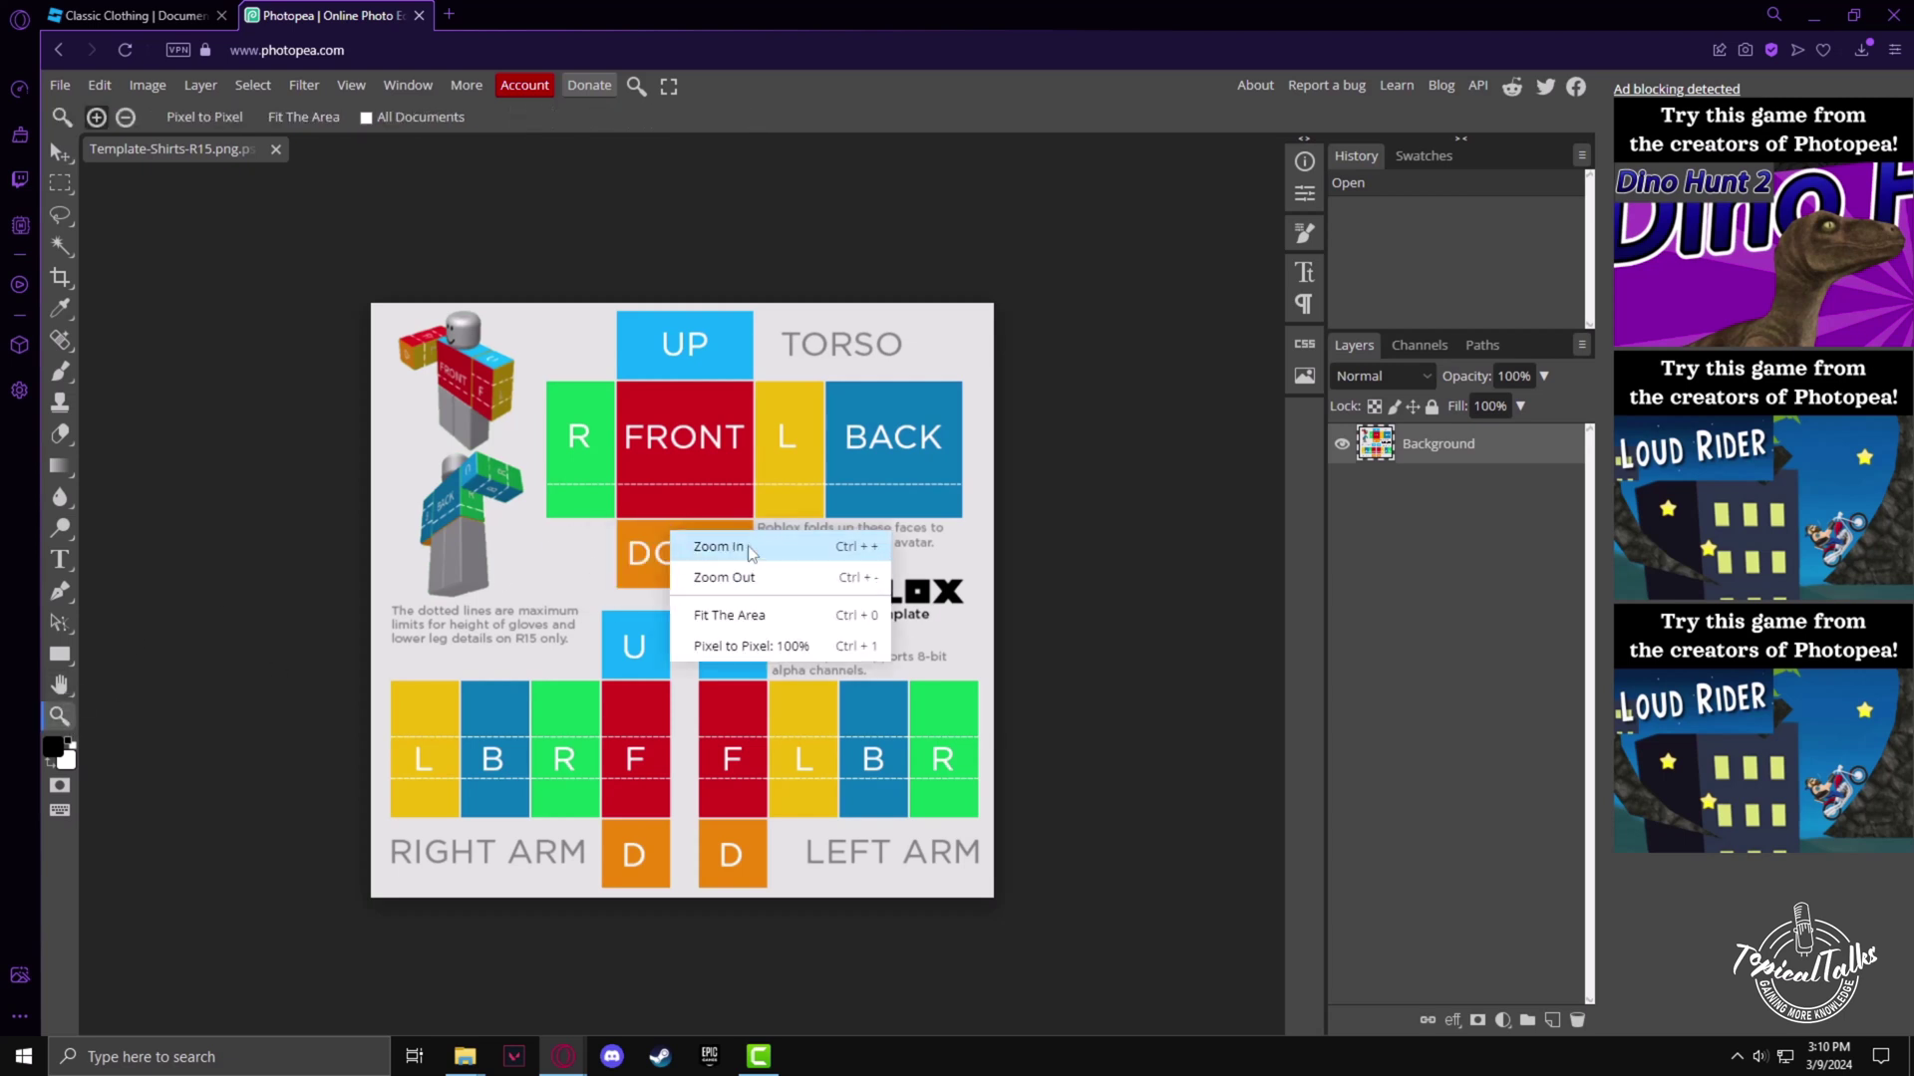
{"action": "left_click", "coordinate": [720, 548]}
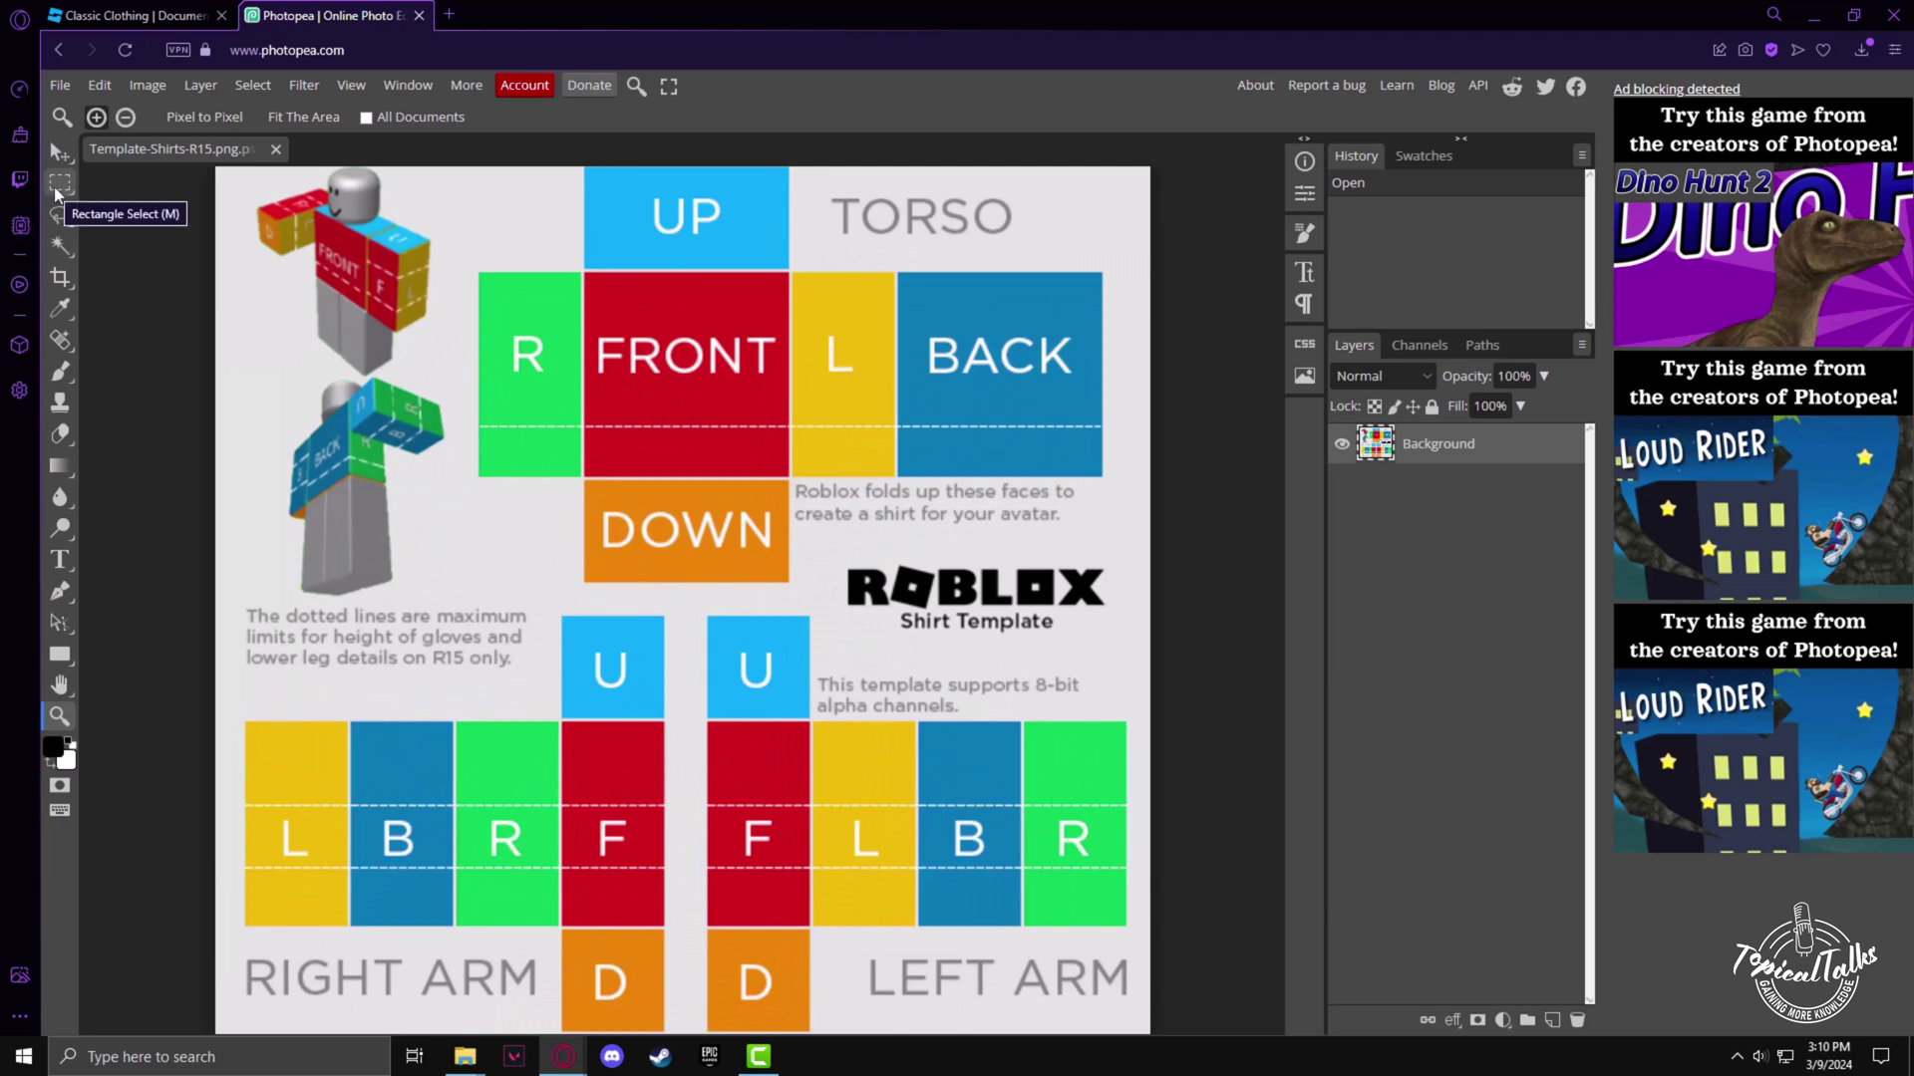
{"action": "left_click", "coordinate": [55, 188]}
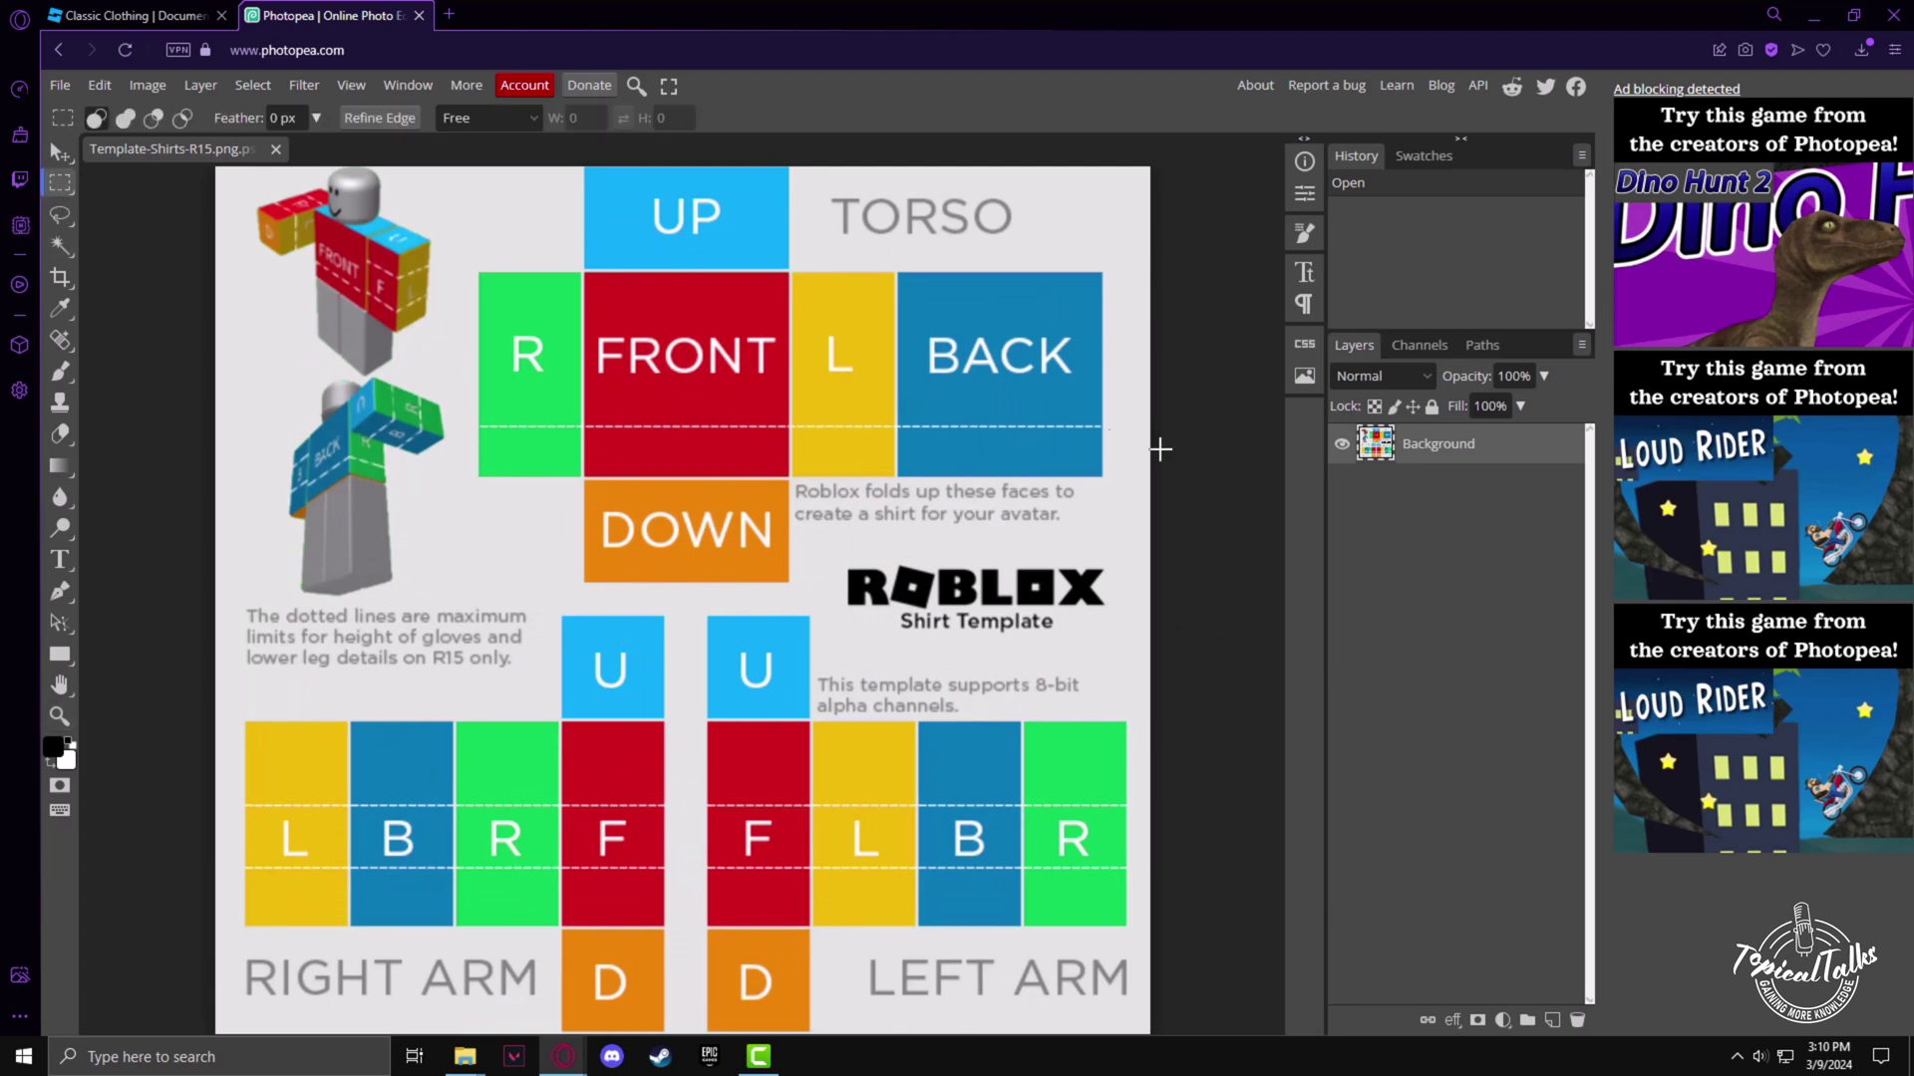
{"action": "scroll", "coordinate": [1181, 452], "scroll_direction": "up", "scroll_amount": 2}
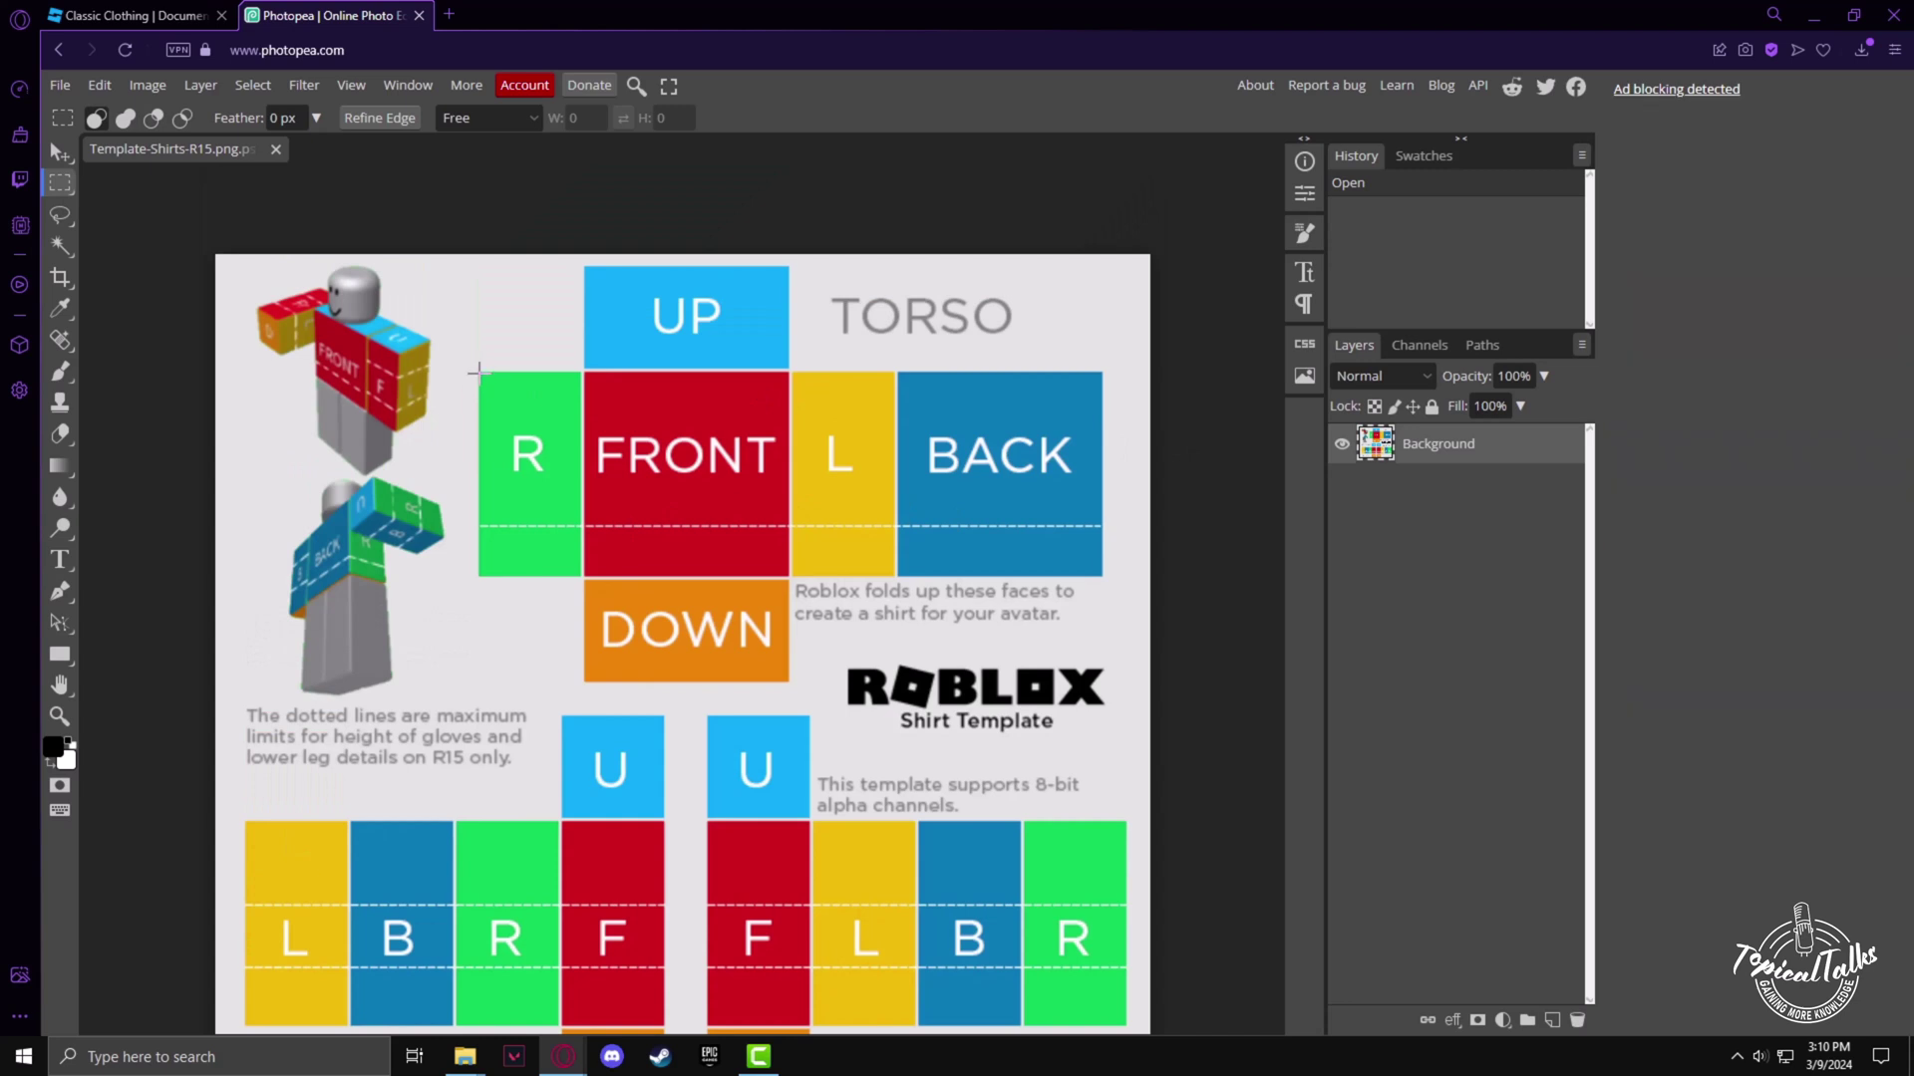
Clear the torso row and UP box to transparency, then select the DOWN box.
{"action": "left_click_drag", "start_coordinate": [479, 374], "coordinate": [1102, 577]}
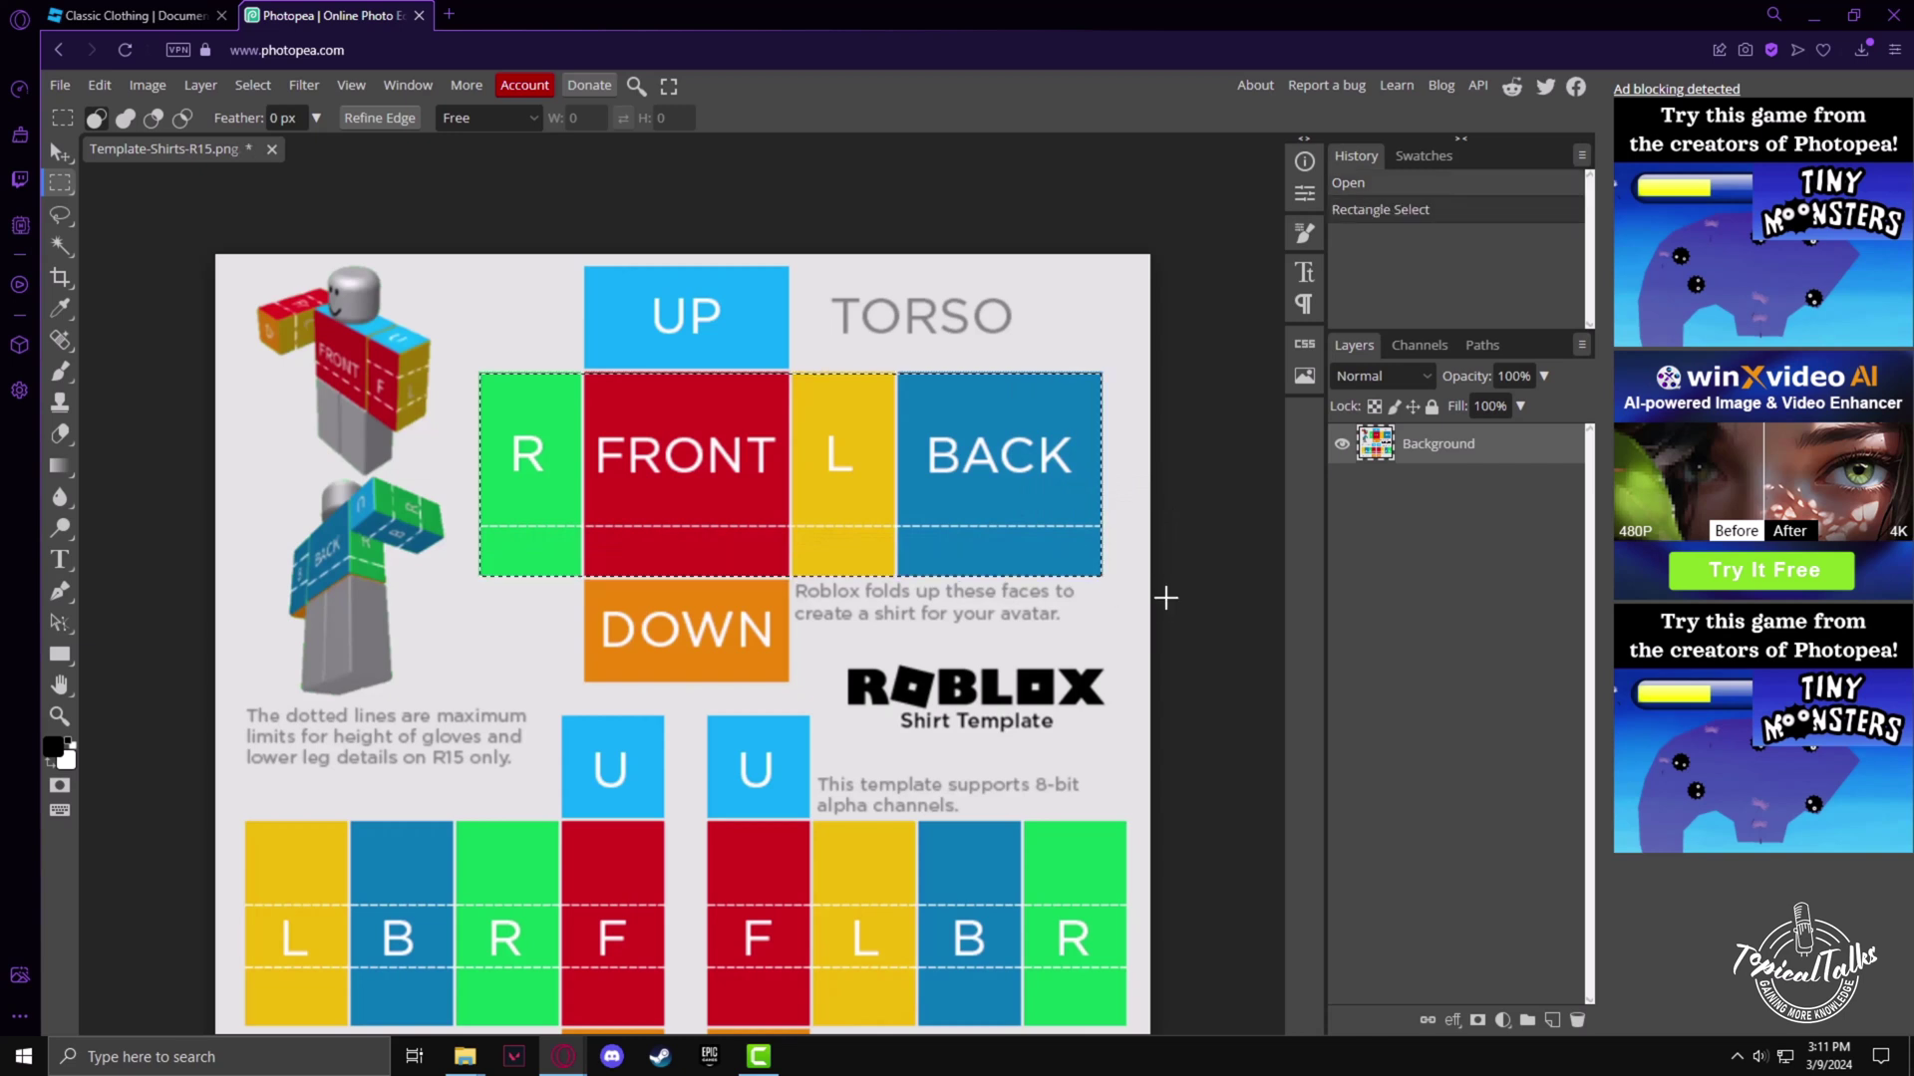
{"action": "key", "text": "Delete"}
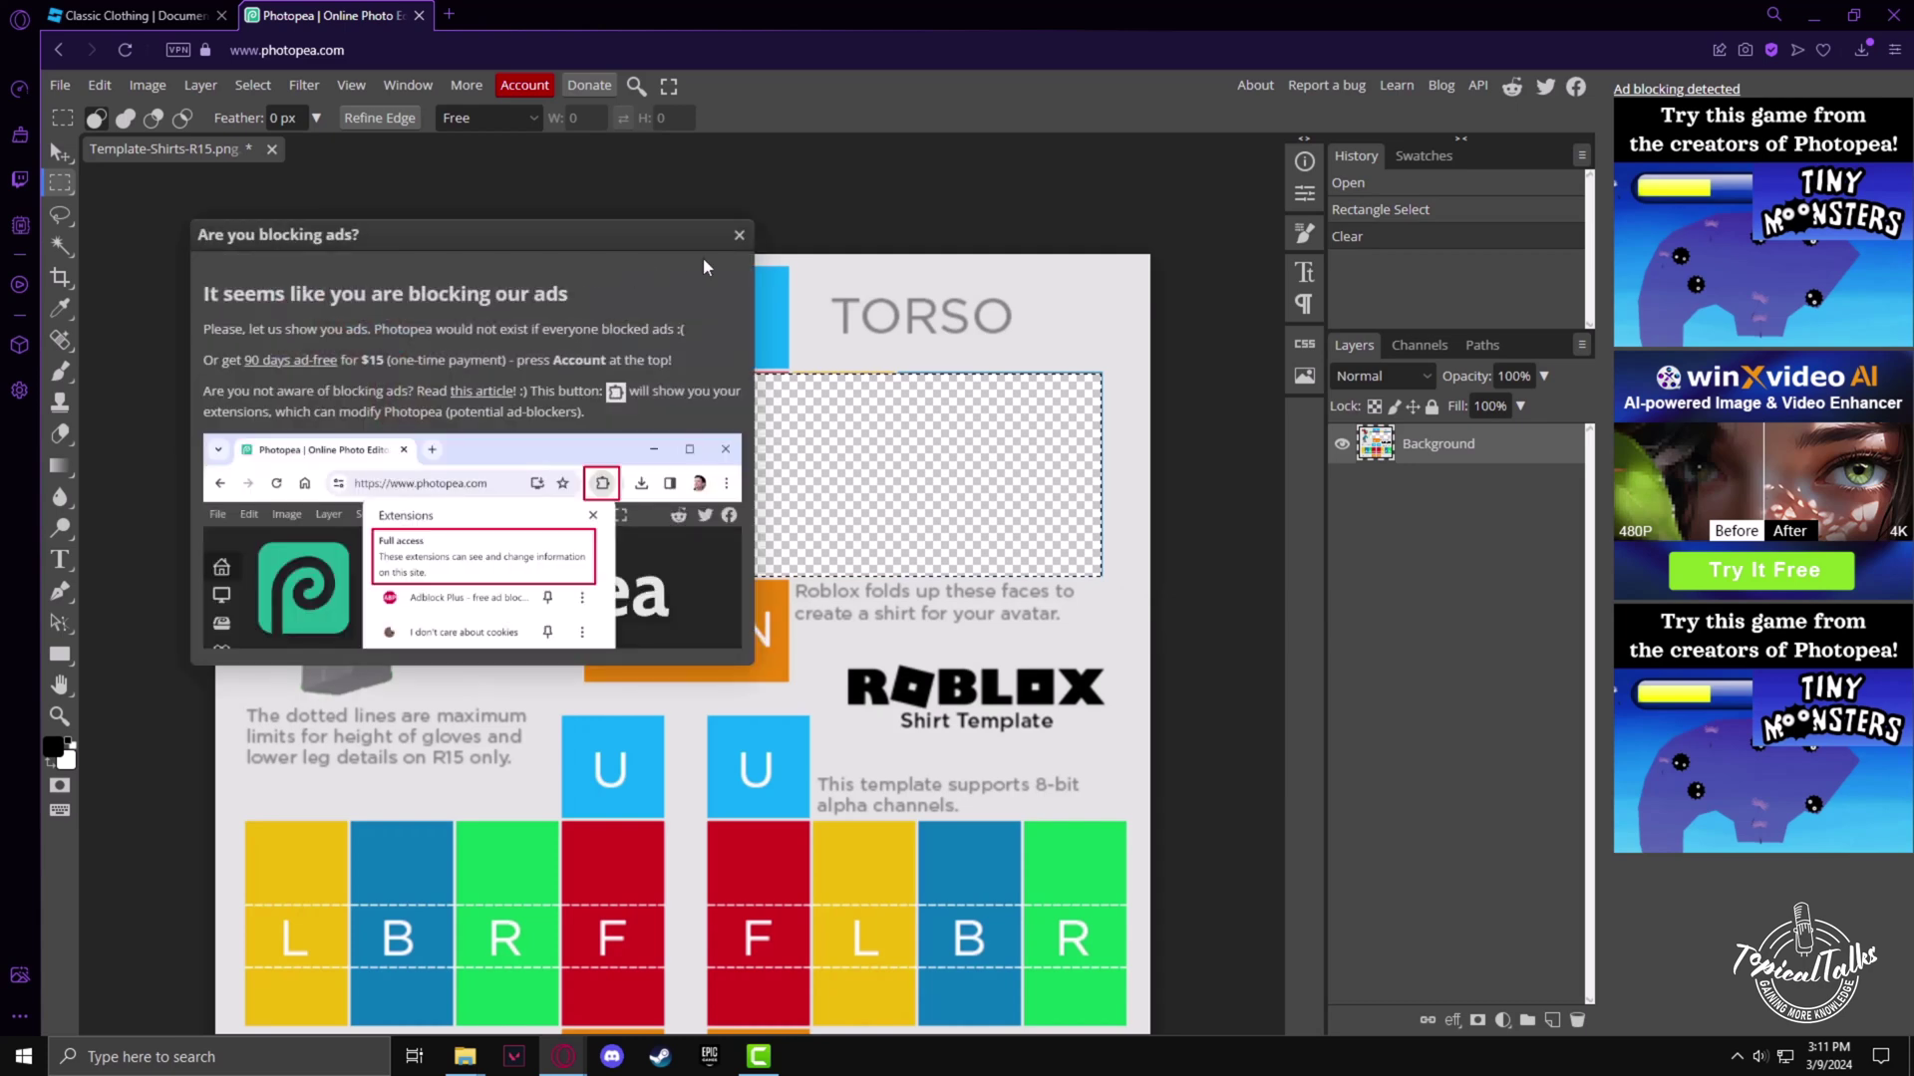
{"action": "left_click", "coordinate": [737, 238]}
{"action": "left_click_drag", "start_coordinate": [583, 264], "coordinate": [778, 368]}
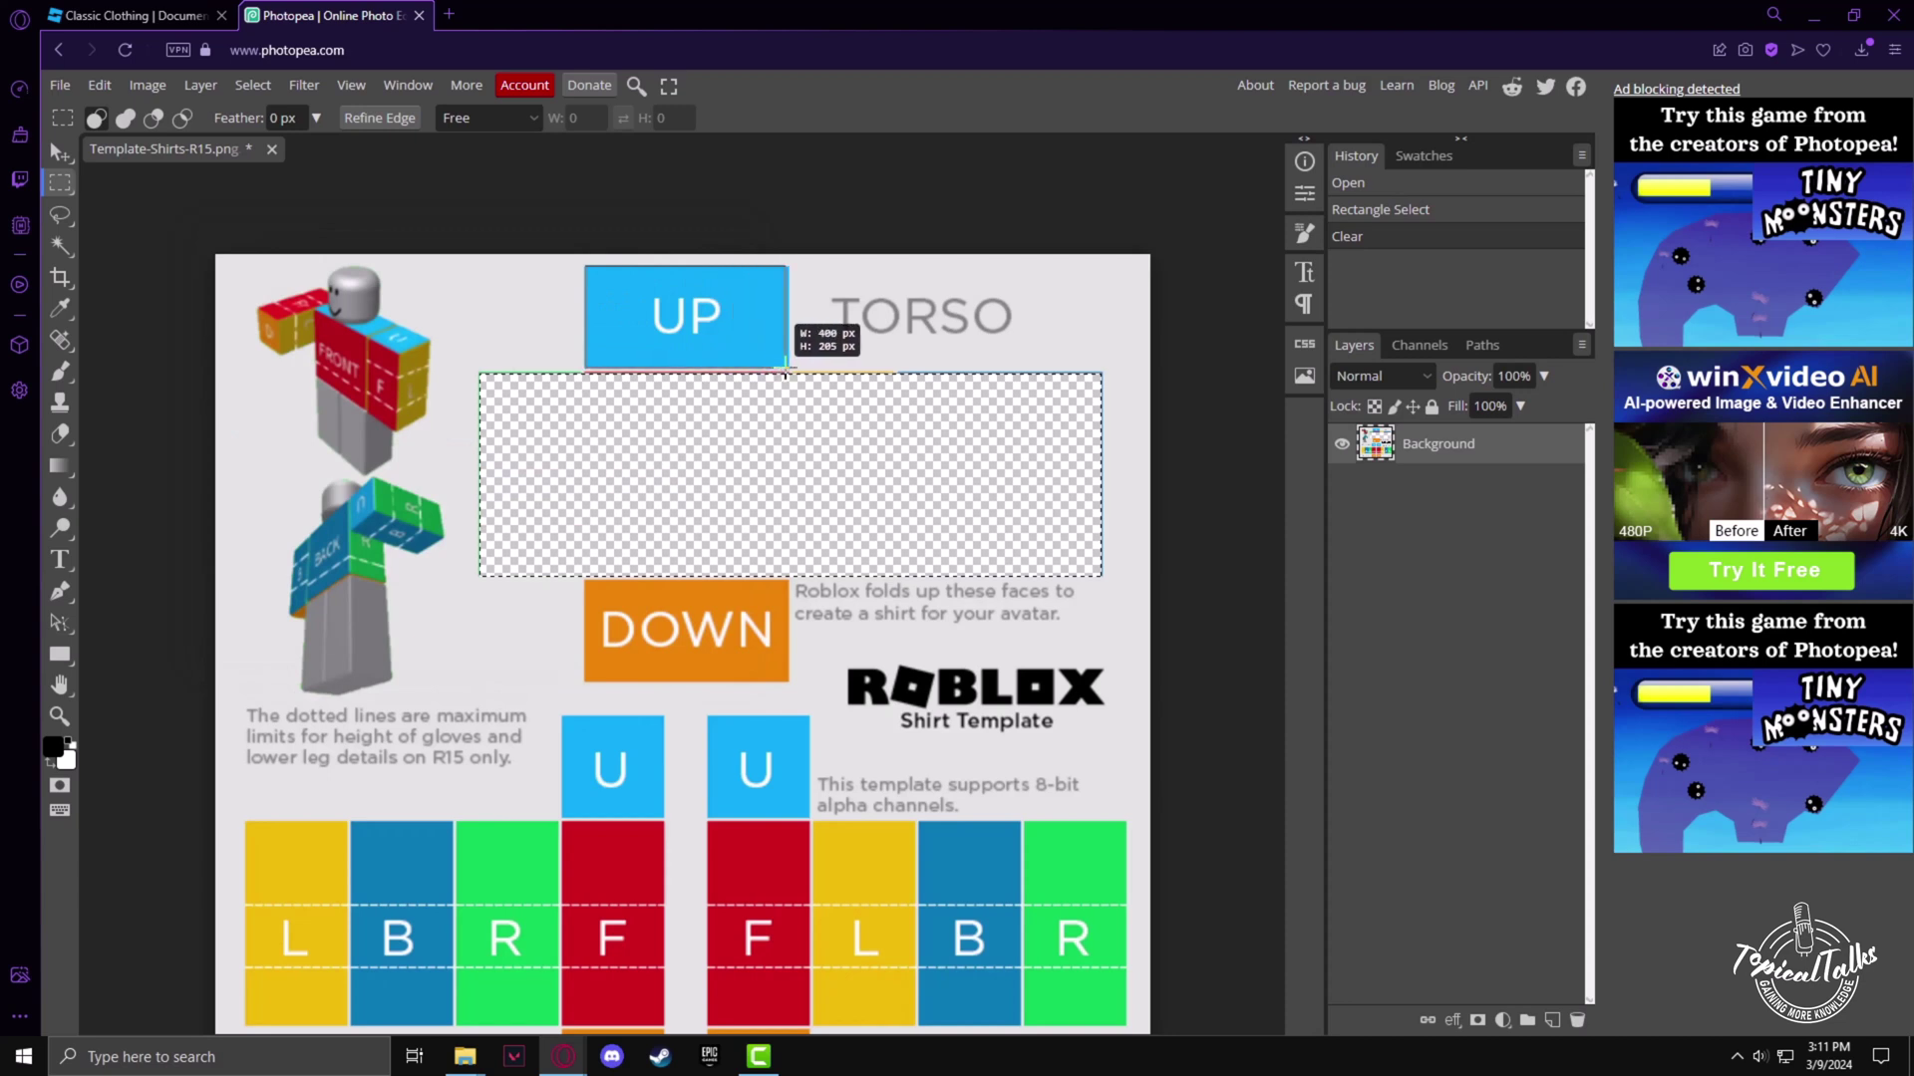
{"action": "left_click_drag", "start_coordinate": [779, 367], "coordinate": [787, 370]}
{"action": "key", "text": "Delete"}
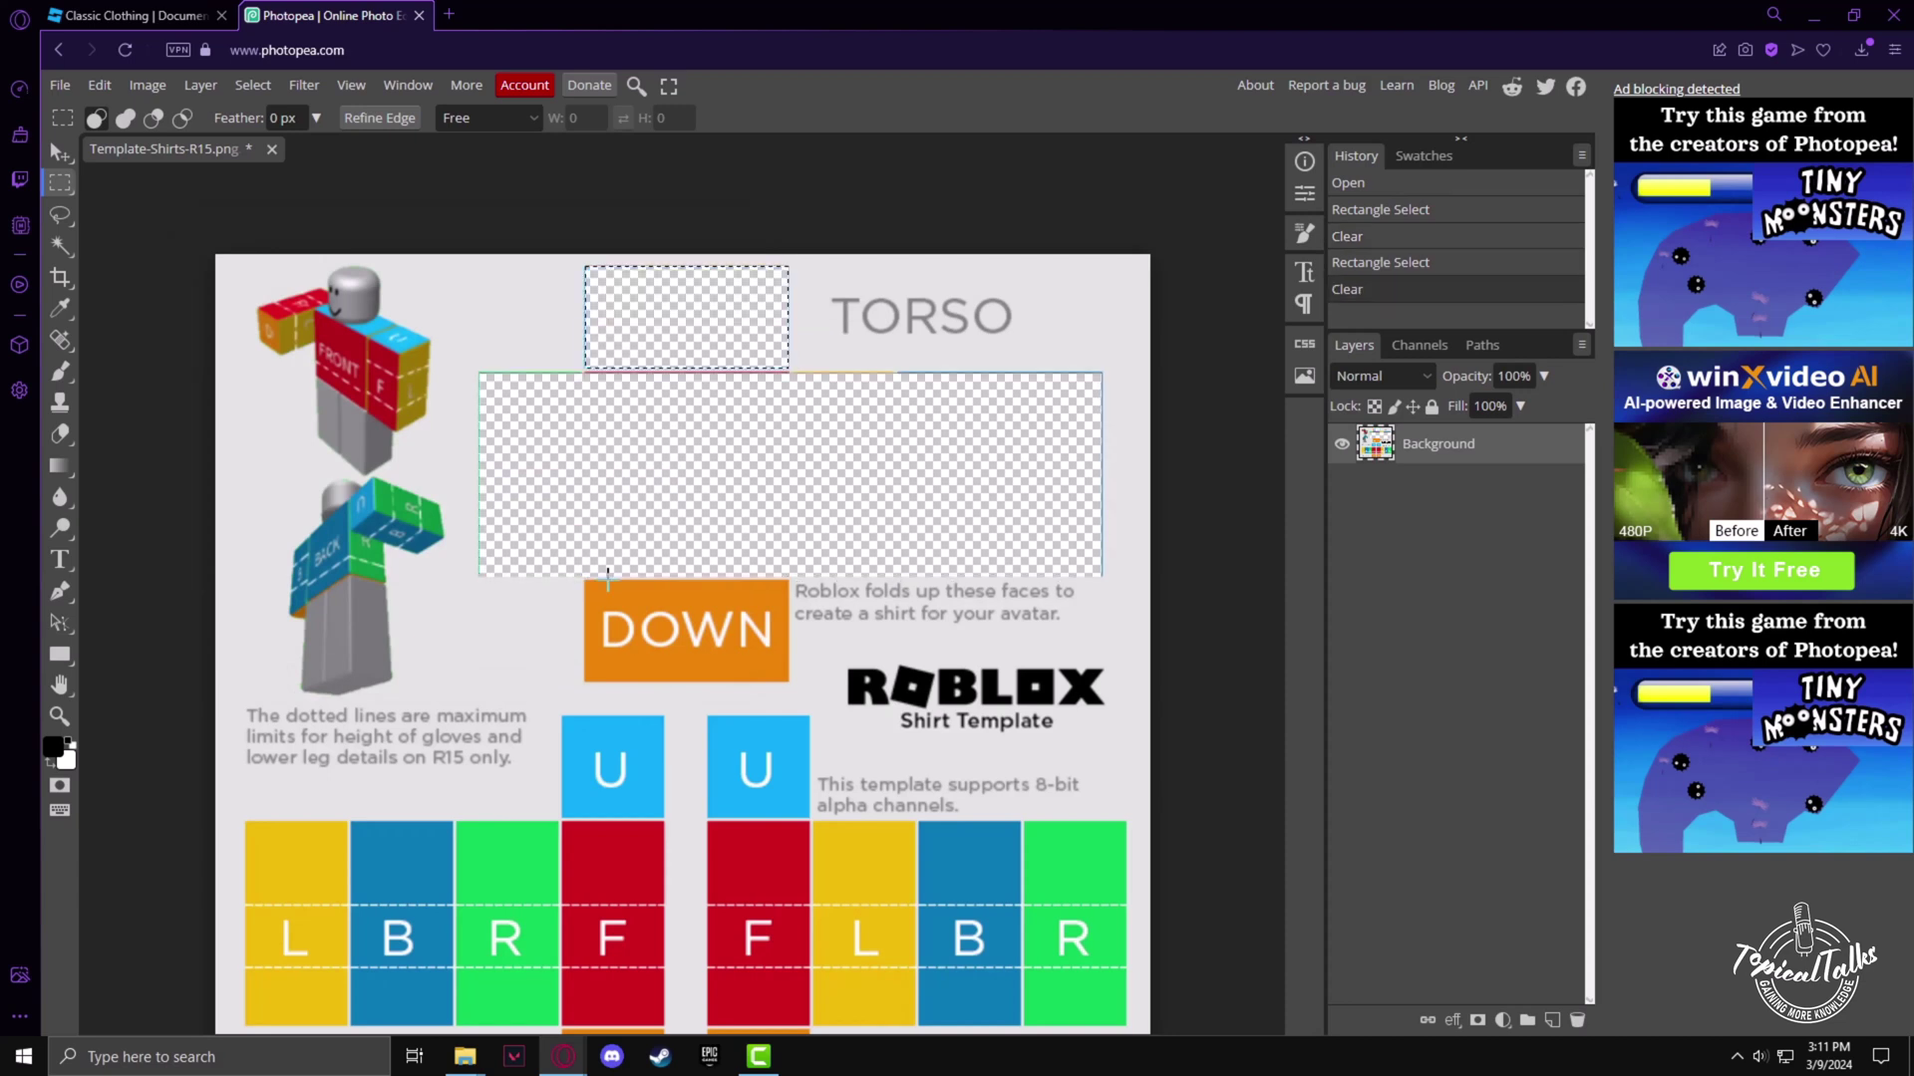
{"action": "left_click_drag", "start_coordinate": [583, 578], "coordinate": [788, 682]}
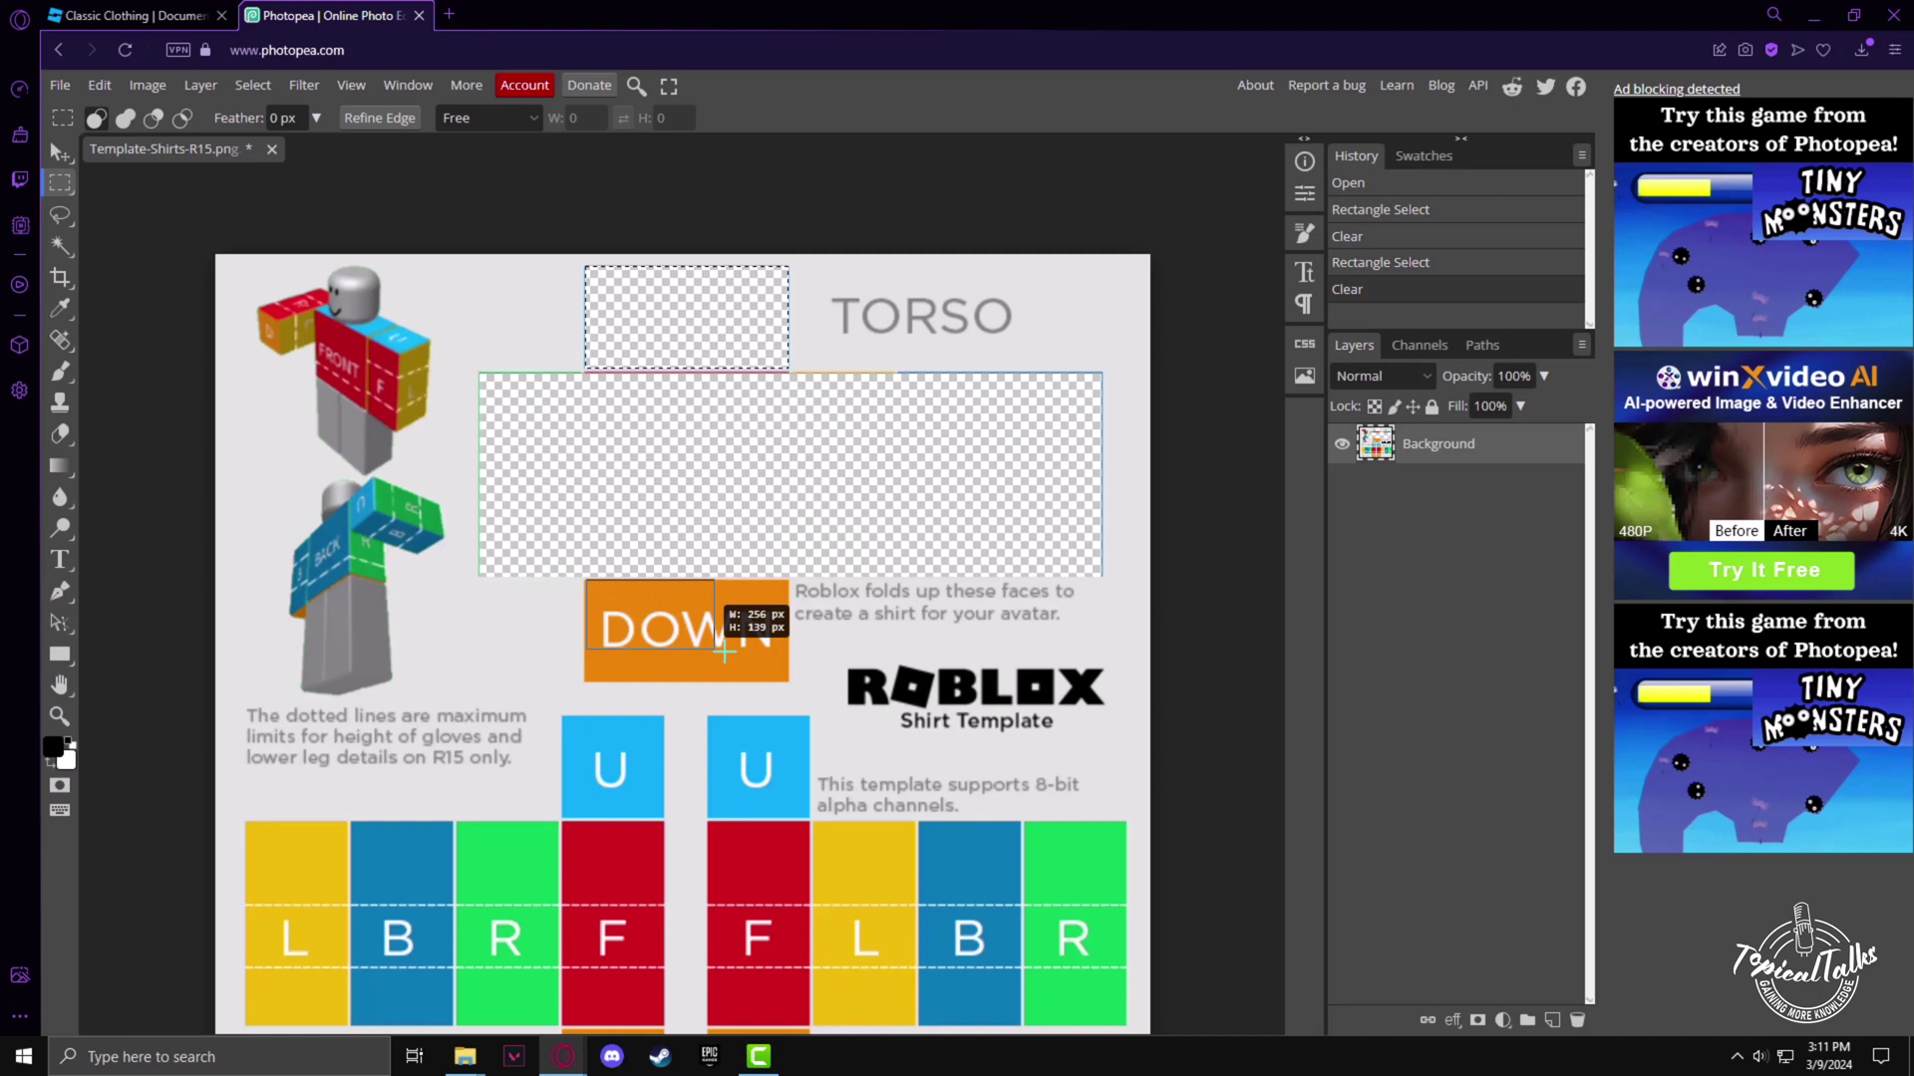
Erase the DOWN box and both rows of arm faces to transparency.
{"action": "key", "text": "Delete"}
{"action": "scroll", "coordinate": [979, 668], "scroll_direction": "down", "scroll_amount": 1}
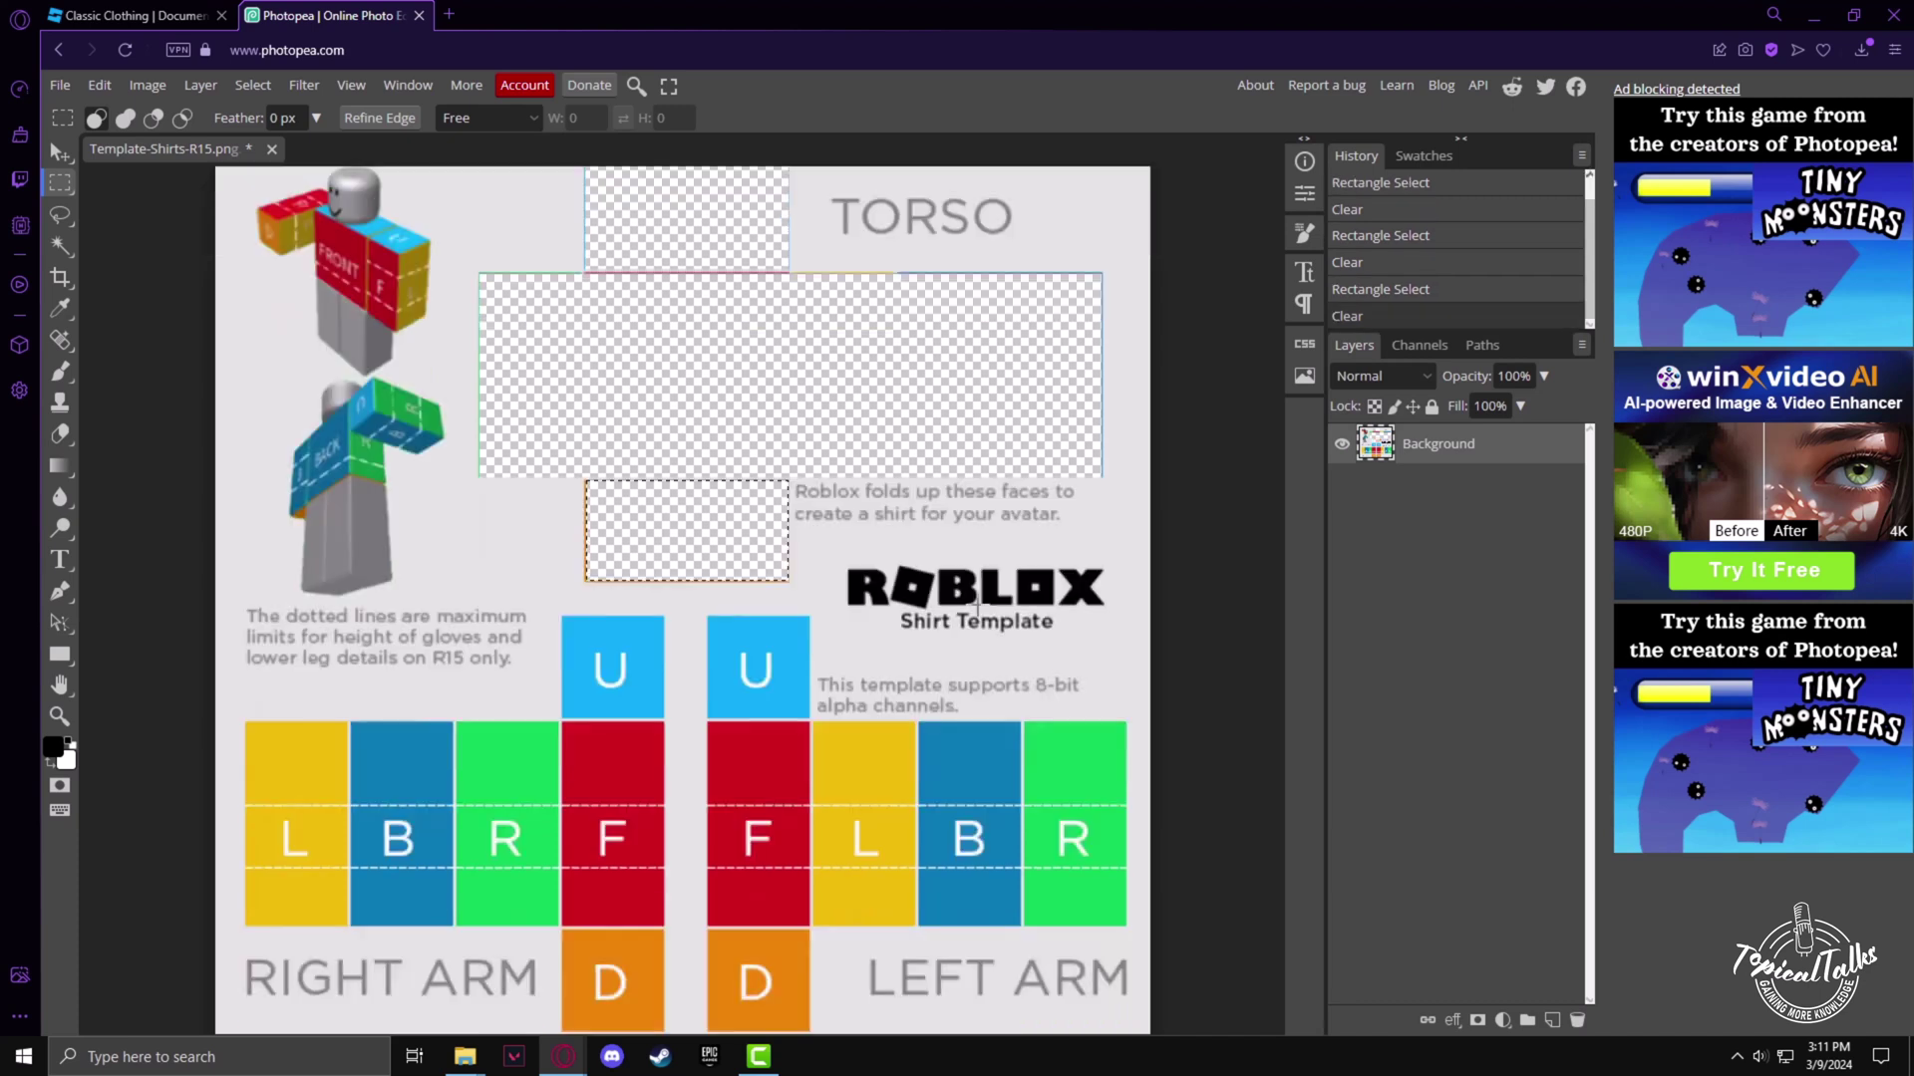
{"action": "scroll", "coordinate": [978, 668], "scroll_direction": "down", "scroll_amount": 2}
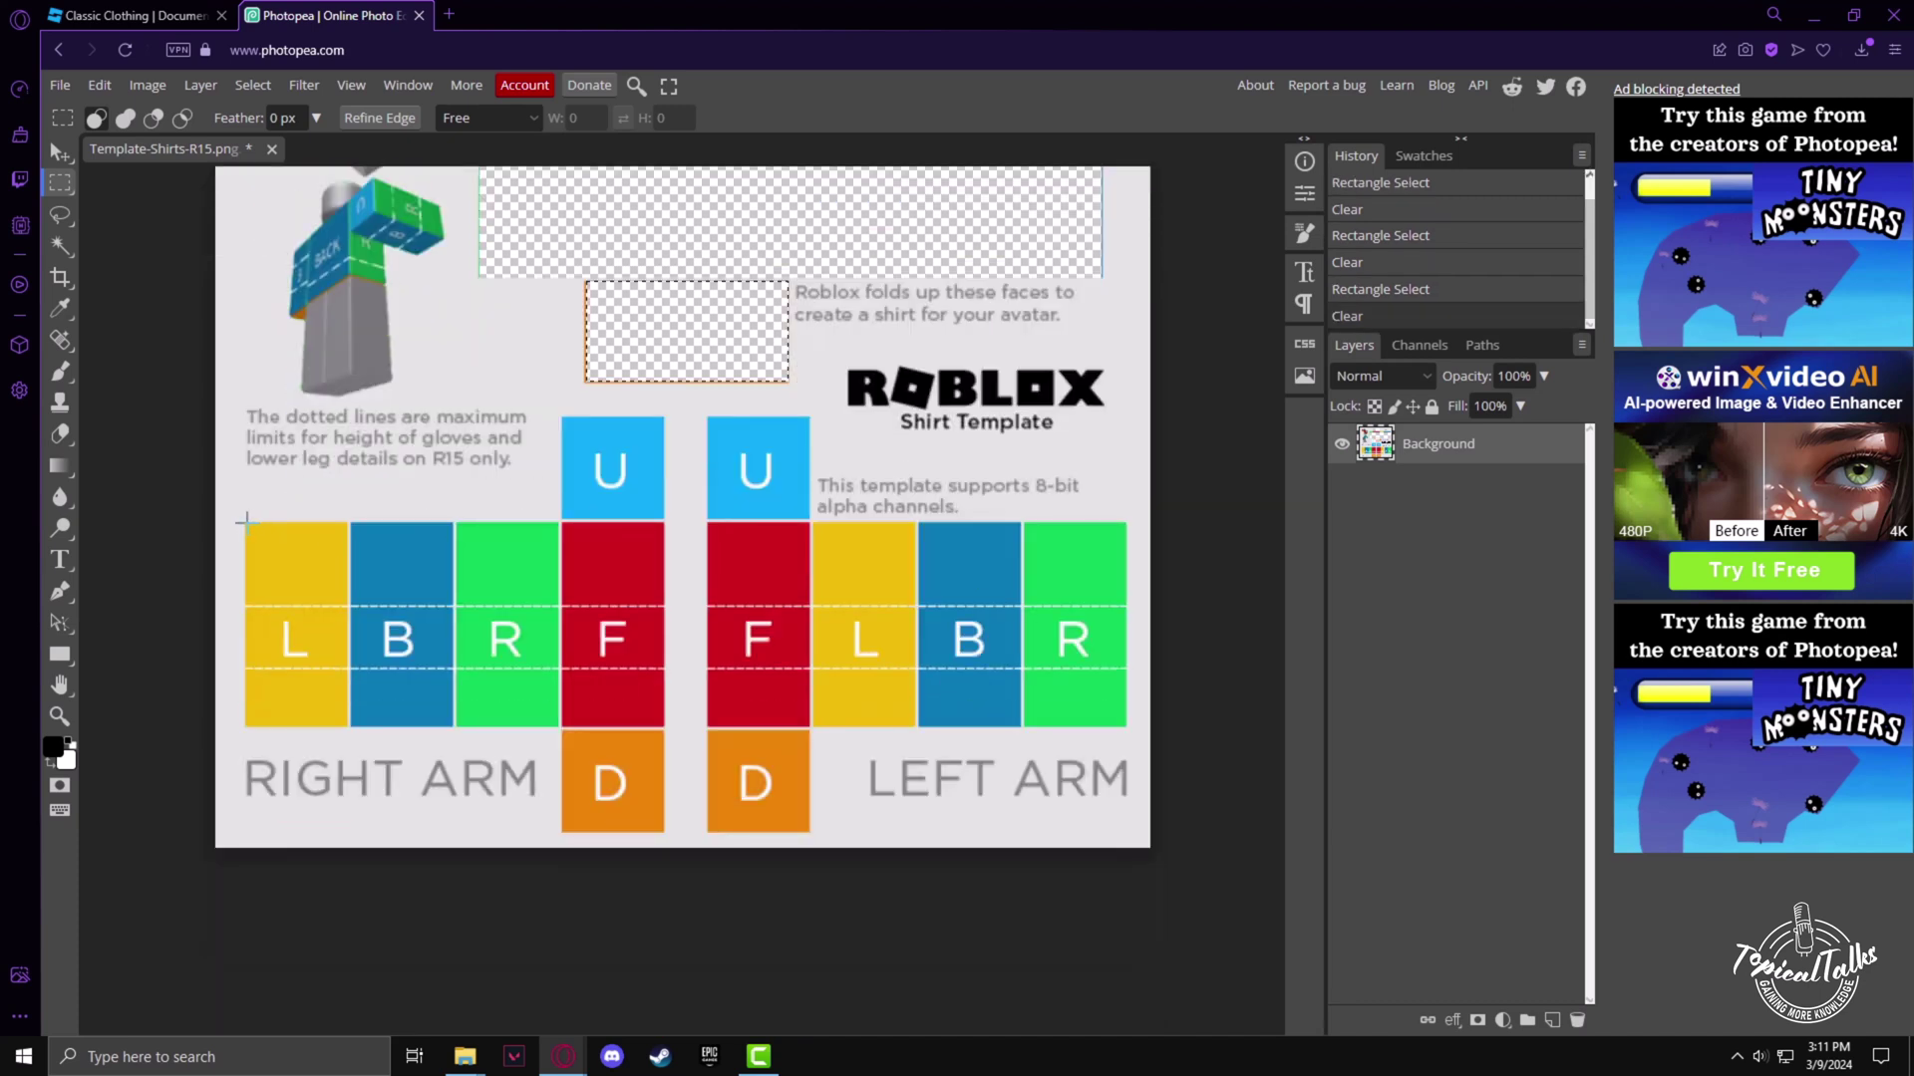
{"action": "left_click_drag", "start_coordinate": [244, 520], "coordinate": [1125, 726]}
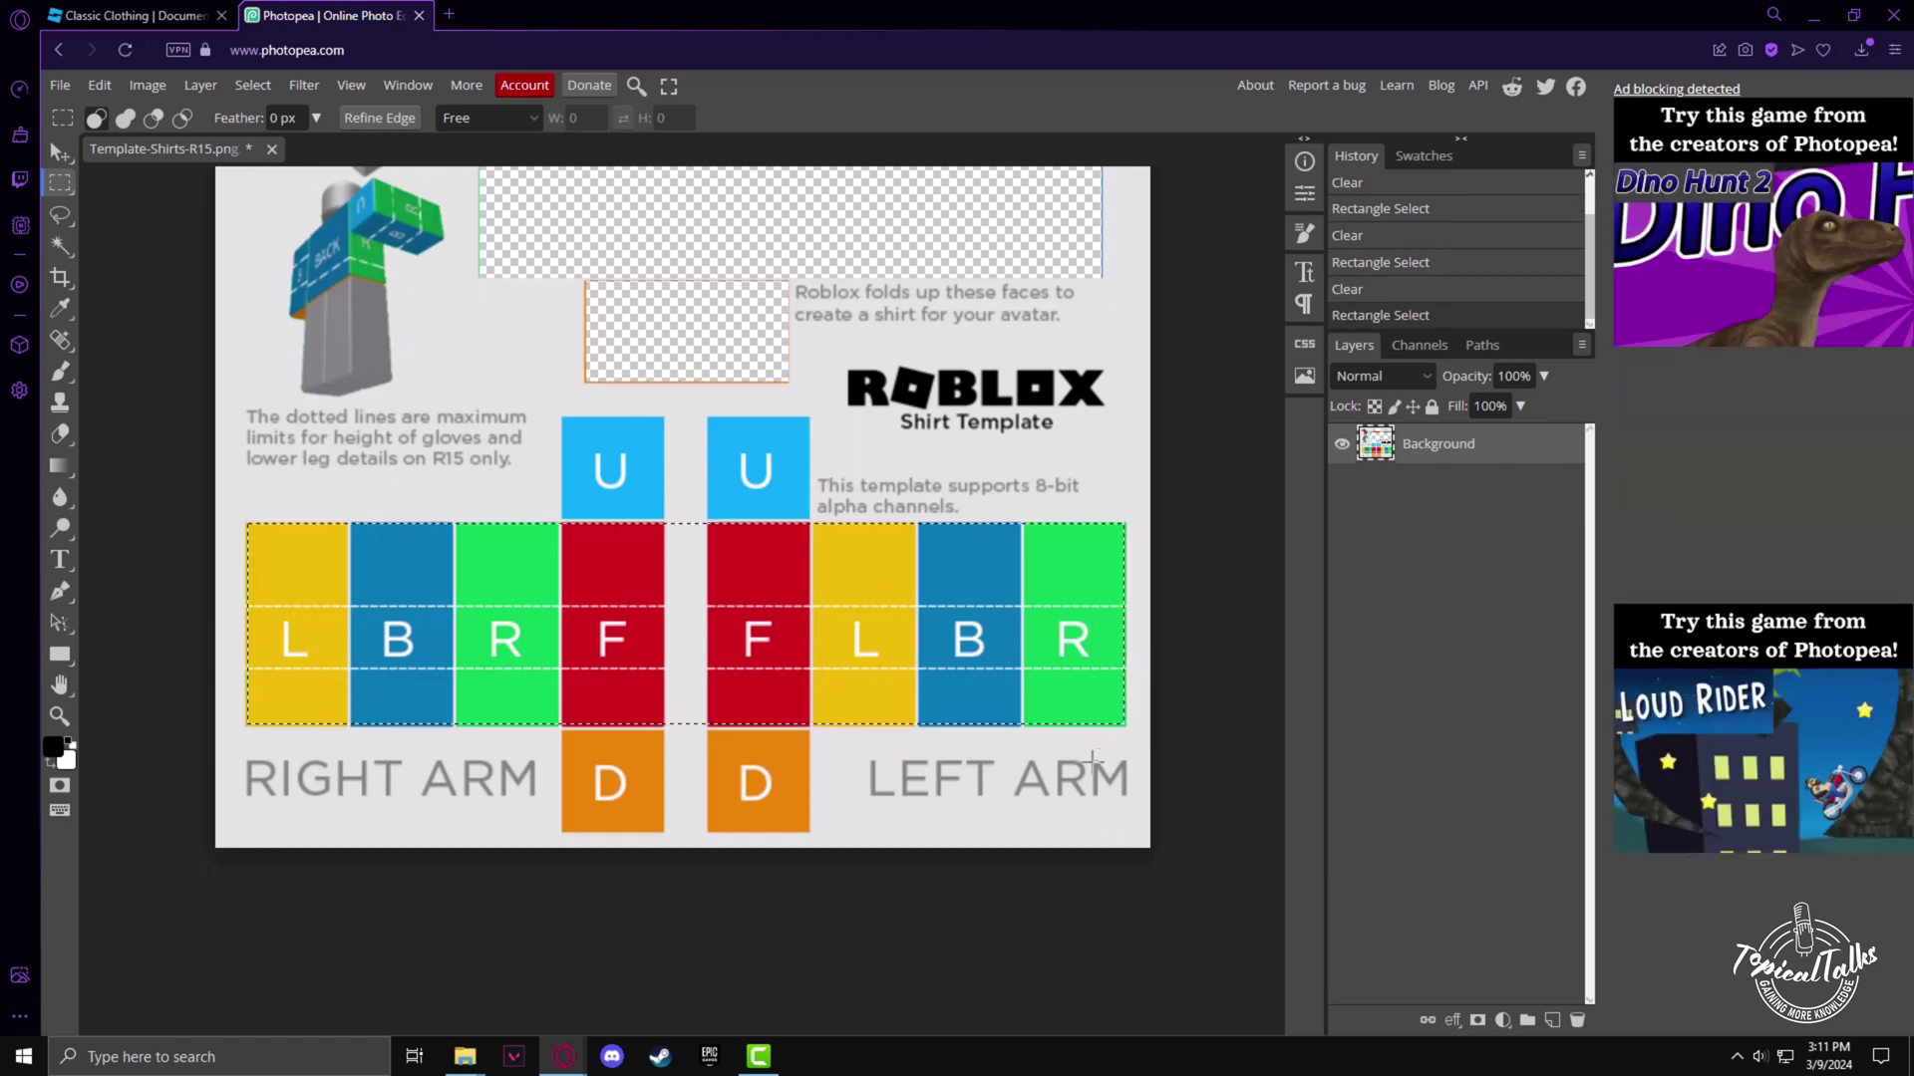
{"action": "key", "text": "Delete"}
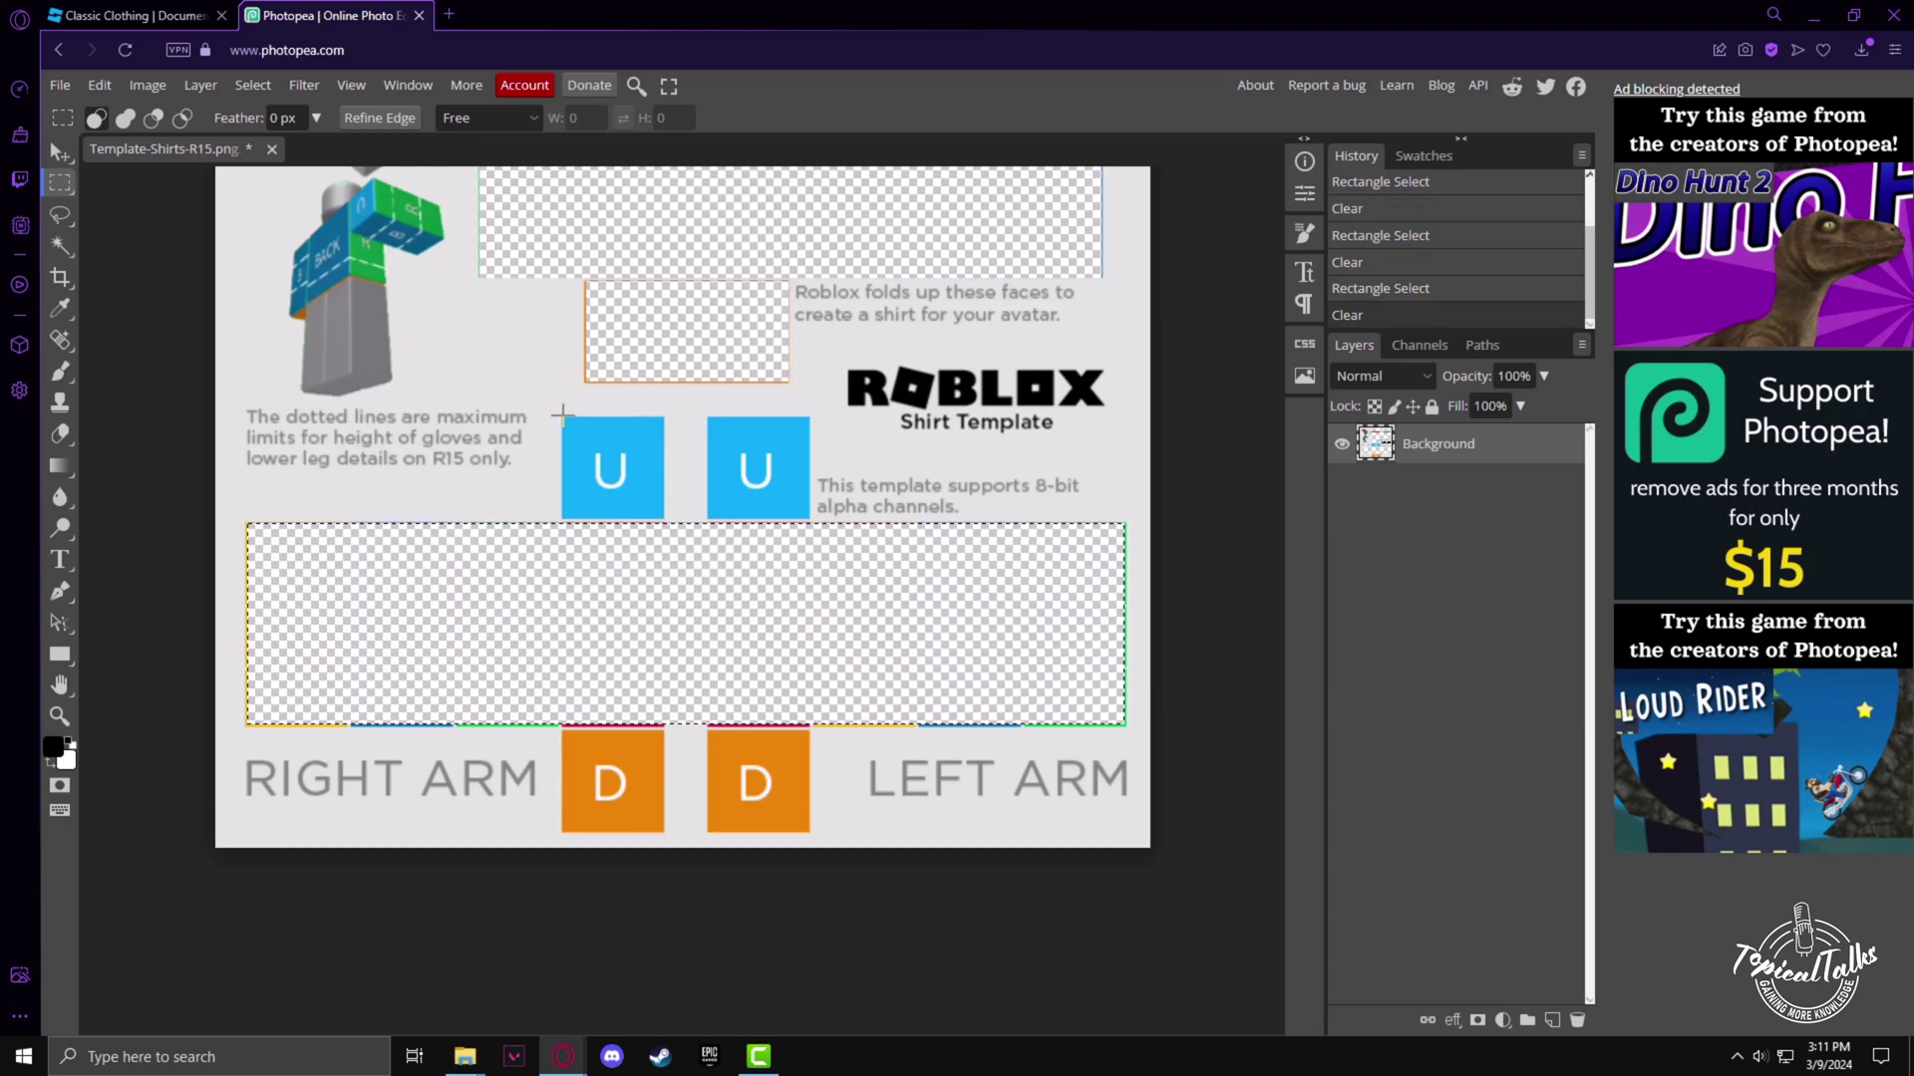
Erase the left and right U boxes to transparency.
{"action": "left_click_drag", "start_coordinate": [561, 415], "coordinate": [666, 521]}
{"action": "key", "text": "Delete"}
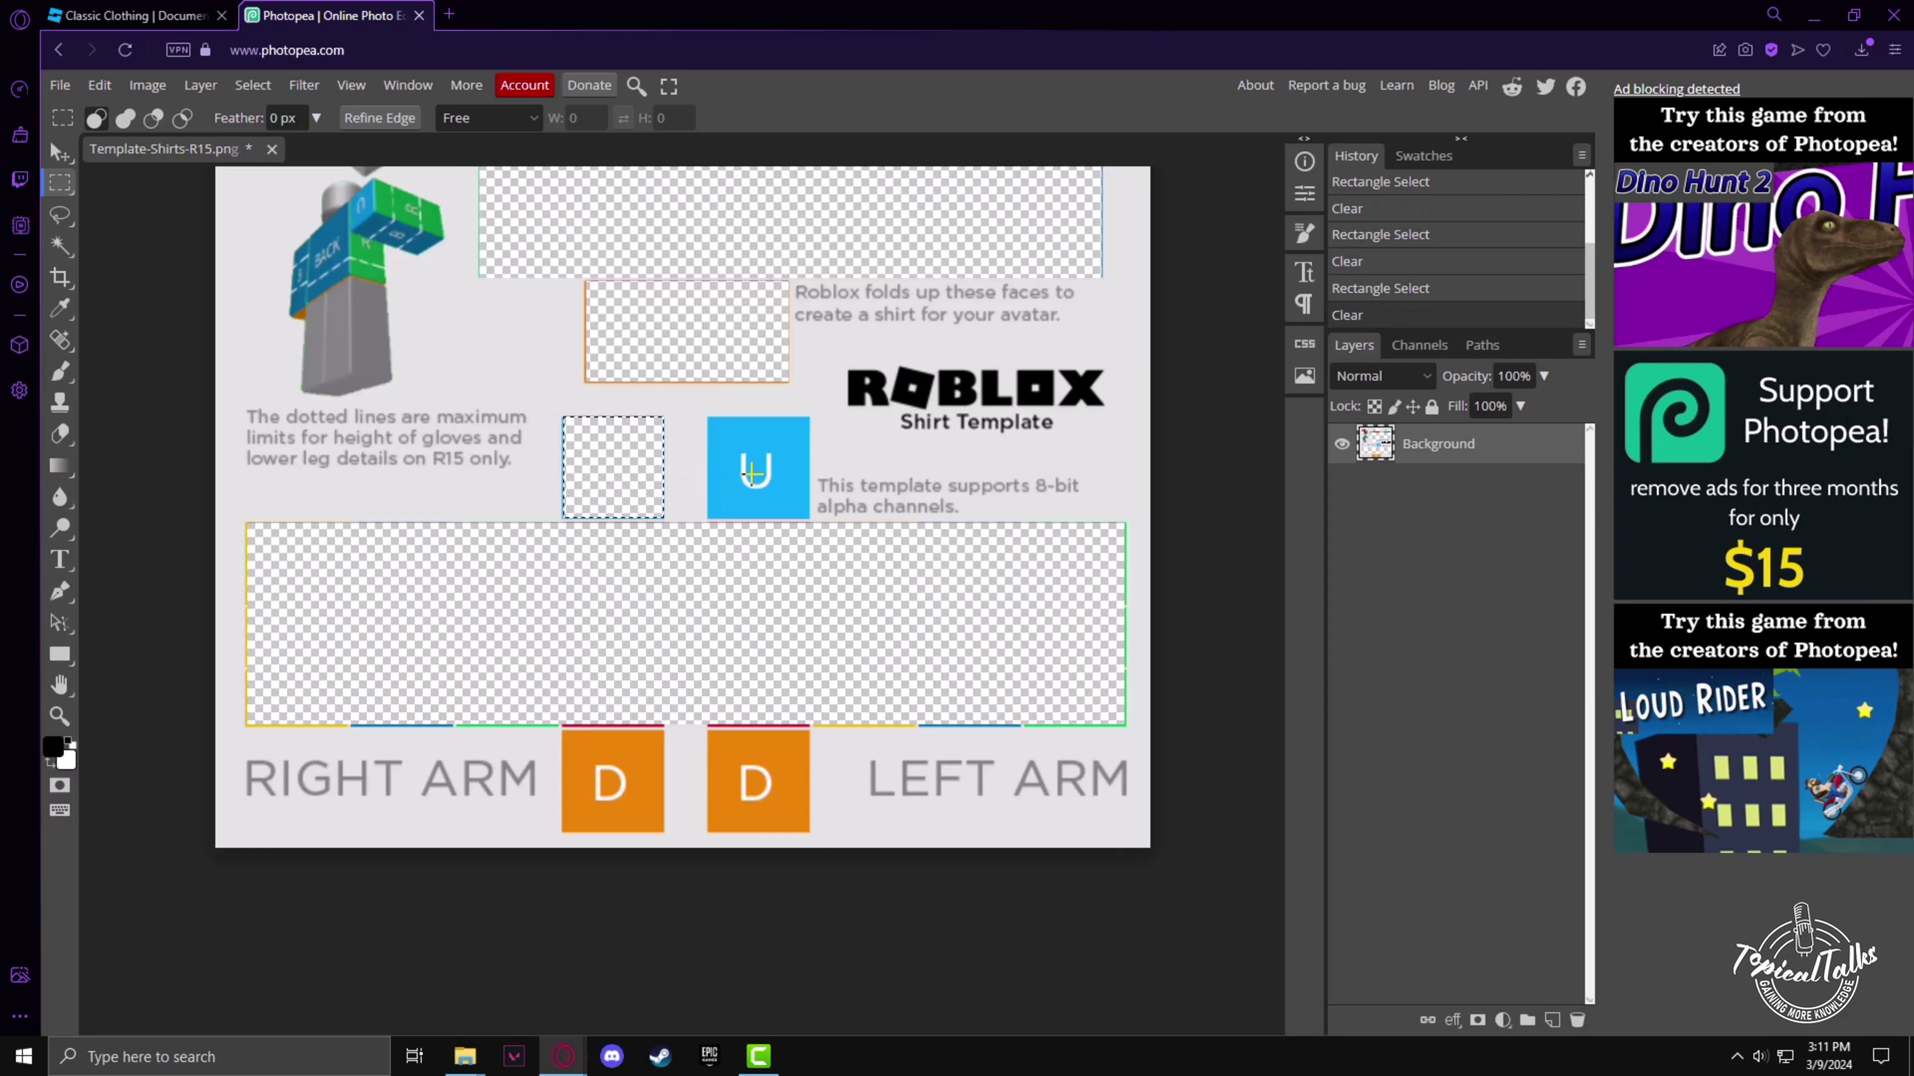
{"action": "left_click_drag", "start_coordinate": [708, 419], "coordinate": [808, 519]}
{"action": "key", "text": "Delete"}
{"action": "scroll", "coordinate": [938, 566], "scroll_direction": "up", "scroll_amount": 2}
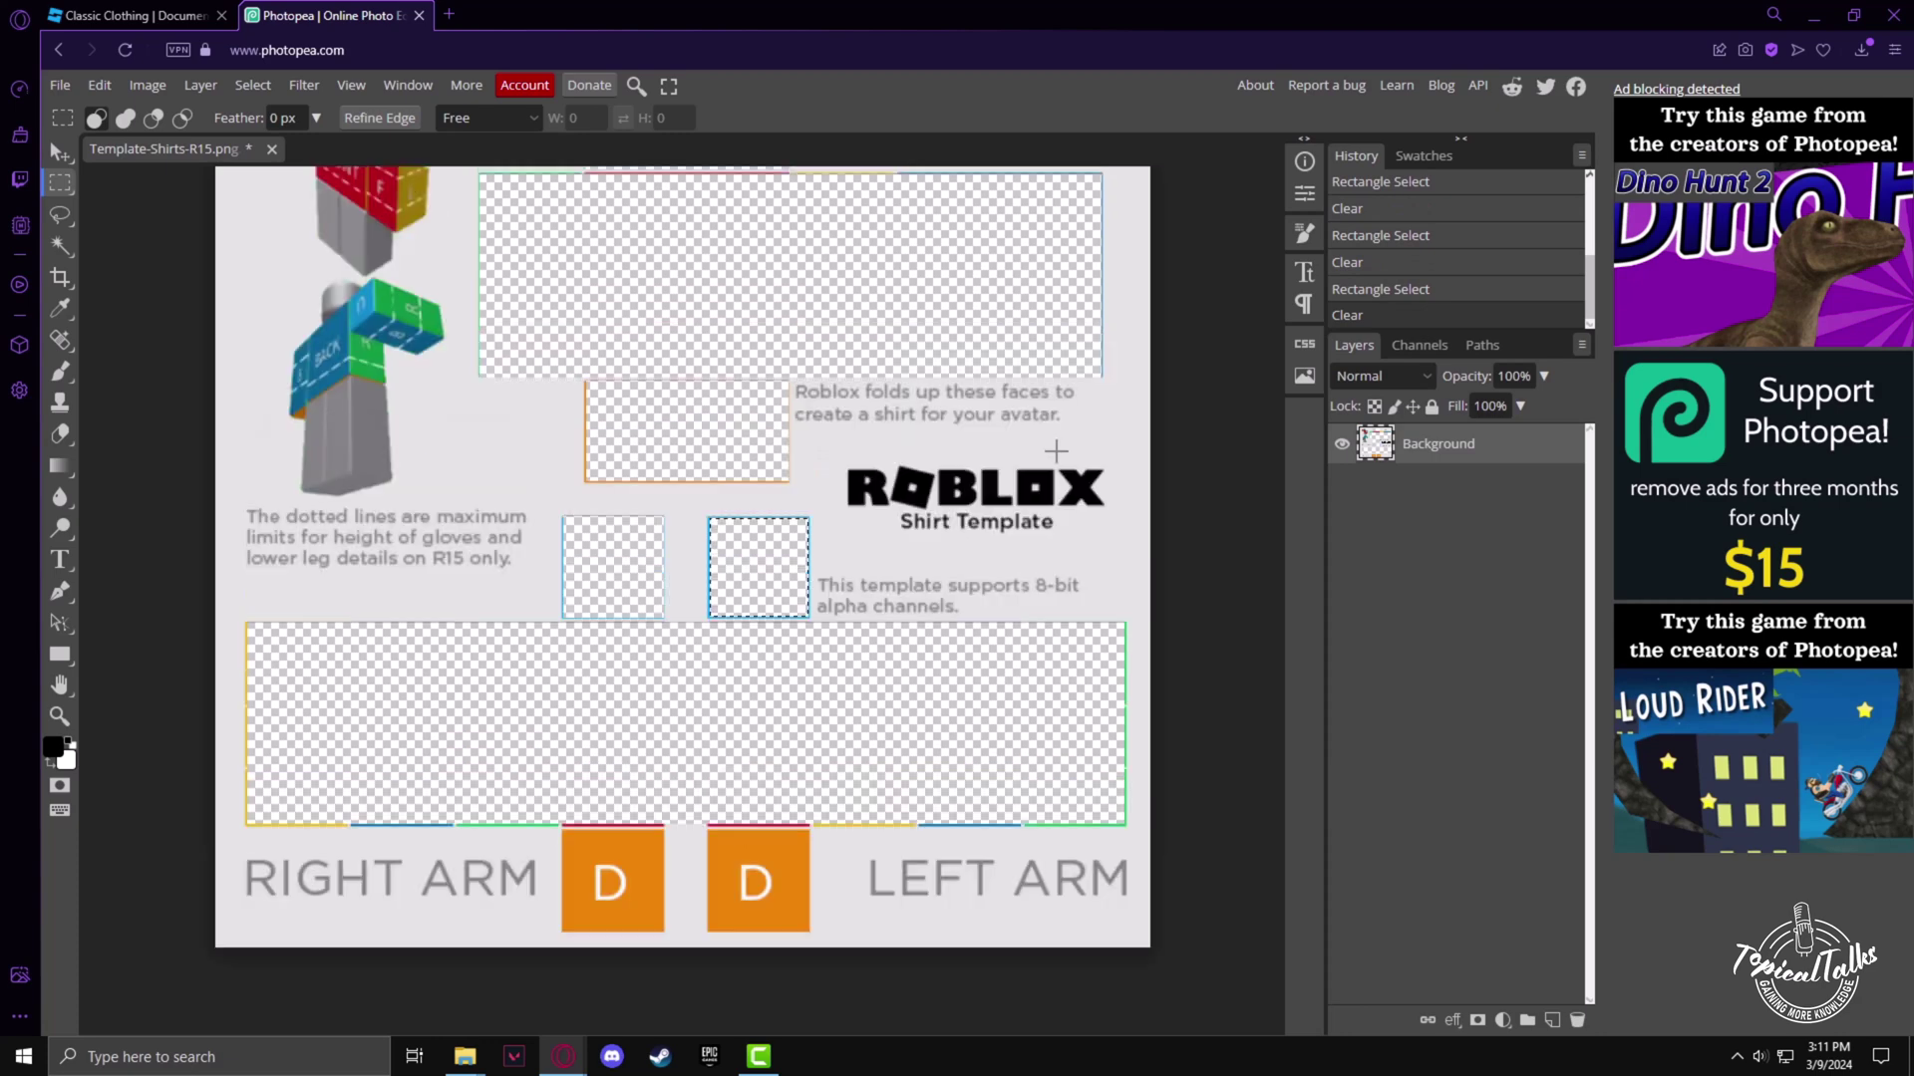
{"action": "scroll", "coordinate": [1056, 451], "scroll_direction": "up", "scroll_amount": 3}
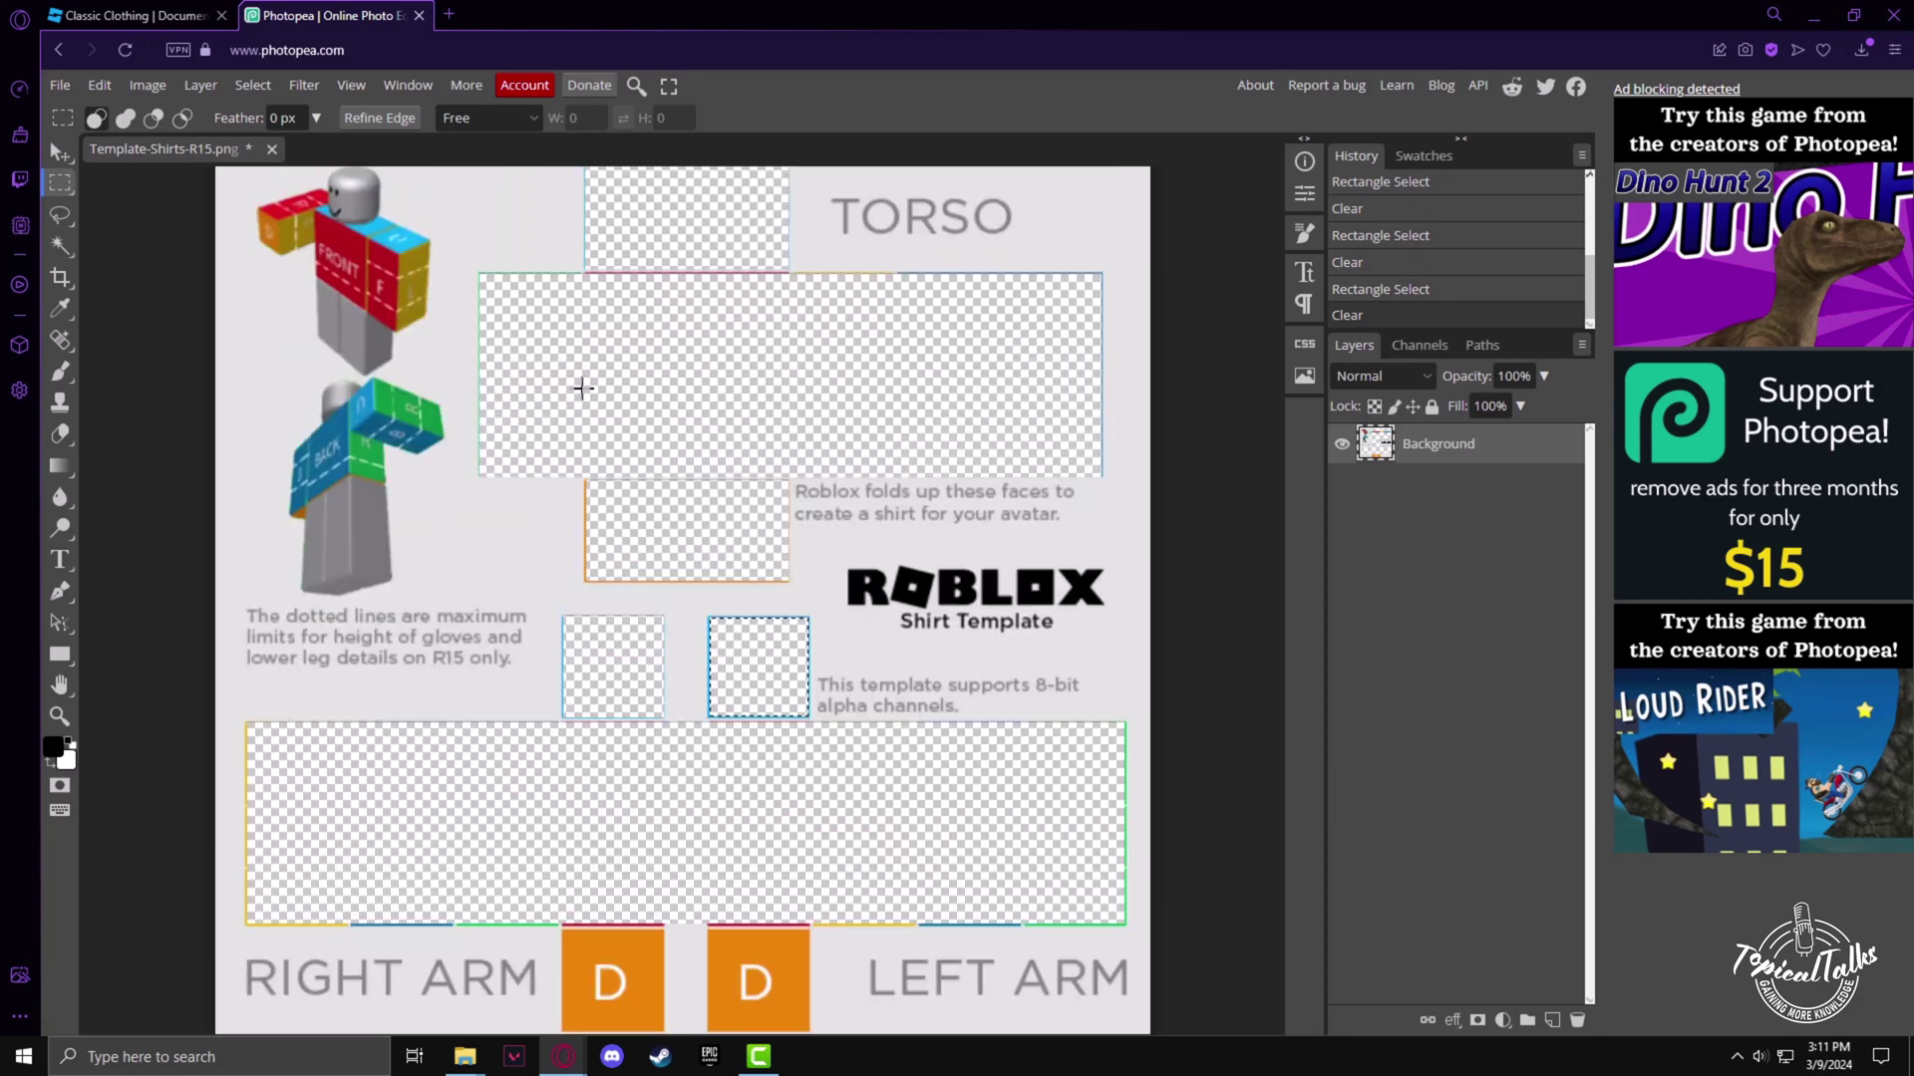
{"action": "scroll", "coordinate": [692, 483], "scroll_direction": "down", "scroll_amount": 1}
{"action": "scroll", "coordinate": [816, 493], "scroll_direction": "up", "scroll_amount": 1}
Place the dark fabric texture image into the document via File > Open & Place.
{"action": "left_click", "coordinate": [59, 85]}
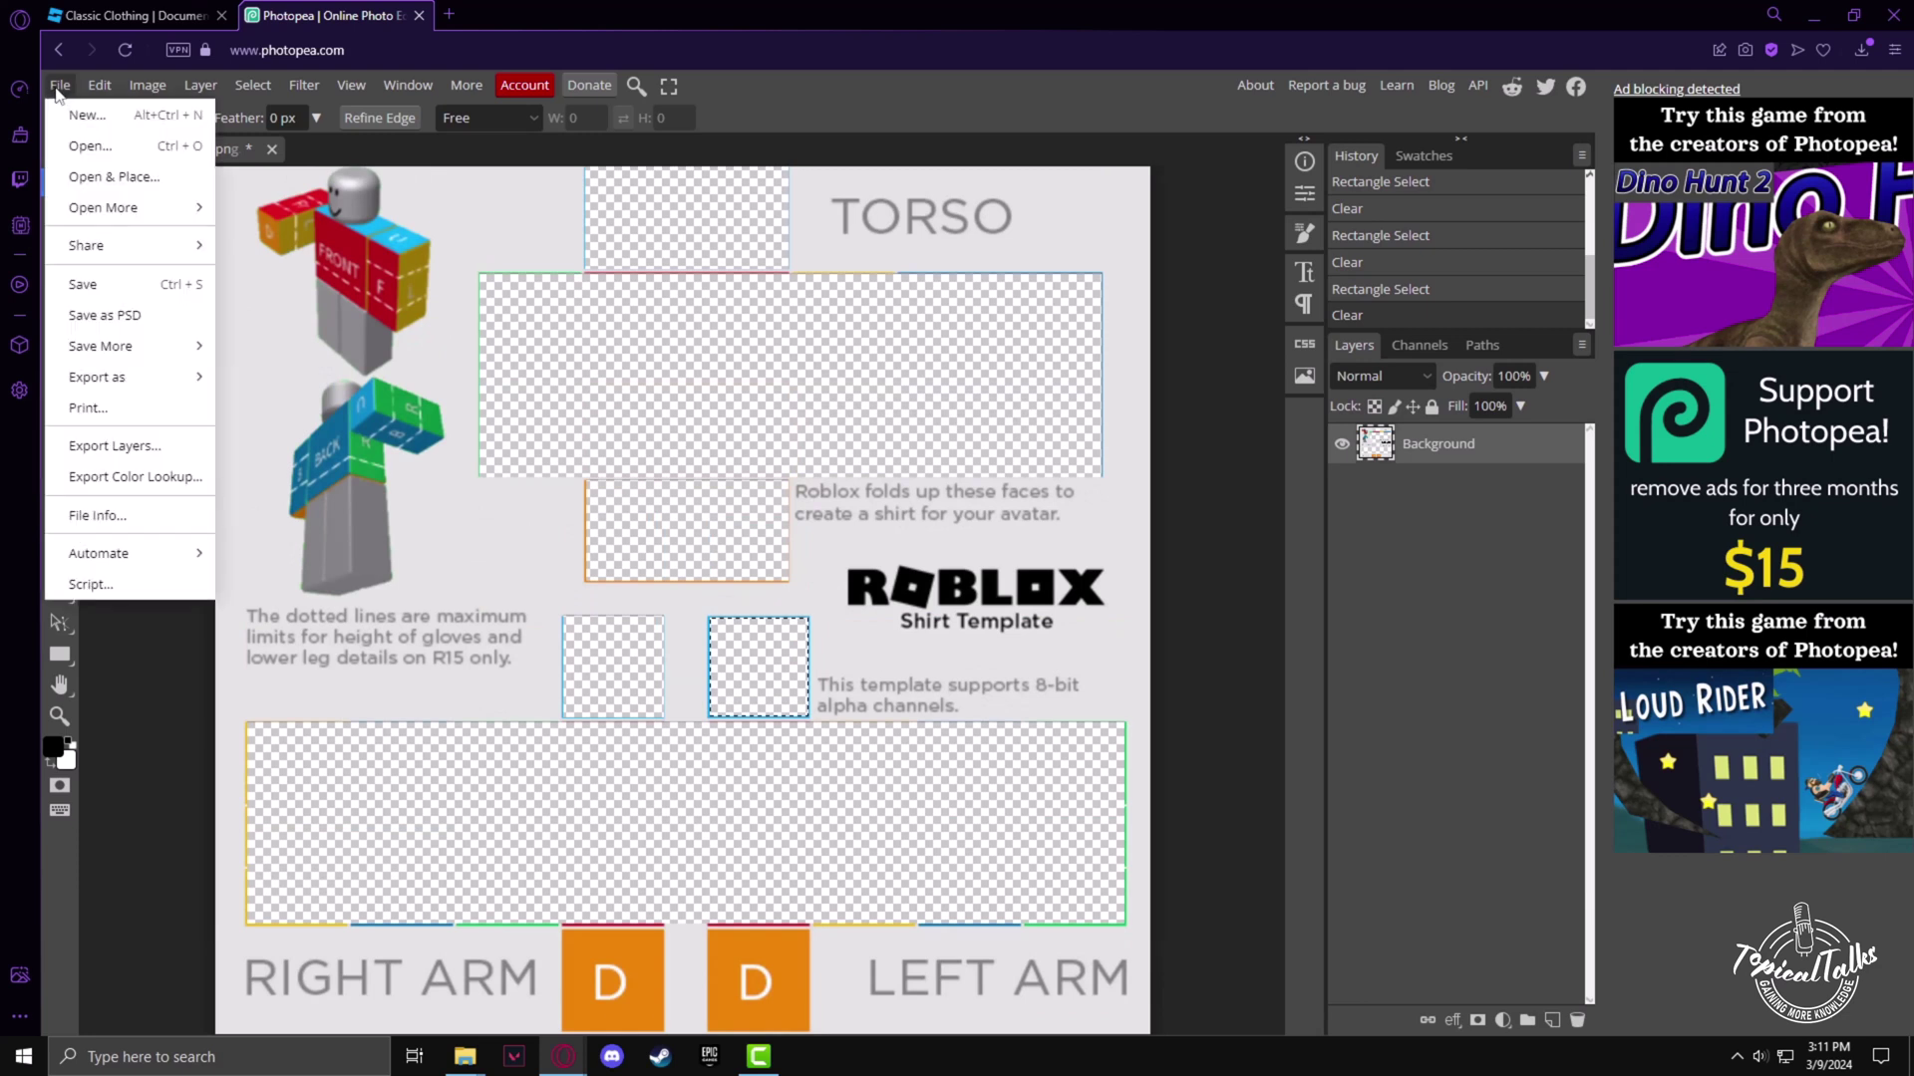
{"action": "left_click", "coordinate": [113, 177]}
{"action": "left_click", "coordinate": [560, 166]}
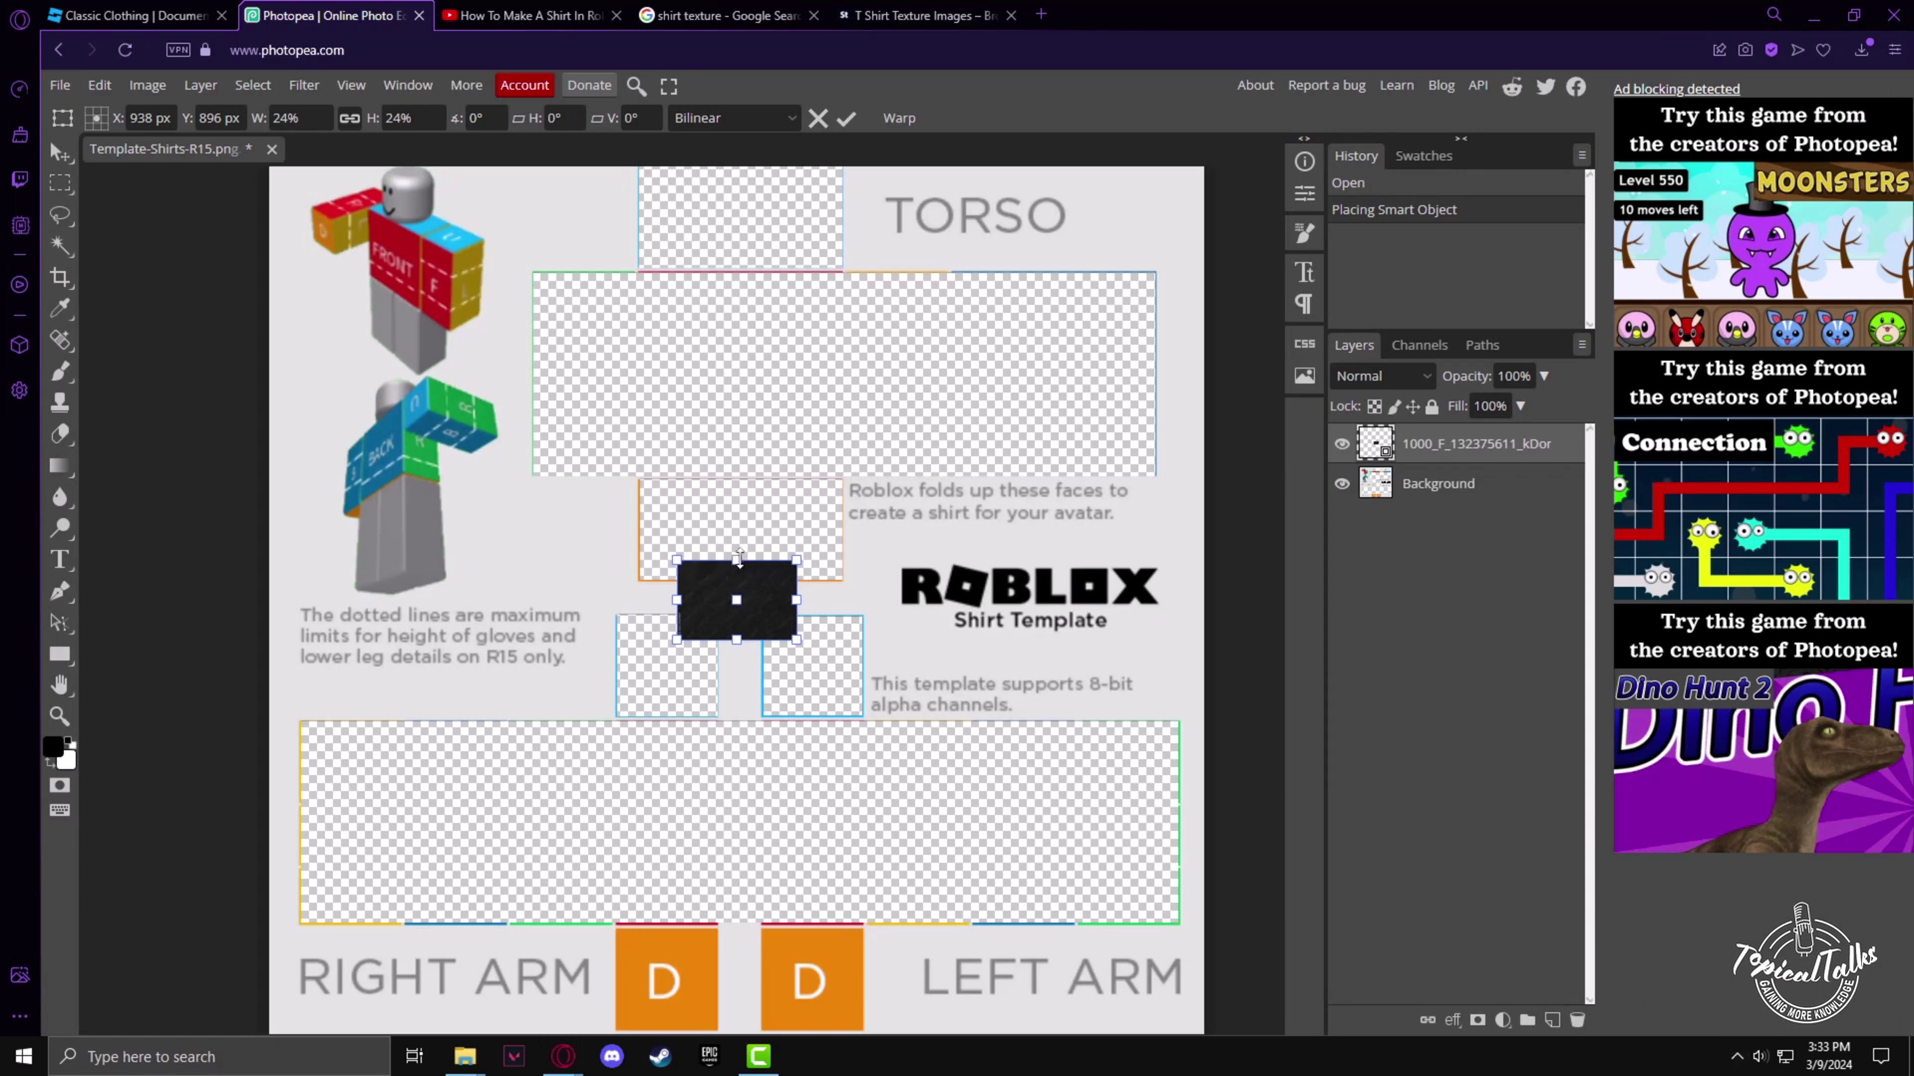
Scale and position the fabric texture to cover the entire shirt template.
{"action": "left_click_drag", "start_coordinate": [736, 561], "coordinate": [735, 235]}
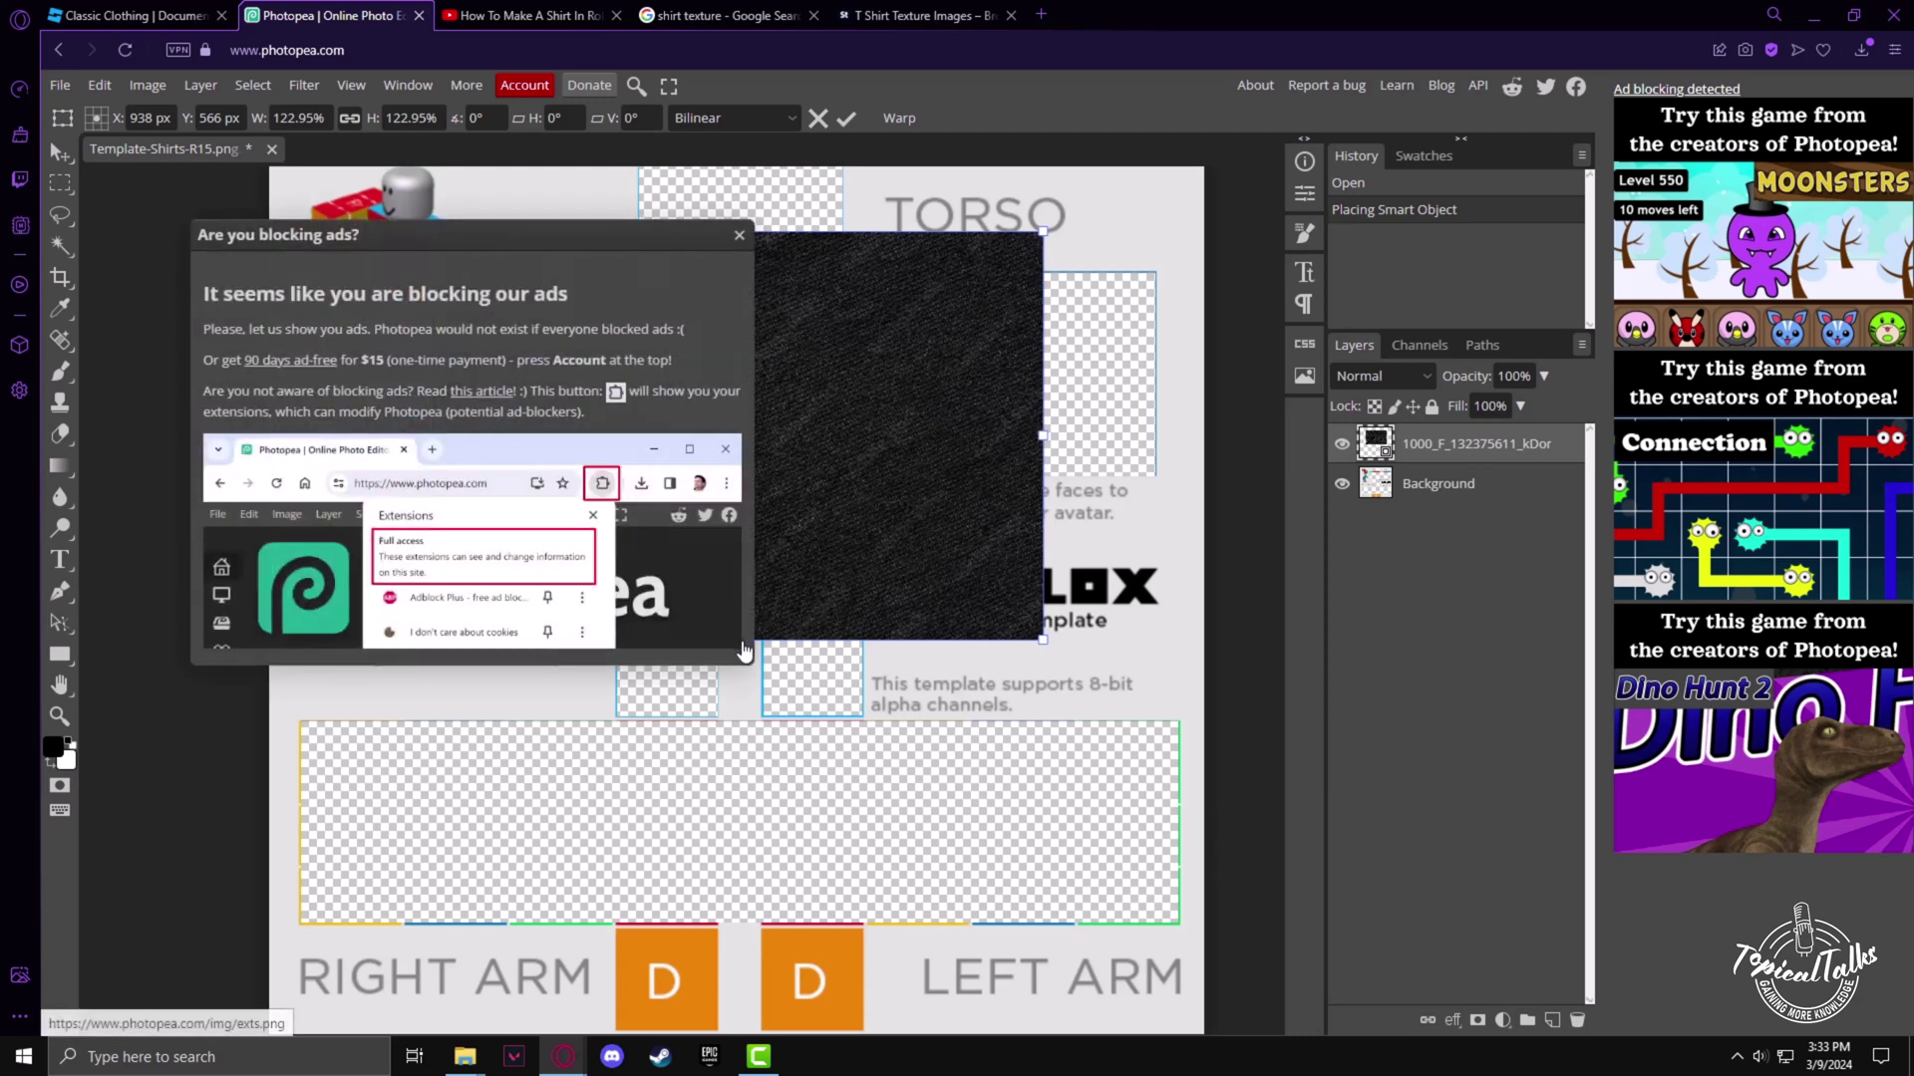
{"action": "left_click", "coordinate": [736, 240]}
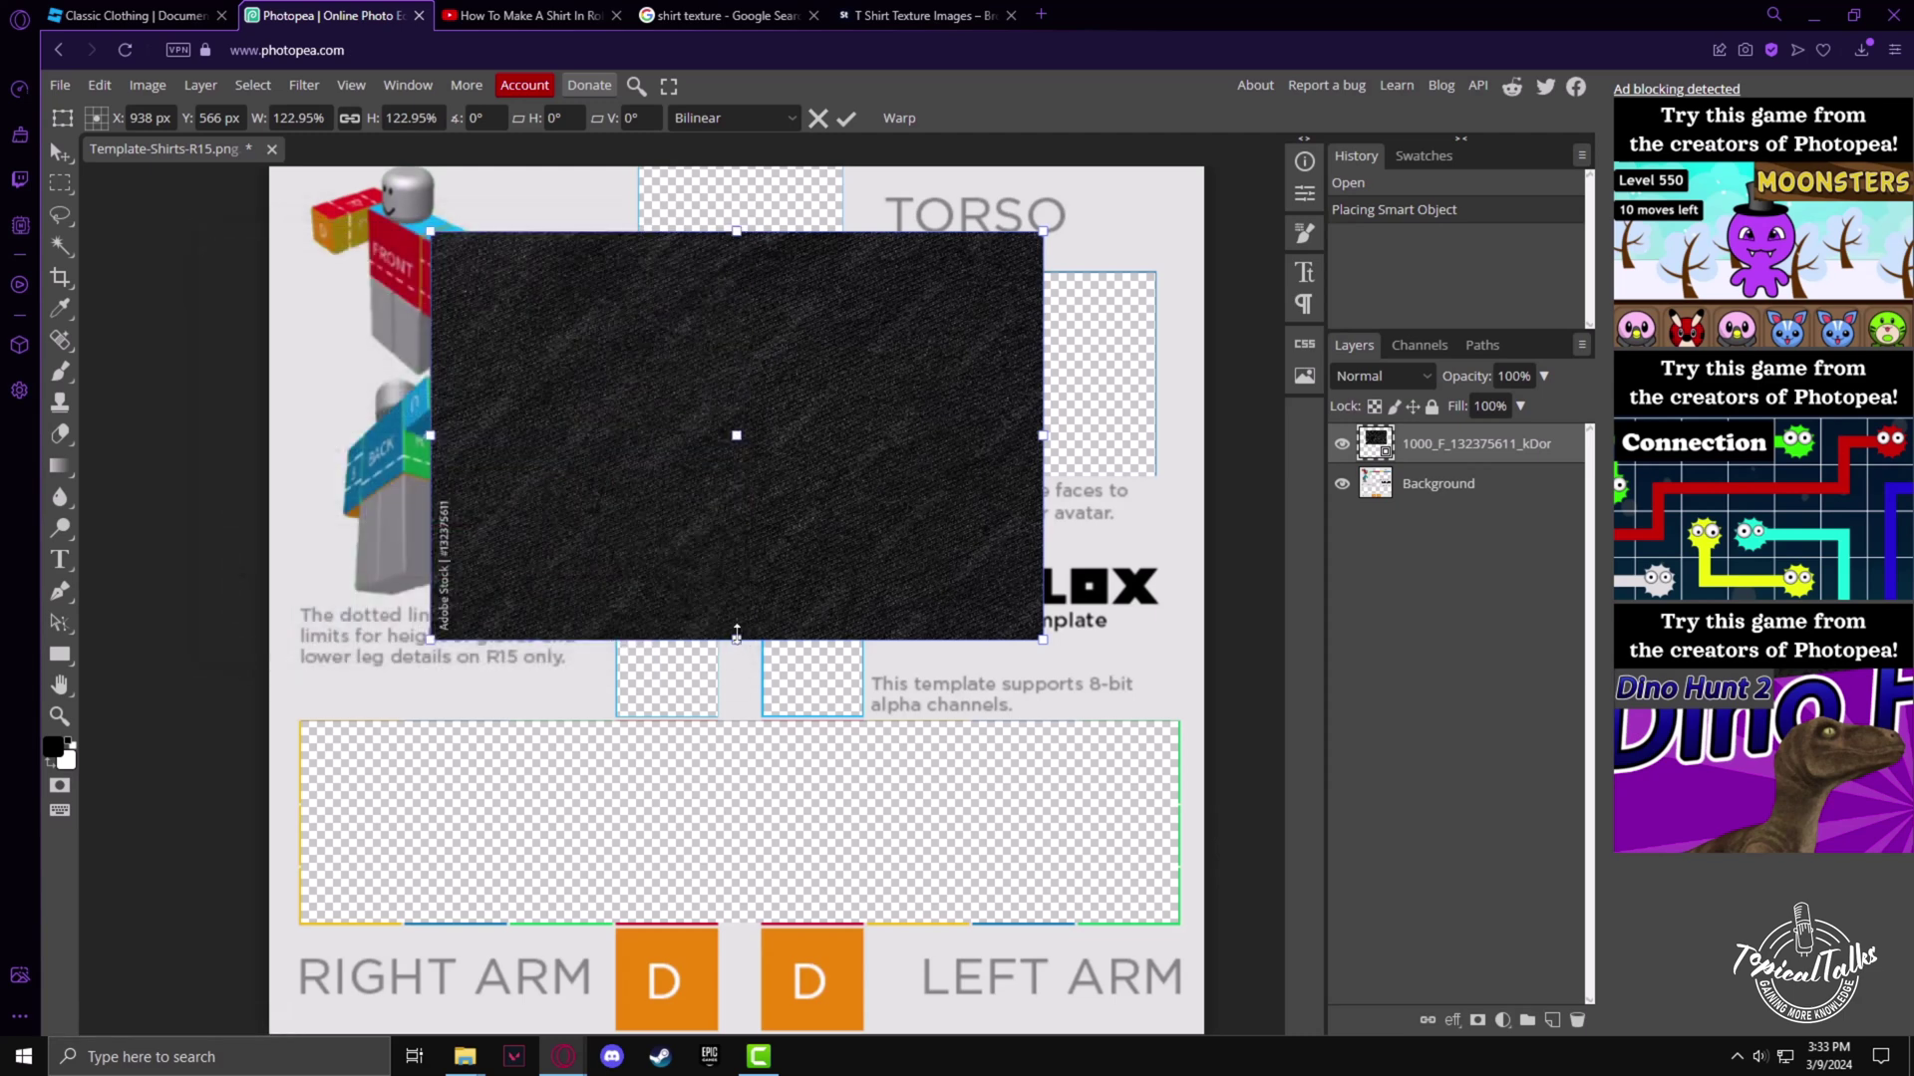
{"action": "mouse_move", "coordinate": [735, 635]}
{"action": "left_mouse_down"}
{"action": "mouse_move", "coordinate": [733, 904]}
{"action": "mouse_move", "coordinate": [777, 927]}
{"action": "left_mouse_up"}
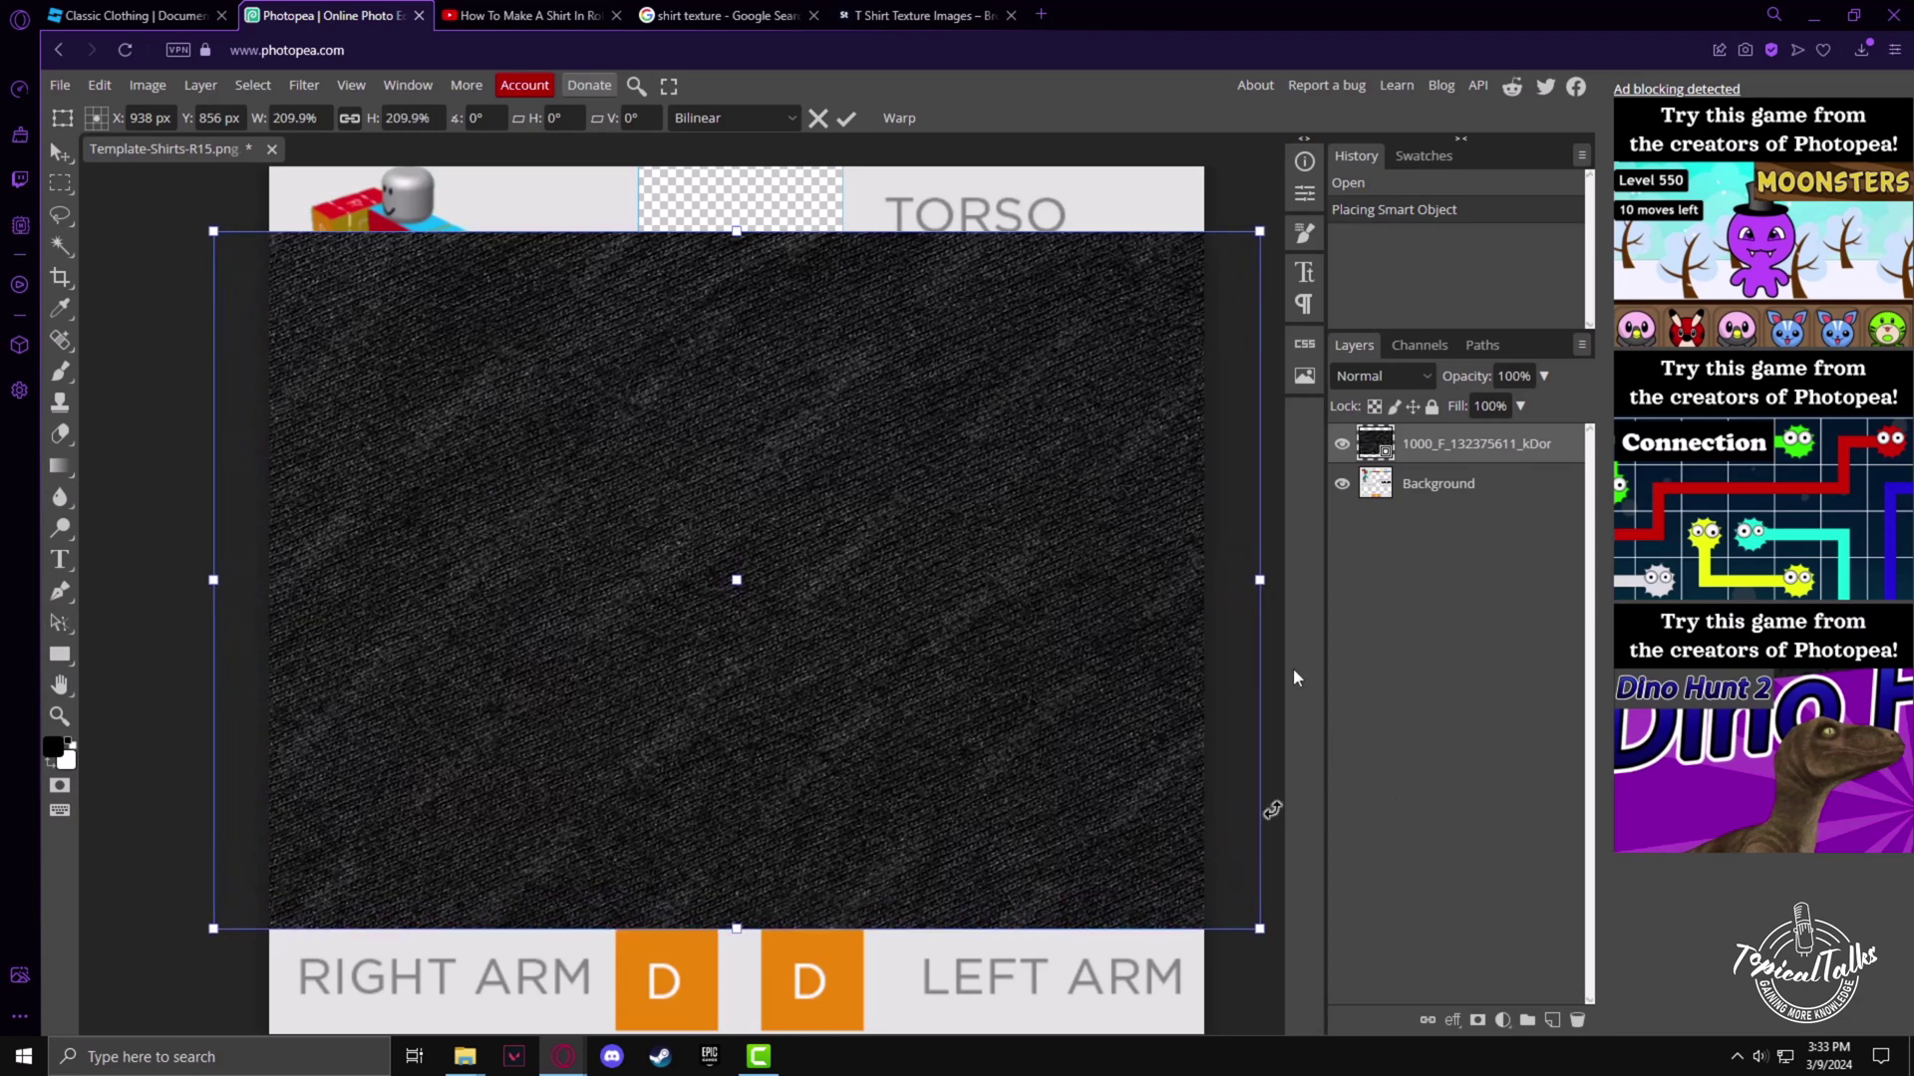
{"action": "key", "text": "shift+Down"}
{"action": "key", "text": "shift+Down"}
{"action": "key", "text": "shift+Down"}
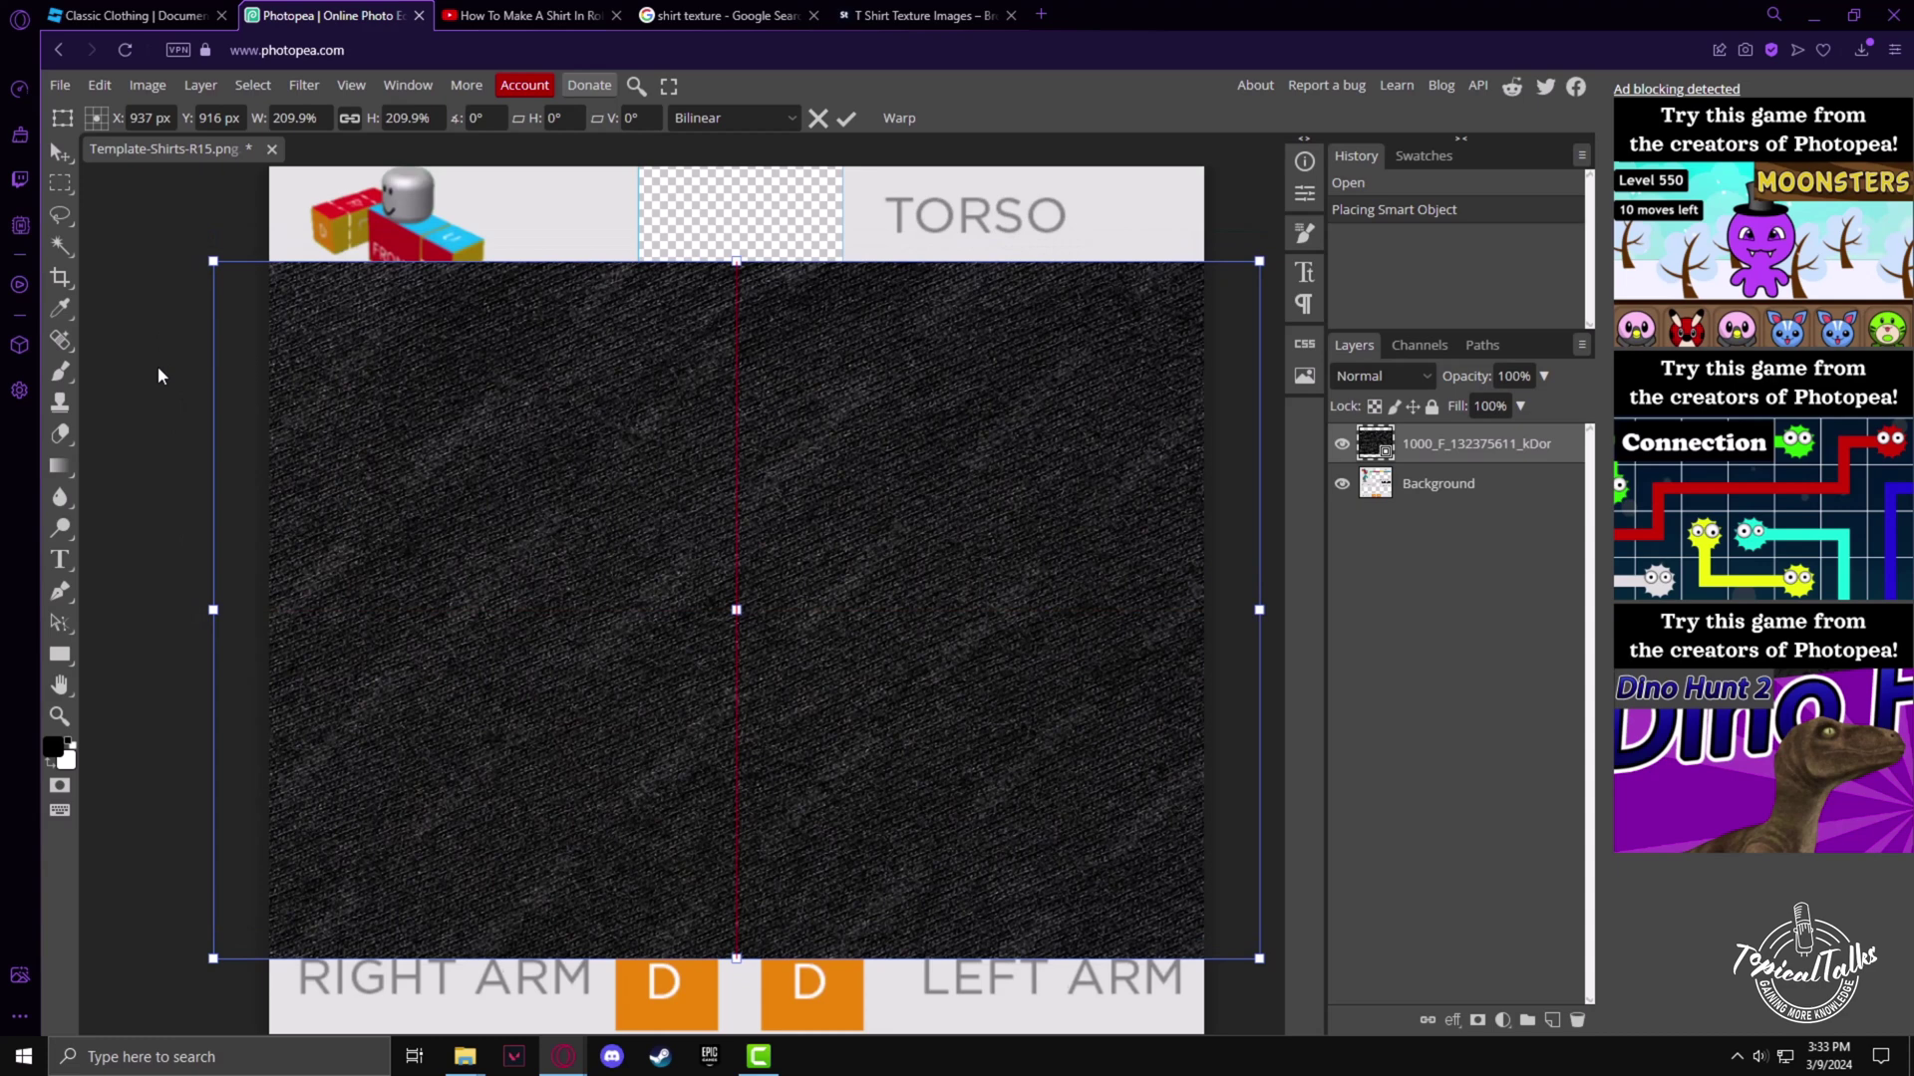
{"action": "left_click_drag", "start_coordinate": [159, 374], "coordinate": [170, 334]}
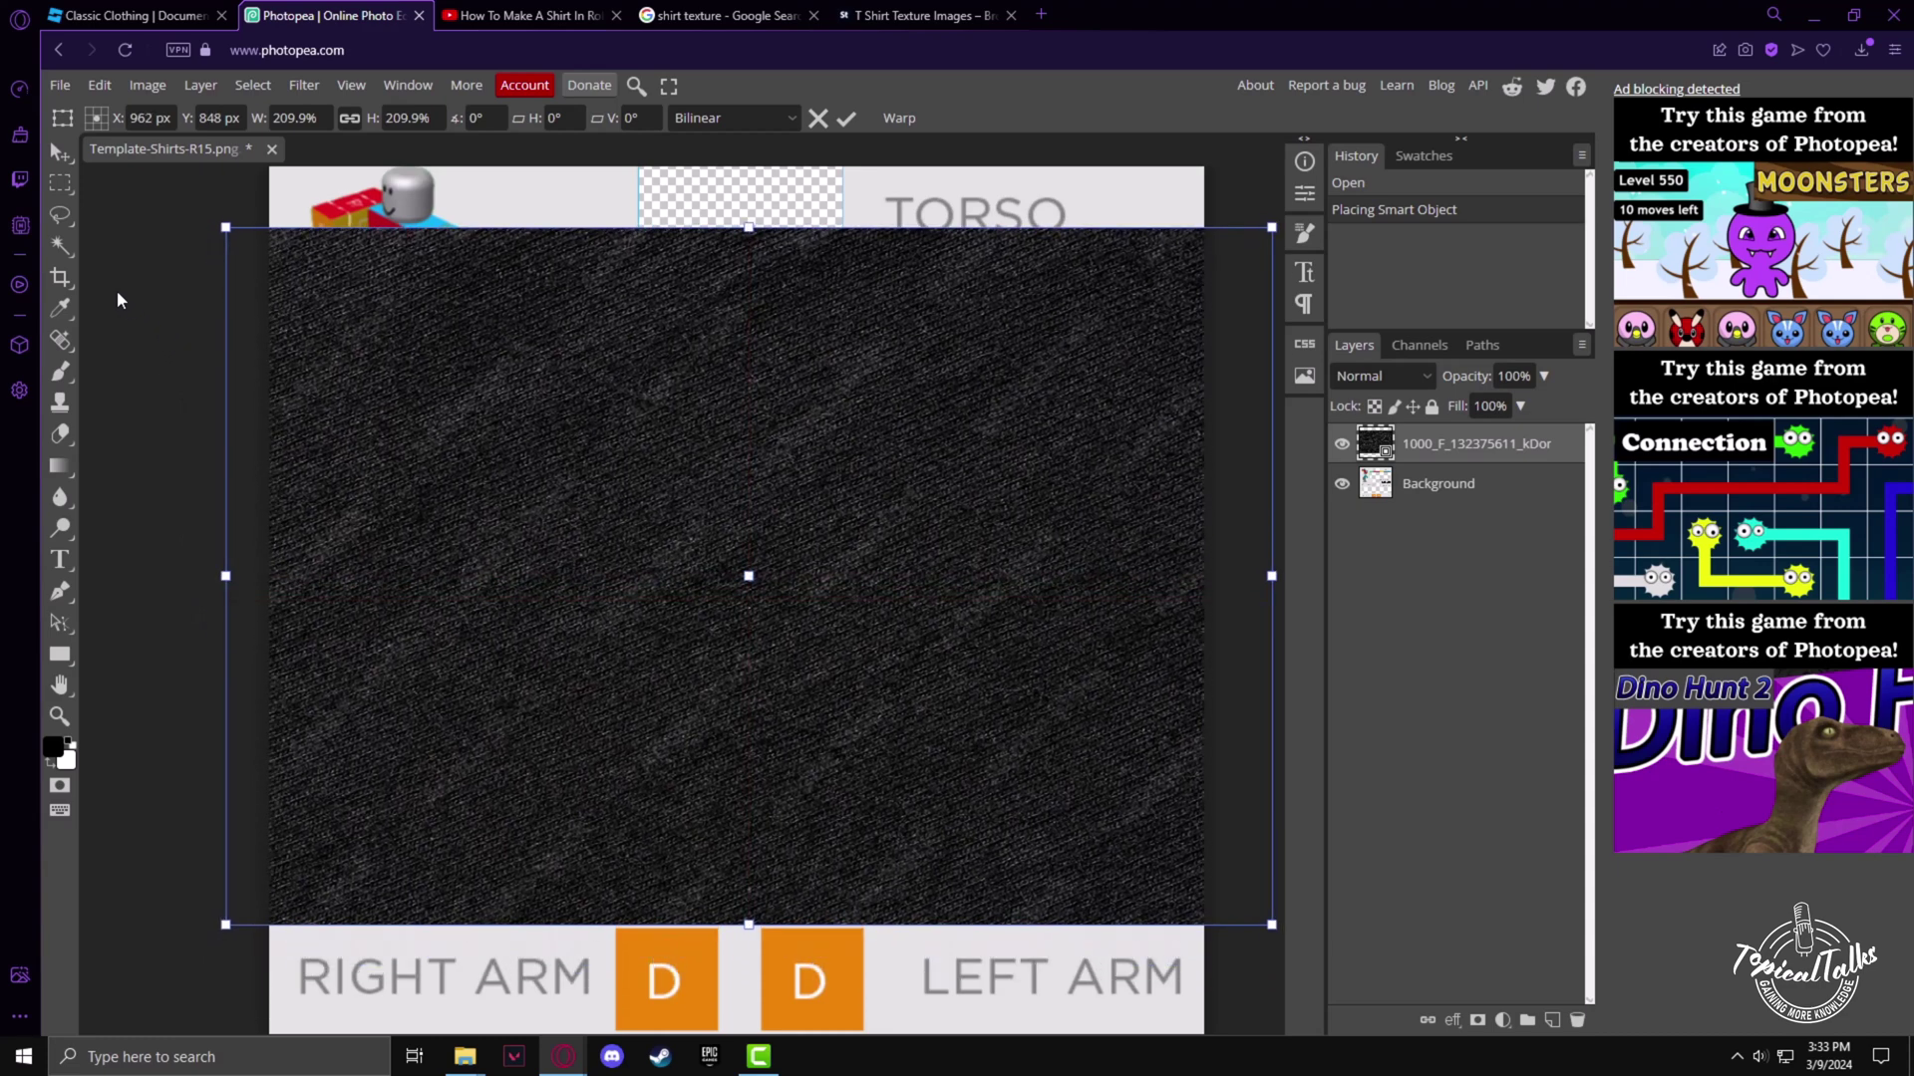
{"action": "scroll", "coordinate": [640, 266], "scroll_direction": "up", "scroll_amount": 1}
{"action": "left_click_drag", "start_coordinate": [744, 274], "coordinate": [744, 182]}
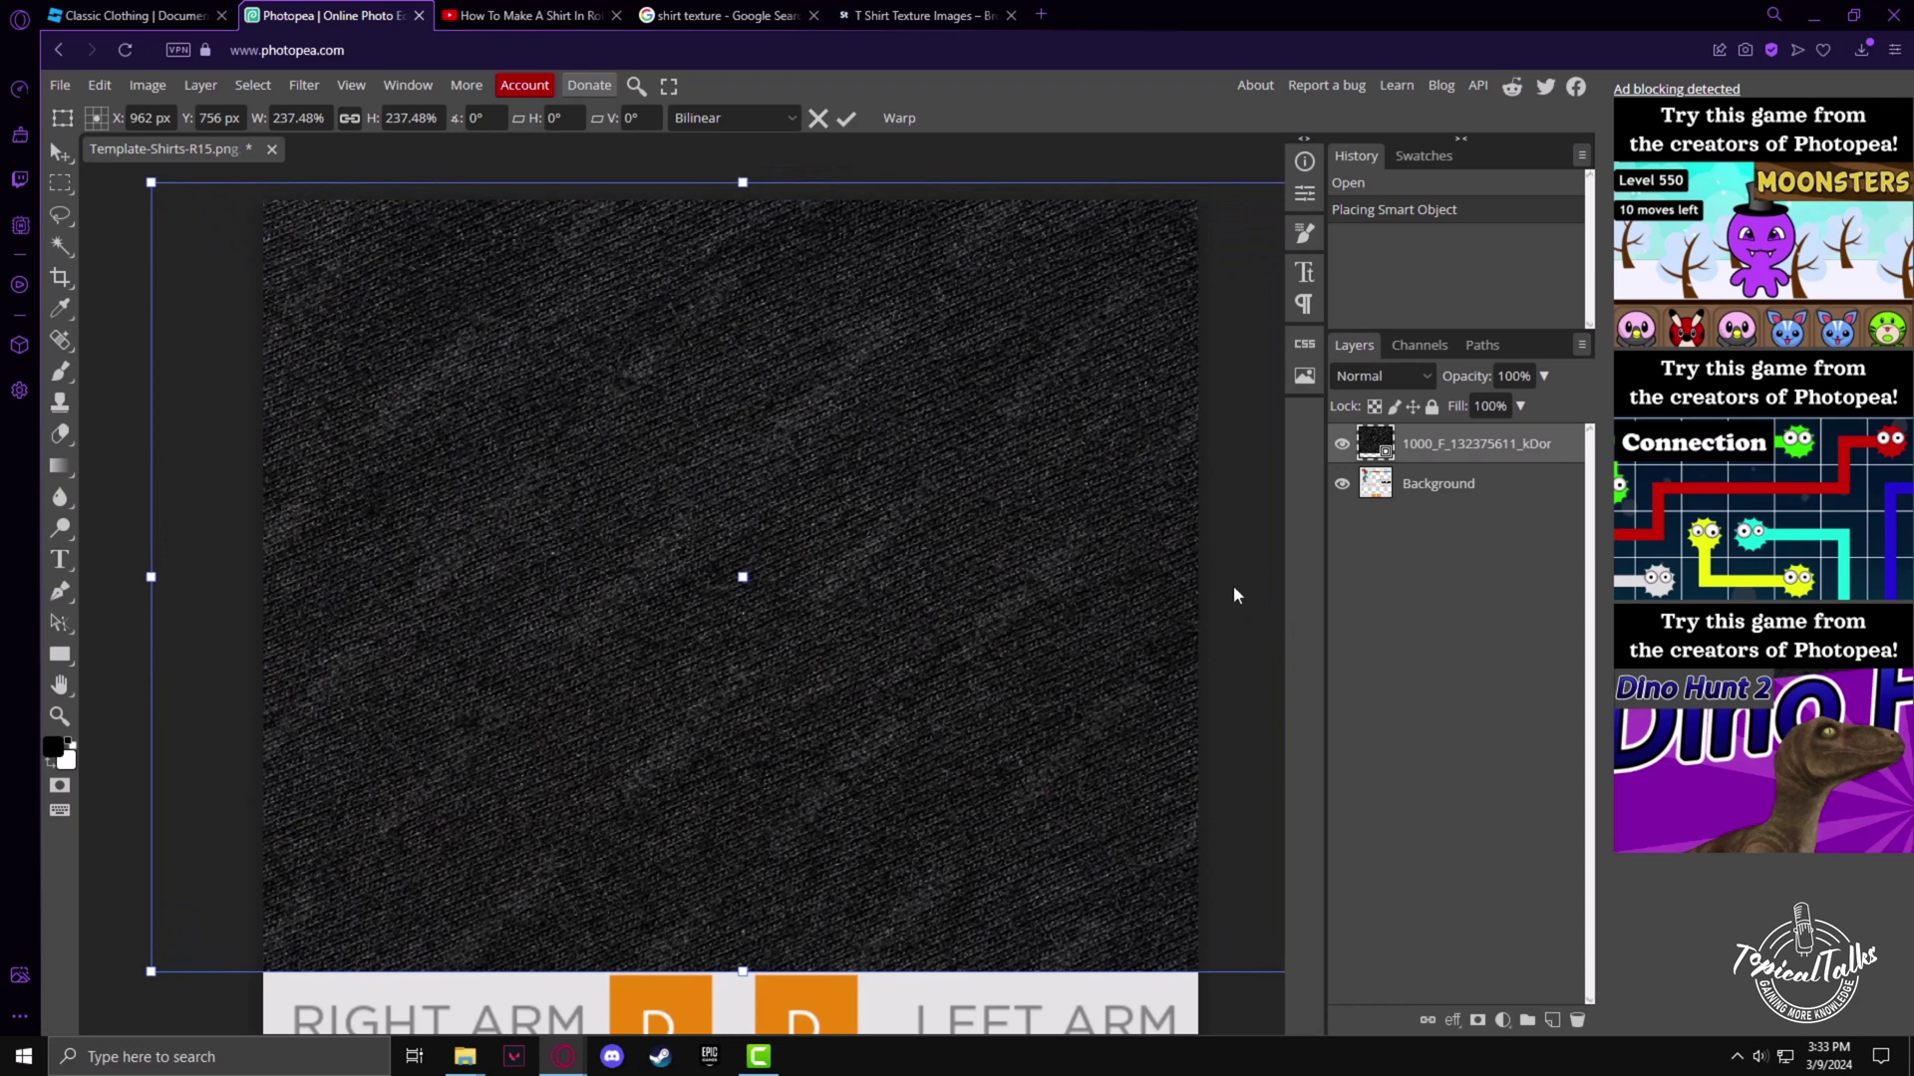
{"action": "mouse_move", "coordinate": [1235, 594]}
{"action": "left_mouse_down"}
{"action": "mouse_move", "coordinate": [1208, 518]}
{"action": "mouse_move", "coordinate": [1219, 474]}
{"action": "left_mouse_up"}
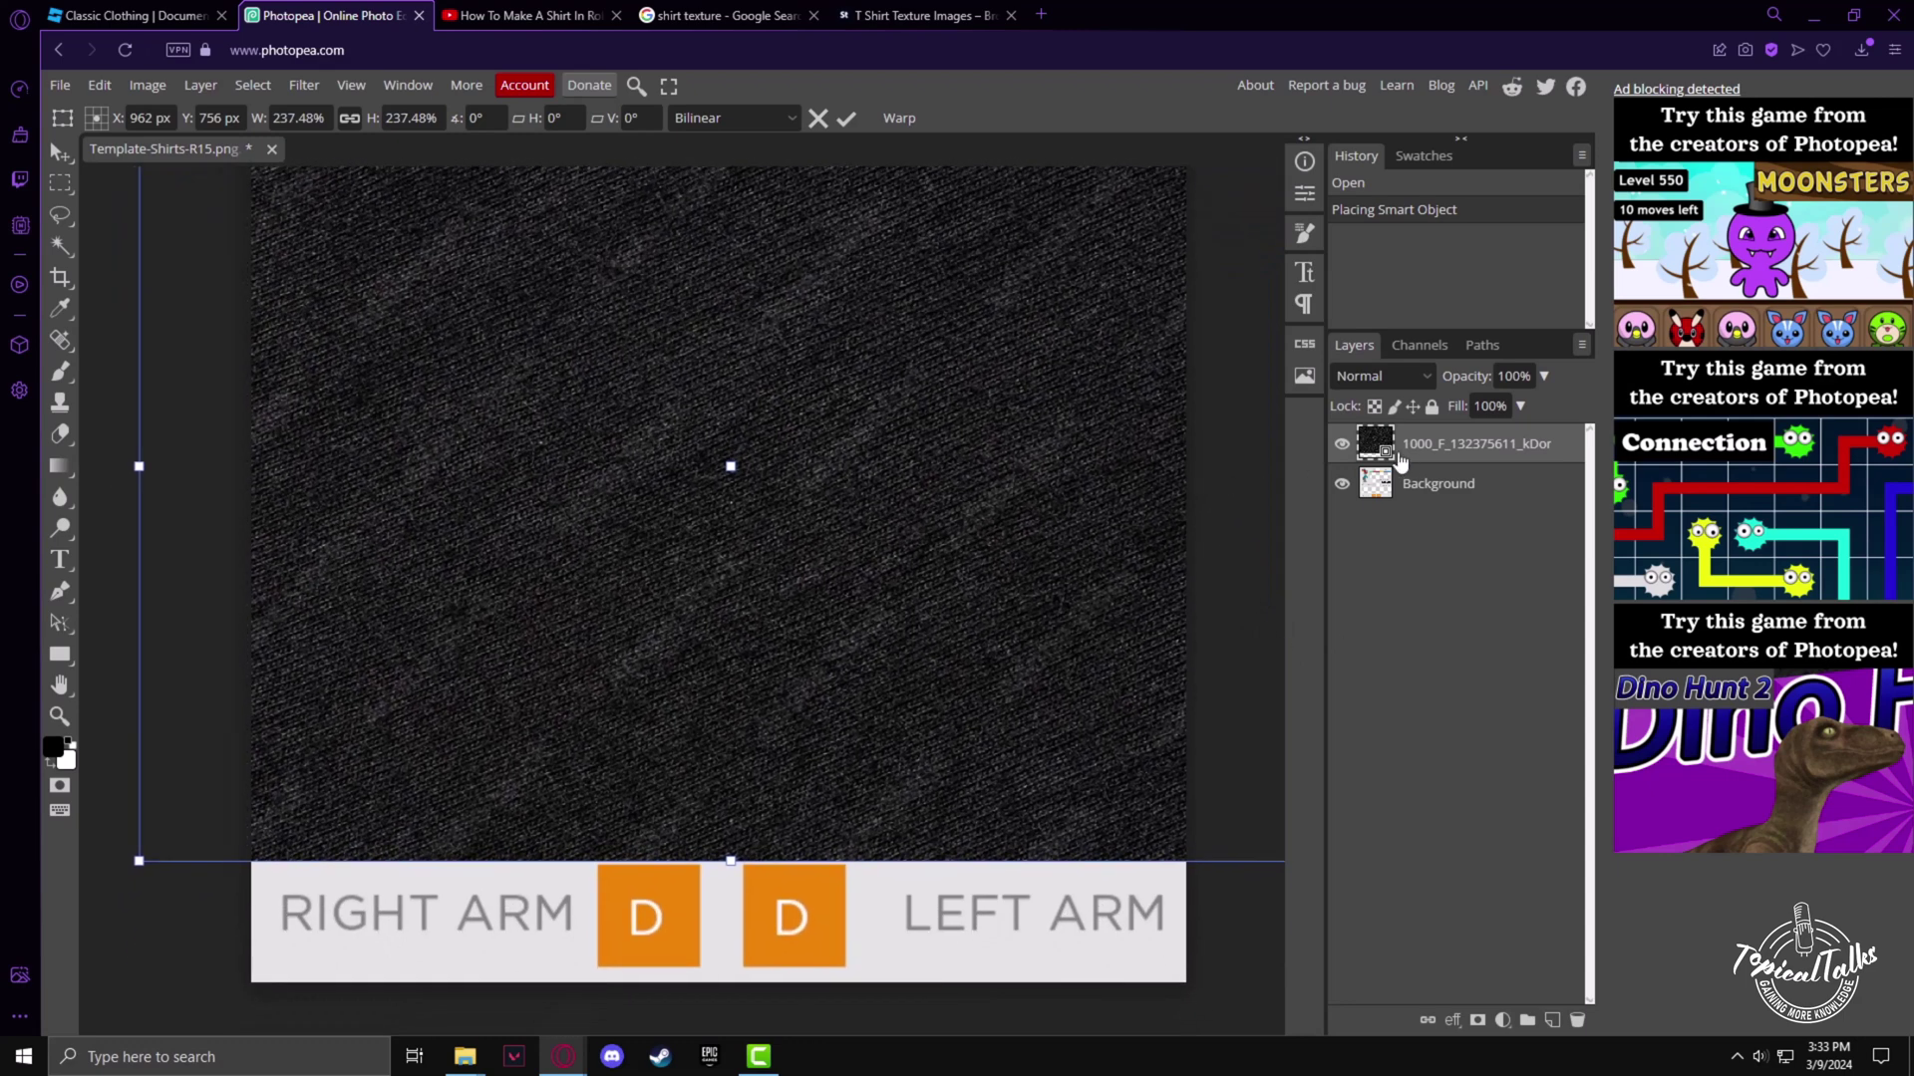
Move the fabric texture layer below the Background layer in Layers.
{"action": "left_click_drag", "start_coordinate": [1390, 445], "coordinate": [1390, 503]}
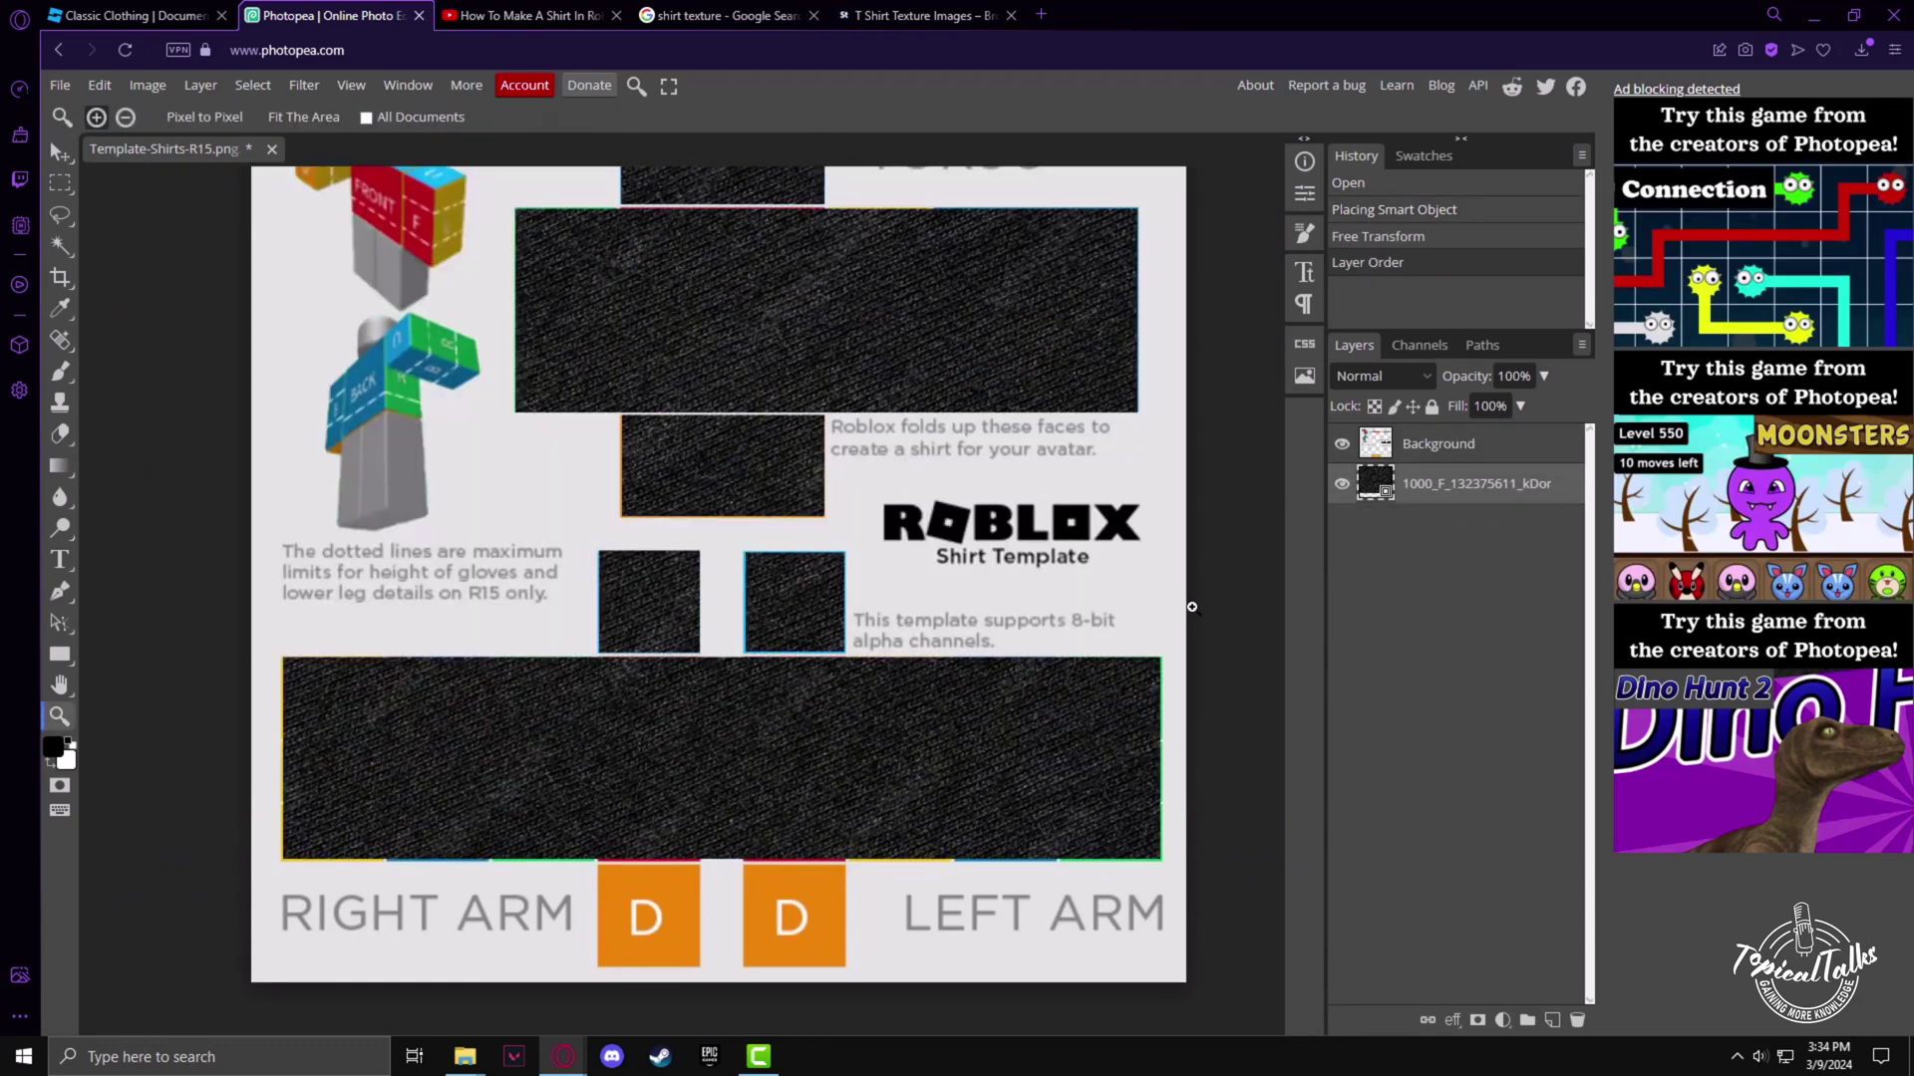
{"action": "scroll", "coordinate": [1223, 591], "scroll_direction": "up", "scroll_amount": 2}
{"action": "scroll", "coordinate": [1223, 583], "scroll_direction": "down", "scroll_amount": 2}
{"action": "scroll", "coordinate": [1222, 582], "scroll_direction": "up", "scroll_amount": 1}
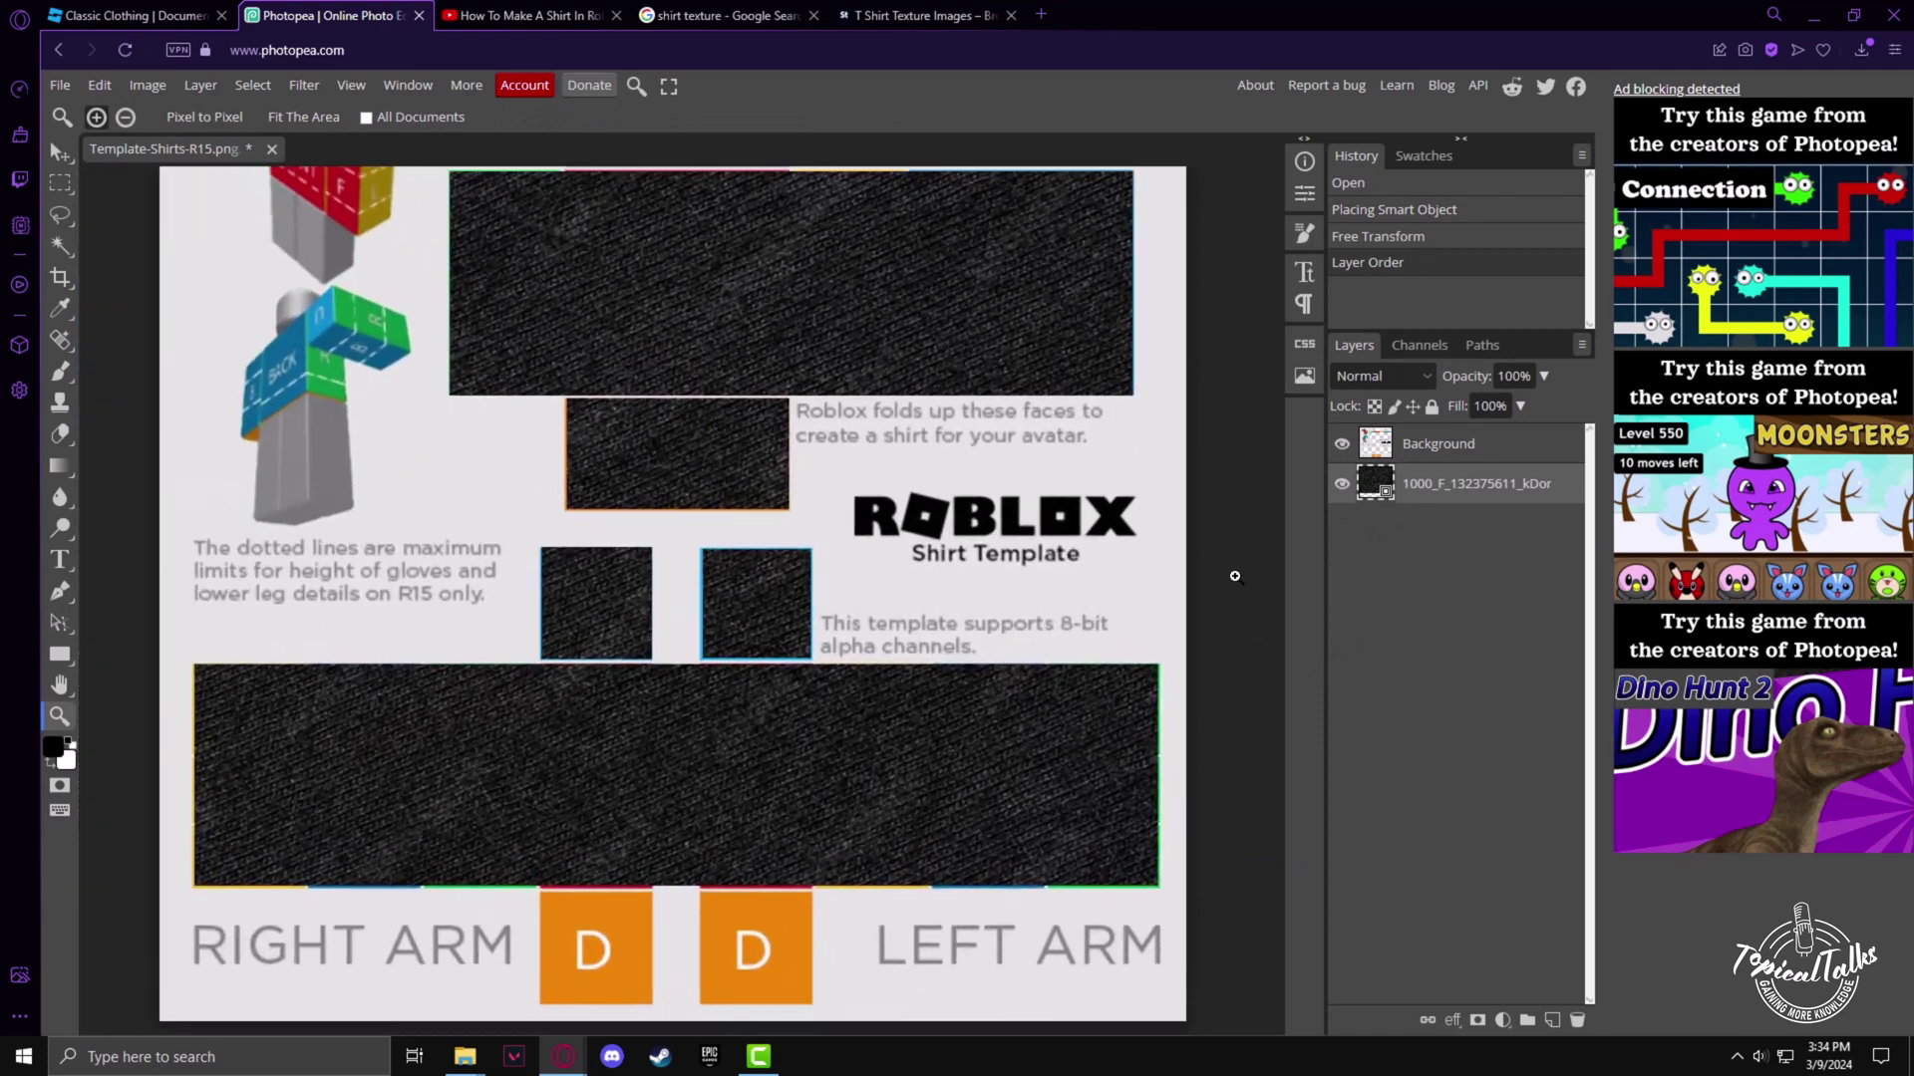
{"action": "scroll", "coordinate": [1235, 569], "scroll_direction": "up", "scroll_amount": 1}
{"action": "scroll", "coordinate": [1231, 568], "scroll_direction": "down", "scroll_amount": 1}
{"action": "scroll", "coordinate": [1248, 491], "scroll_direction": "up", "scroll_amount": 1}
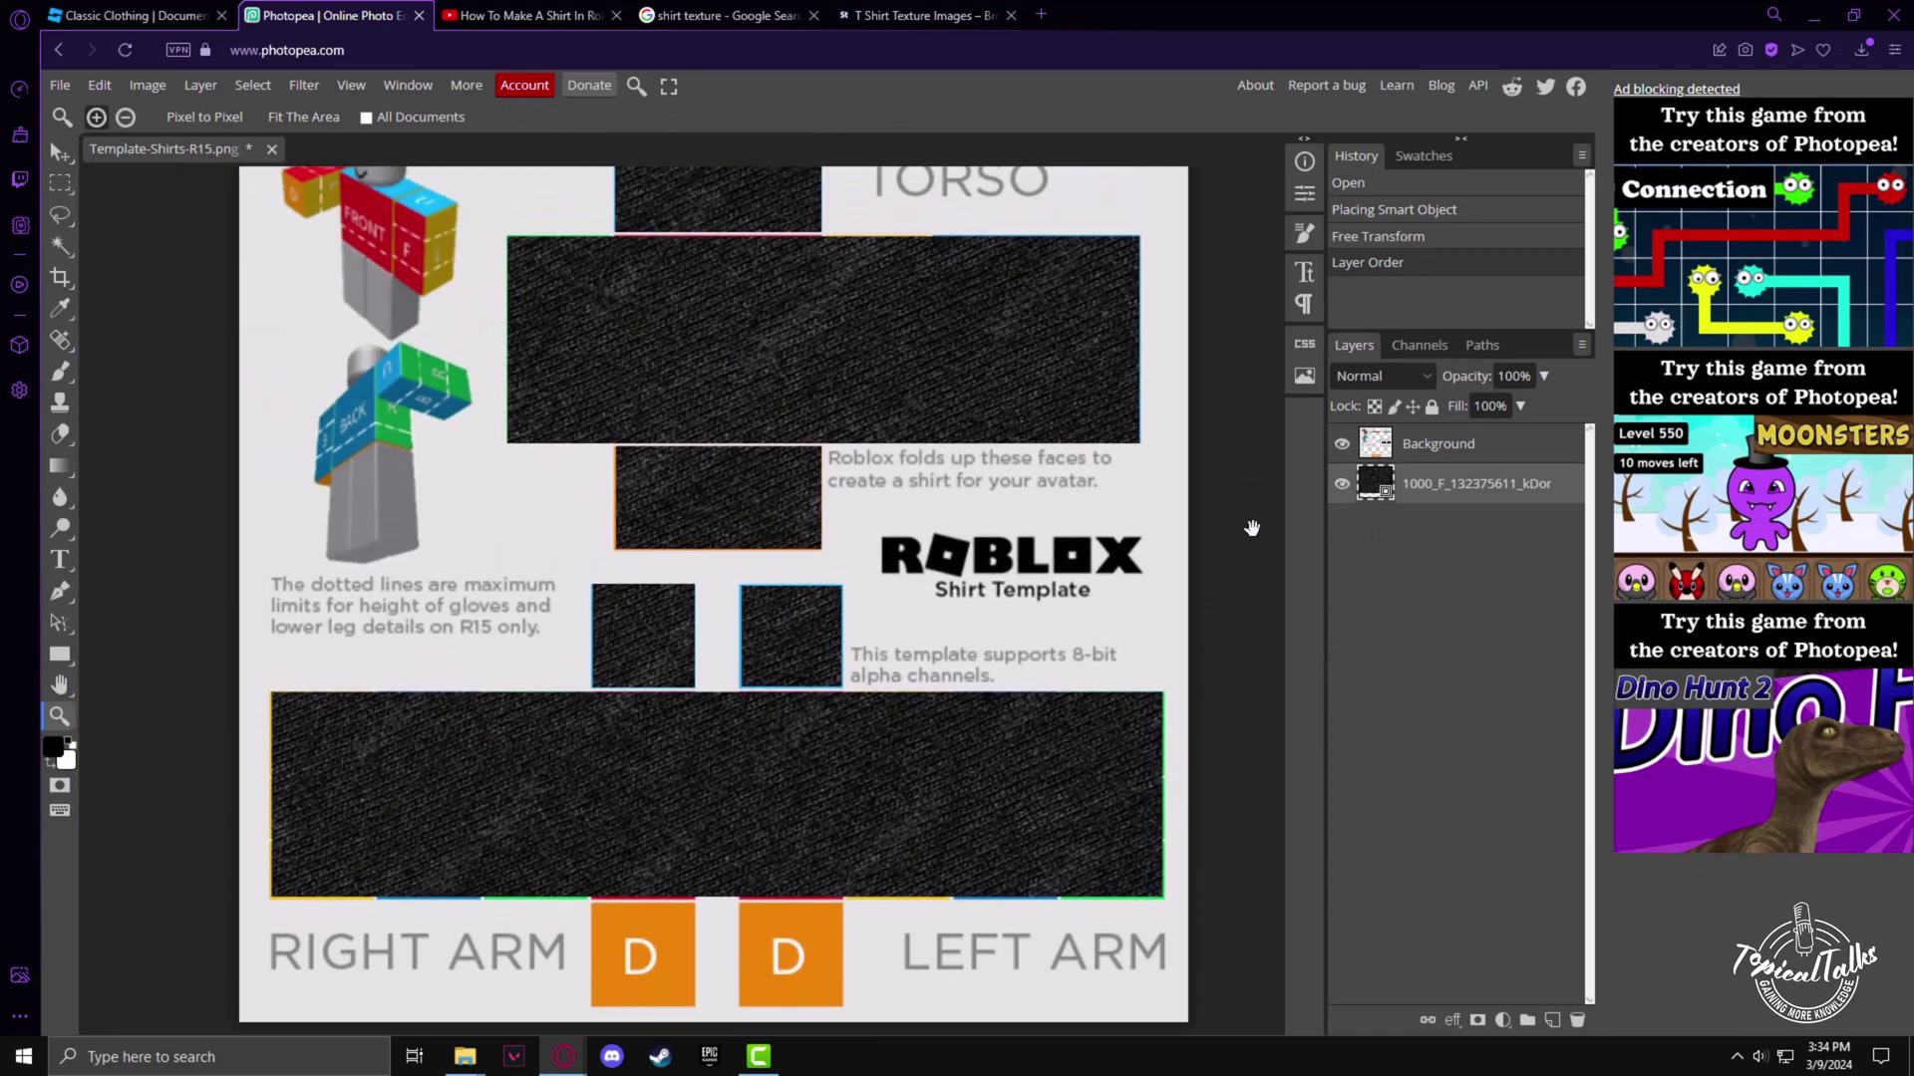
{"action": "scroll", "coordinate": [1248, 525], "scroll_direction": "up", "scroll_amount": 2}
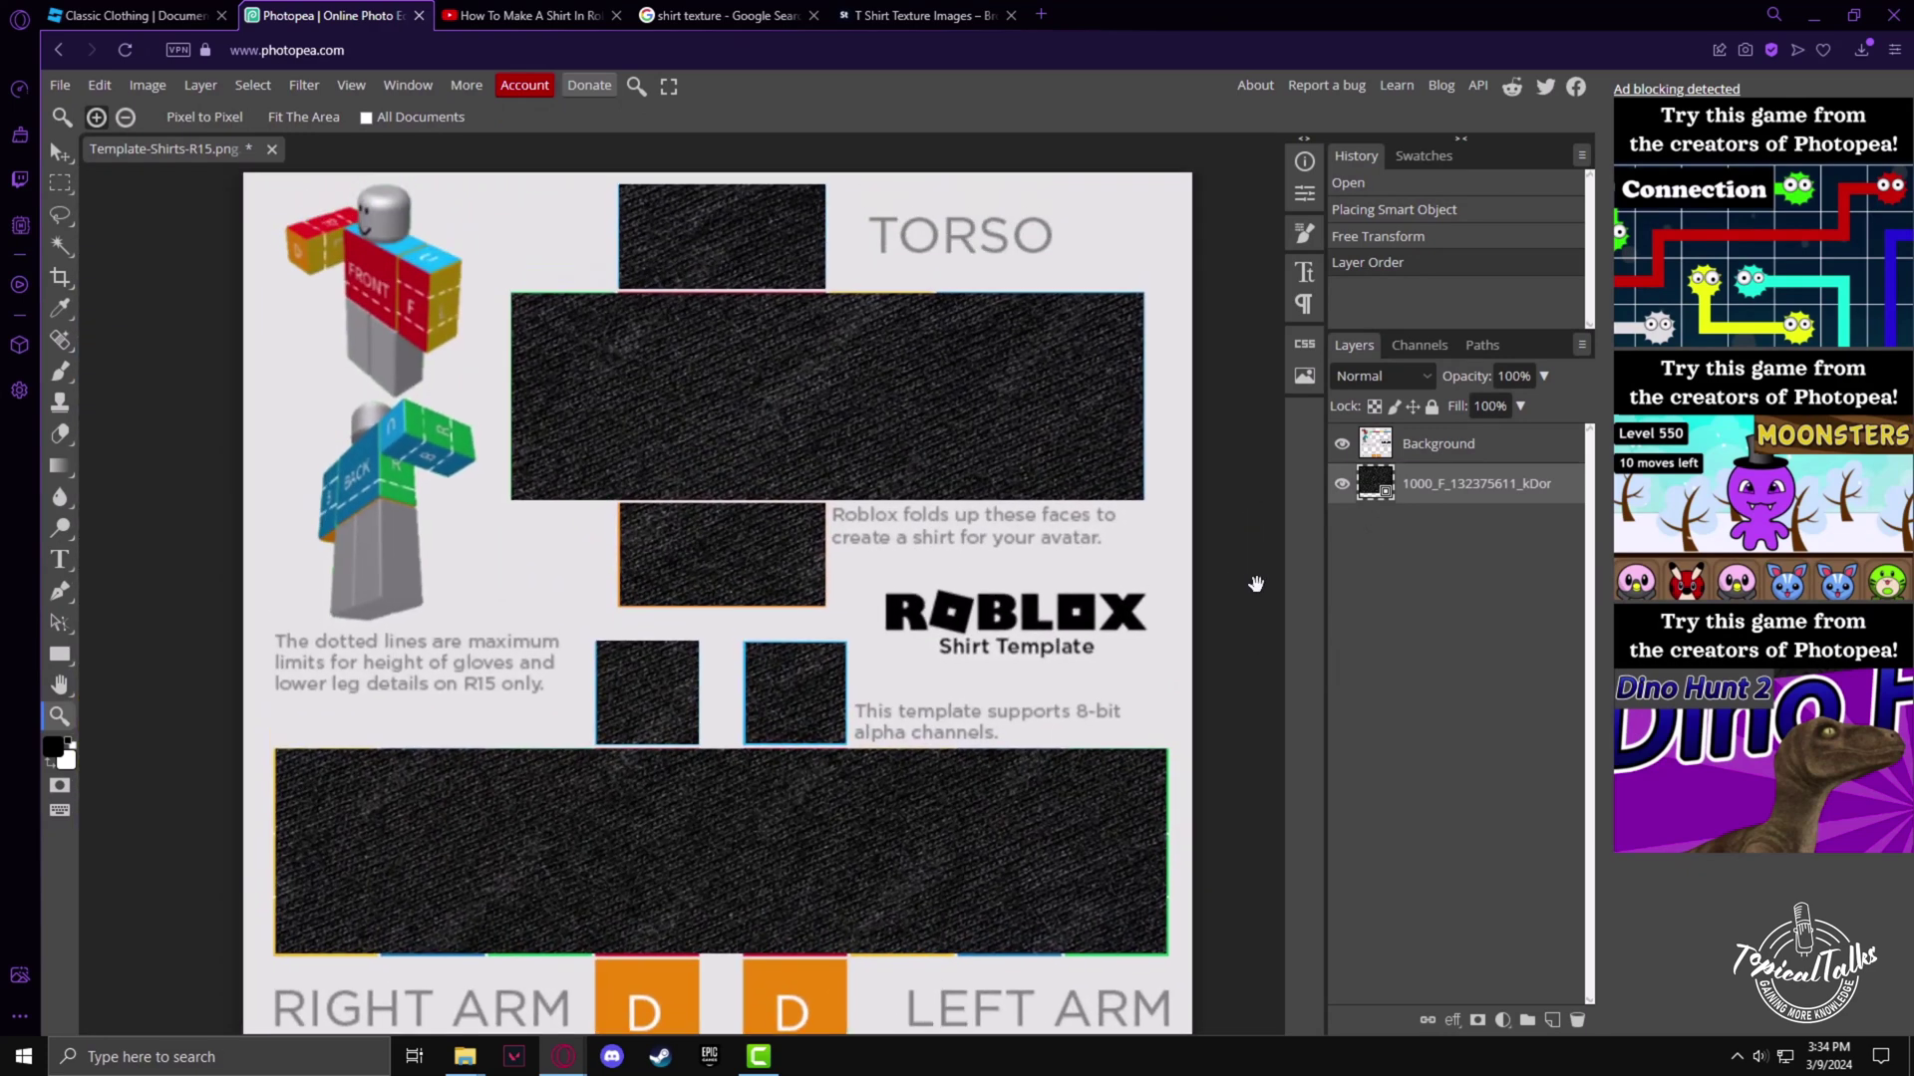
Open the channel logo image and place it into the shirt document.
{"action": "left_click", "coordinate": [60, 86]}
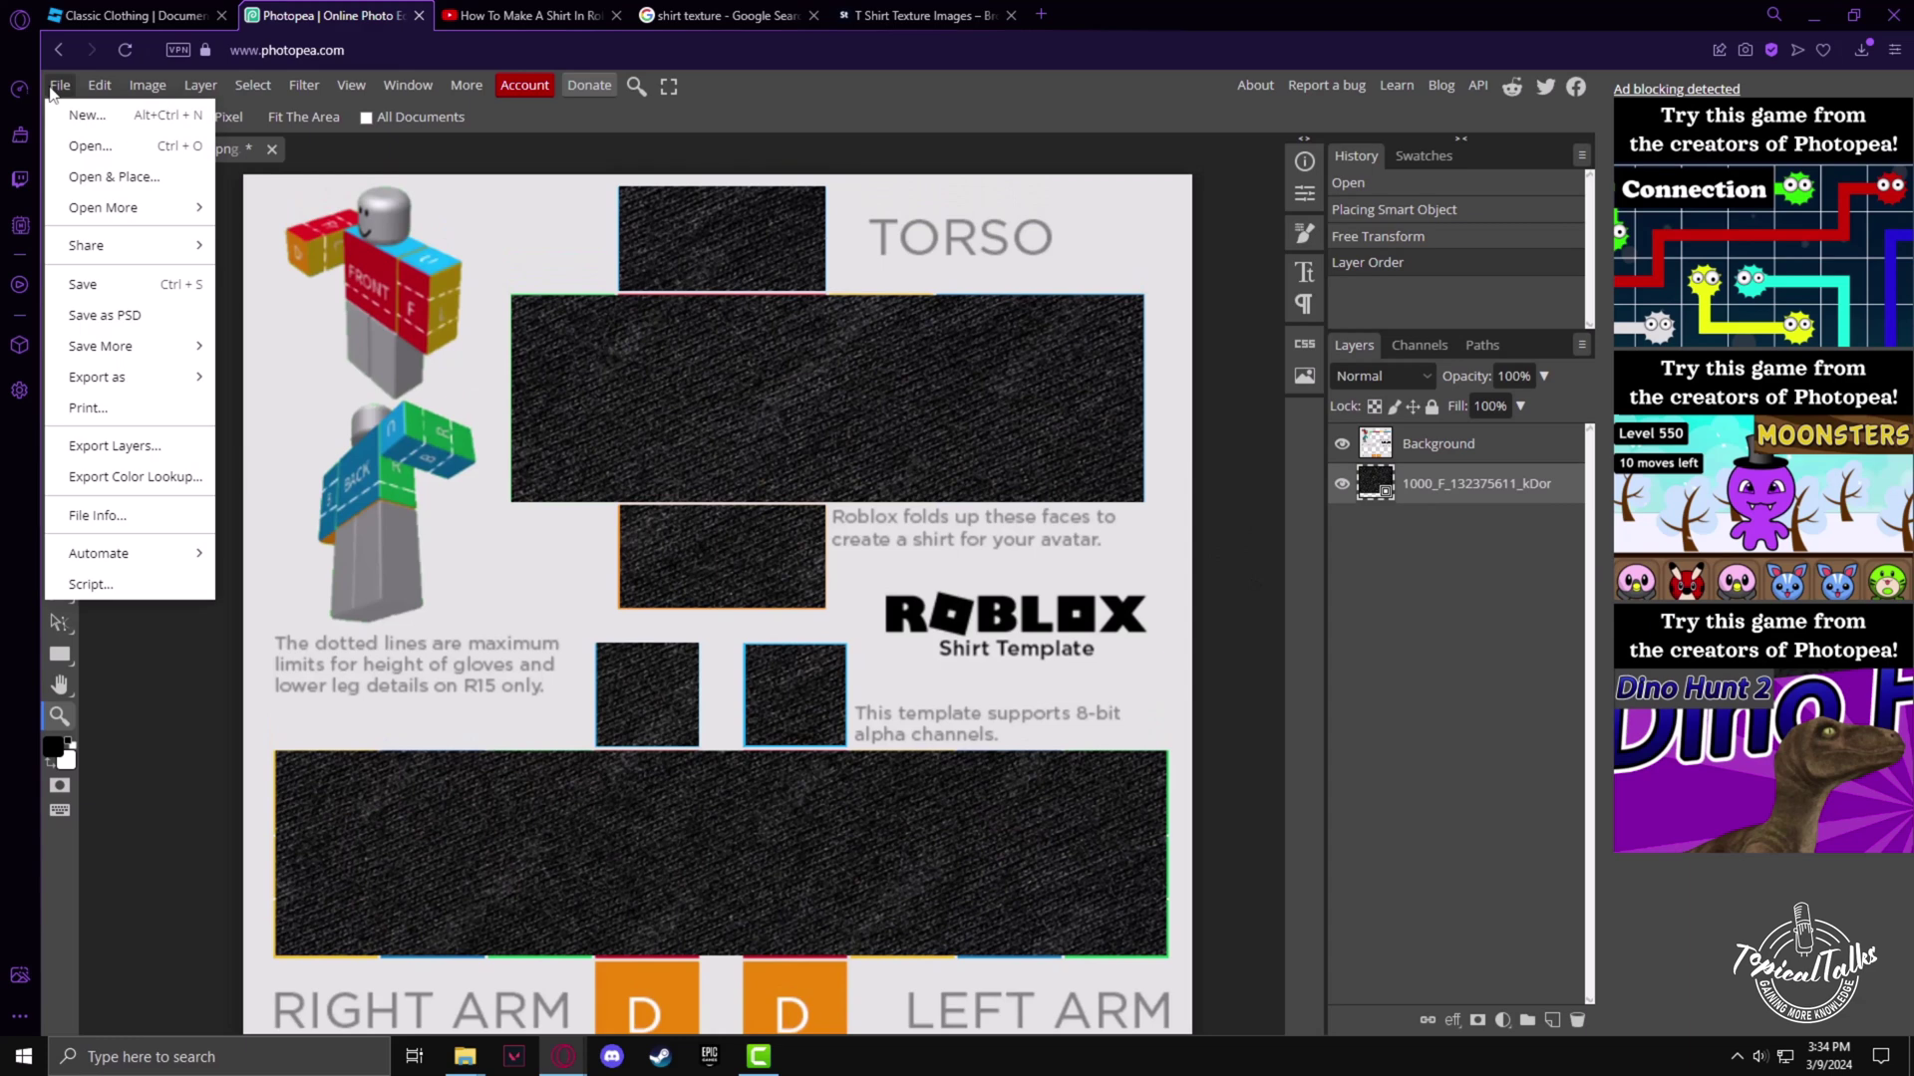
{"action": "left_click", "coordinate": [103, 185]}
{"action": "left_click", "coordinate": [991, 215]}
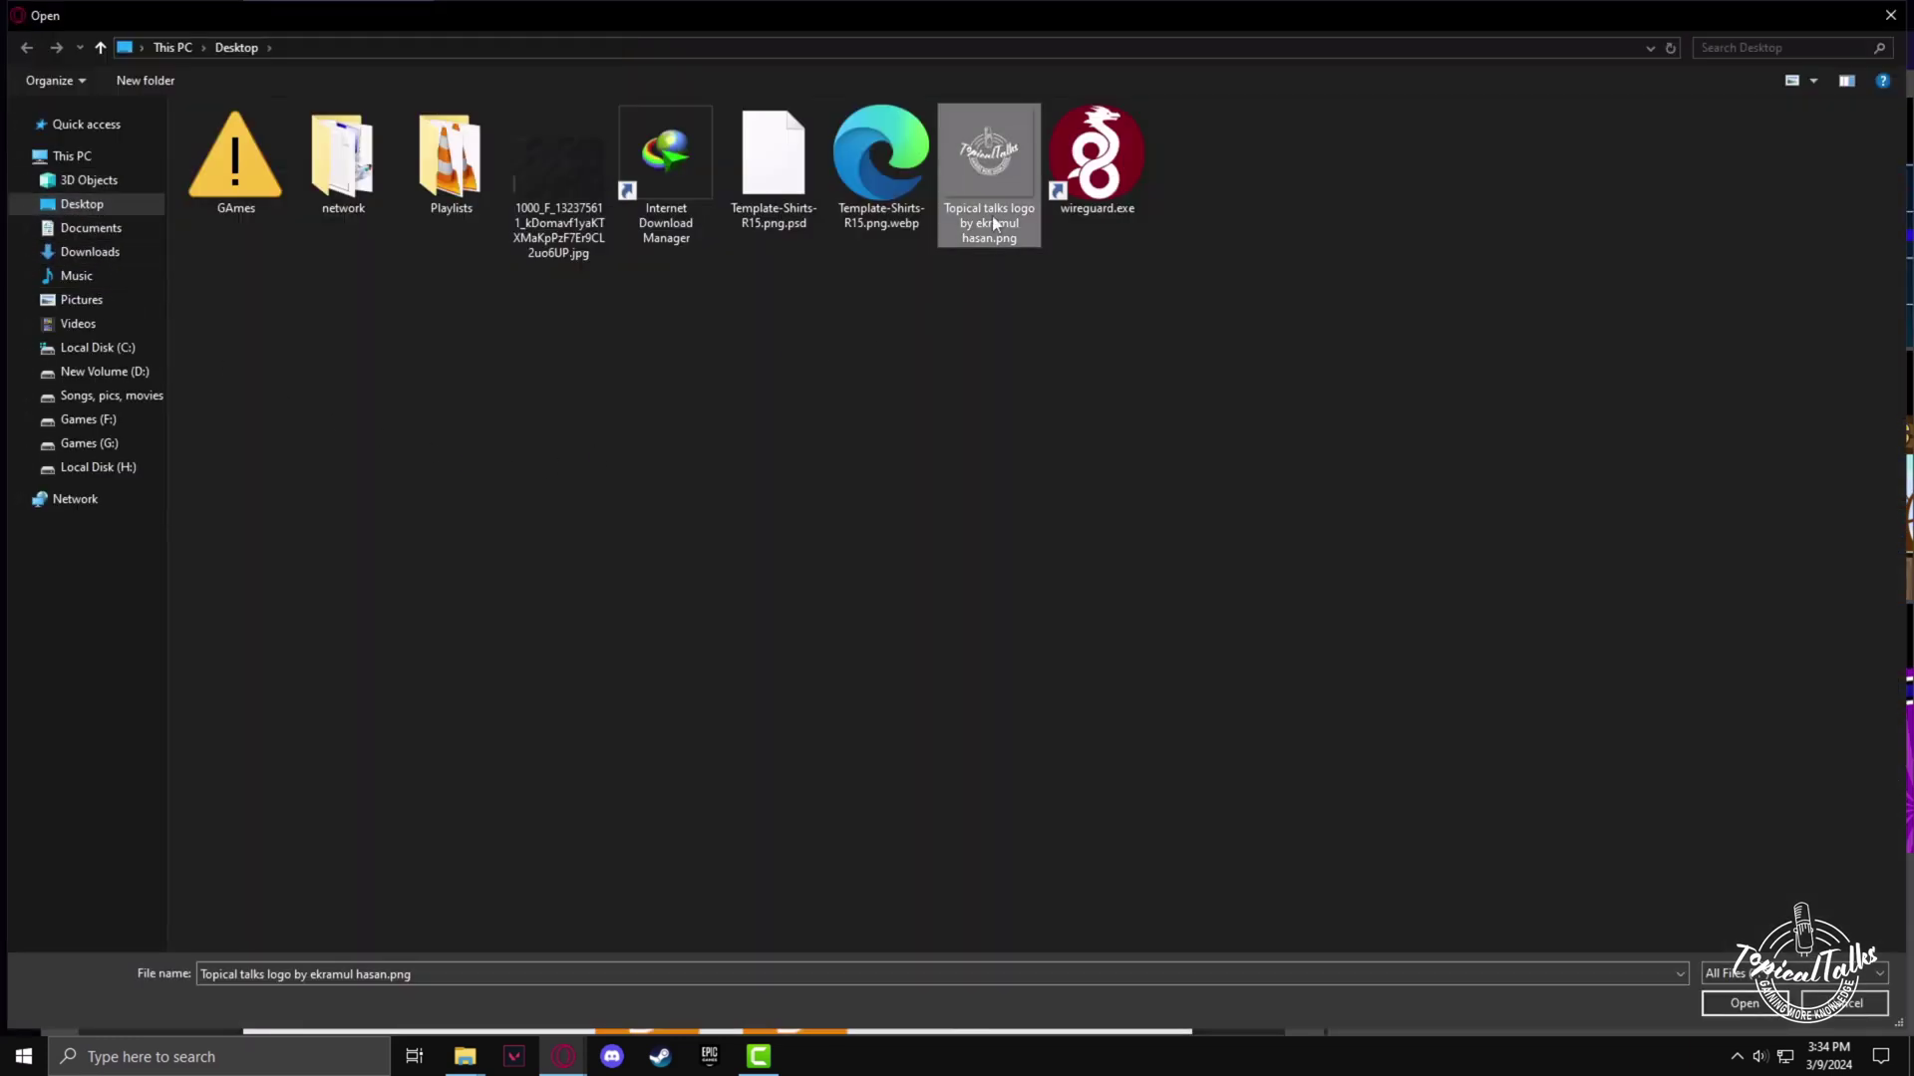
{"action": "left_click", "coordinate": [1744, 1002]}
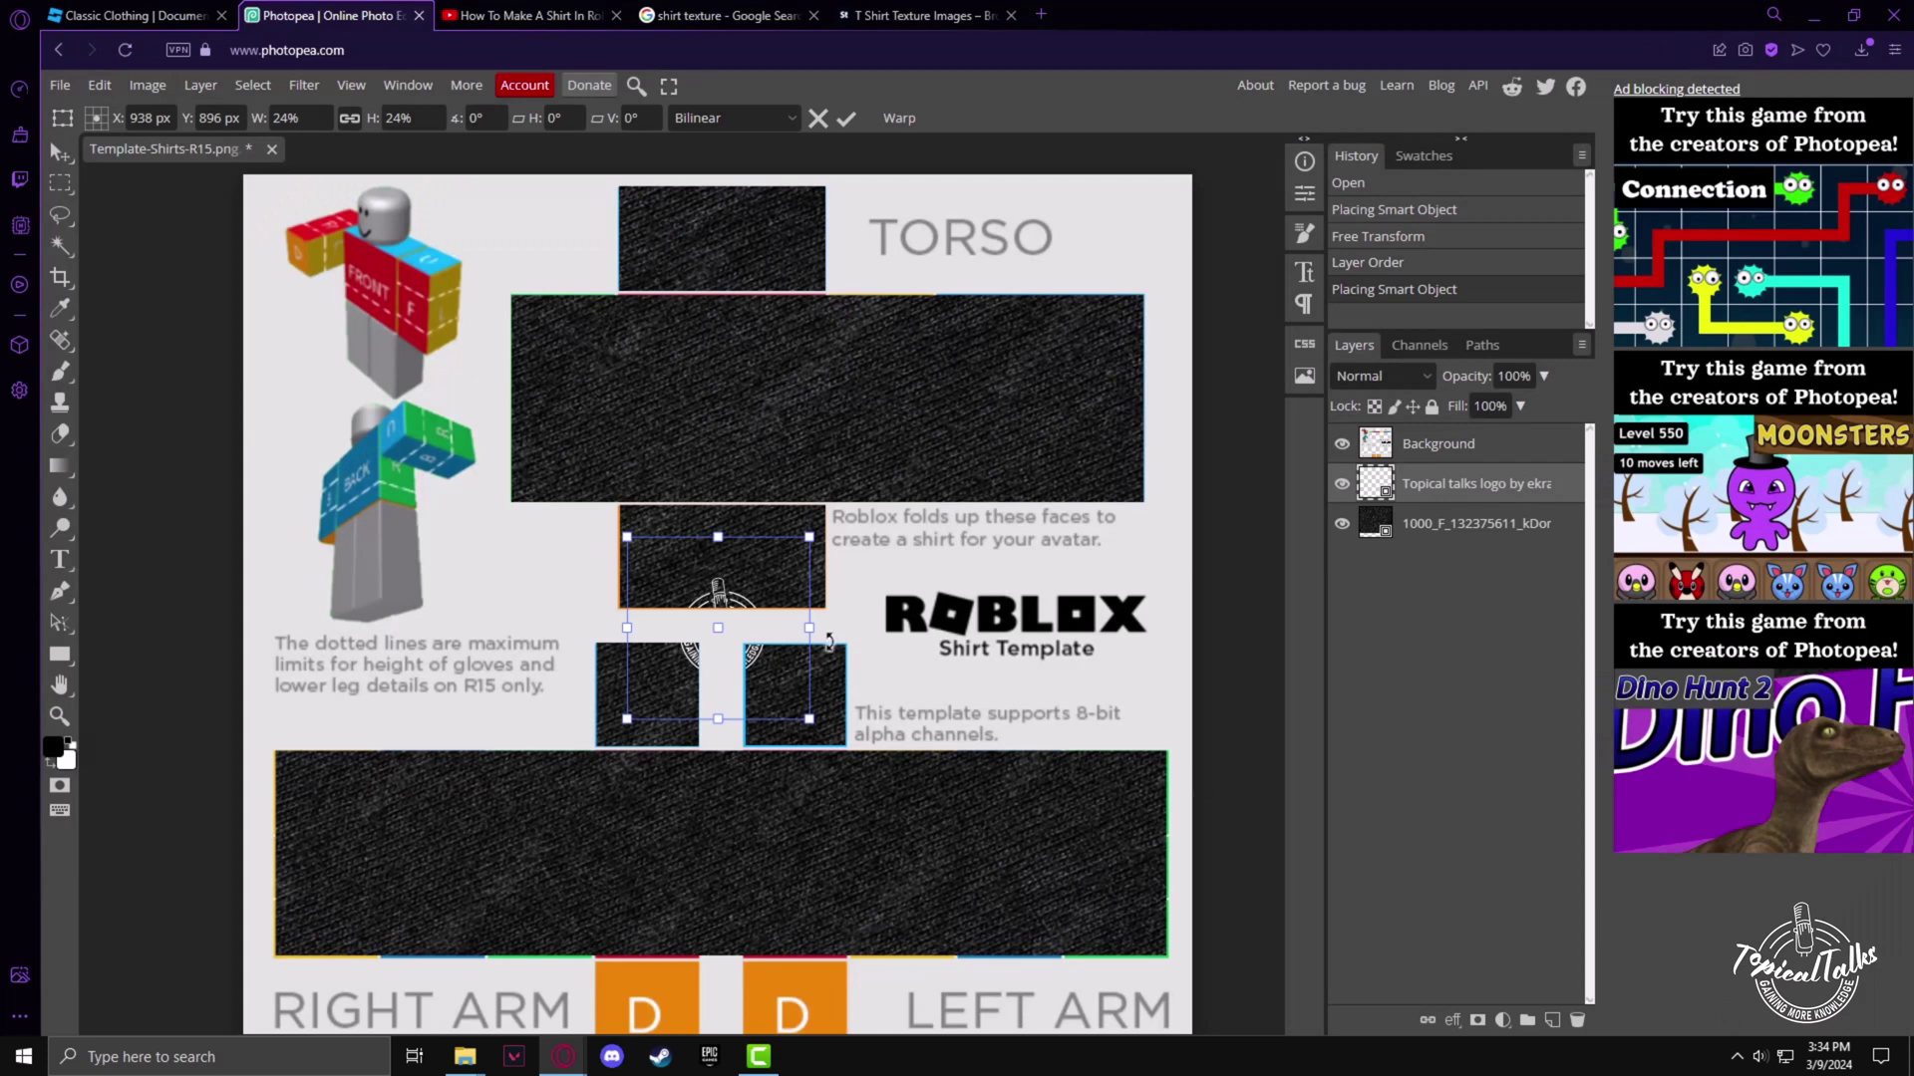
Move the logo onto the torso front centre, resize it slightly and nudge it lower.
{"action": "left_click_drag", "start_coordinate": [721, 595], "coordinate": [731, 393]}
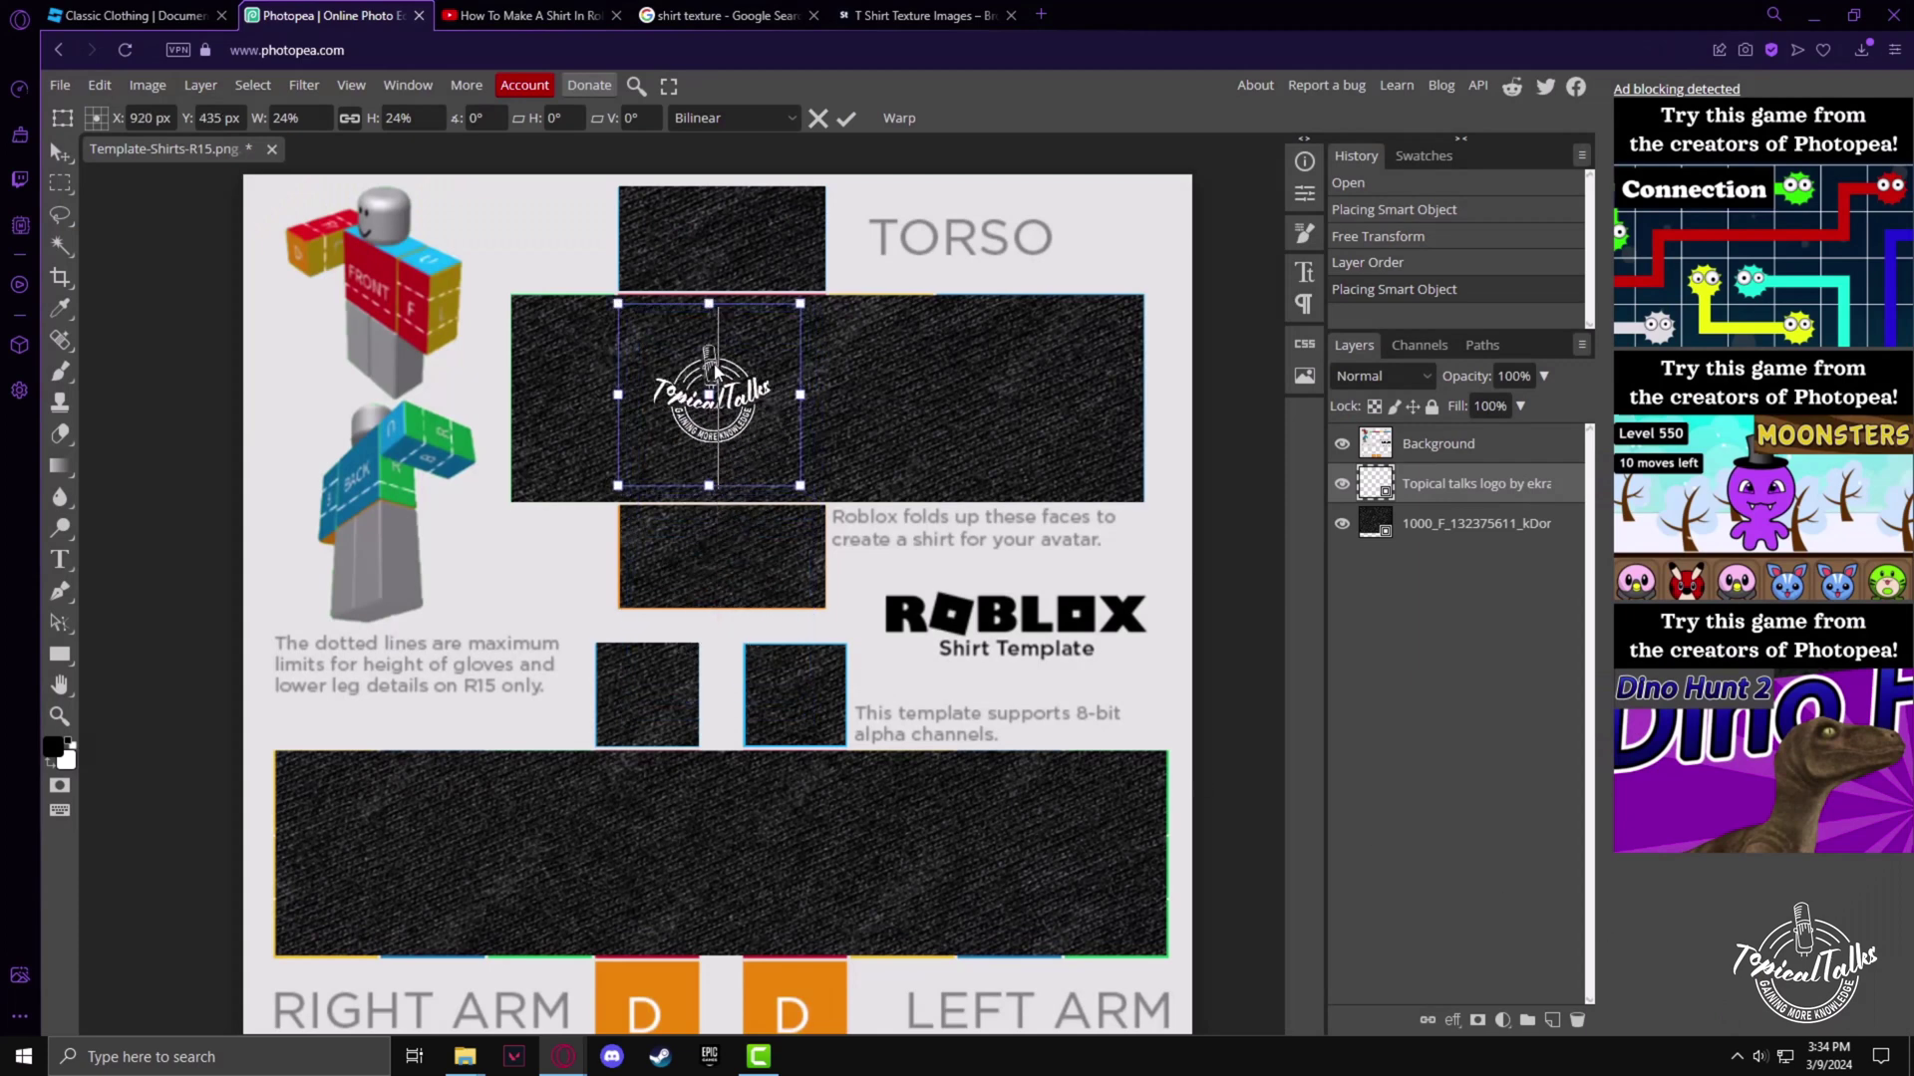
{"action": "left_click_drag", "start_coordinate": [712, 365], "coordinate": [712, 364]}
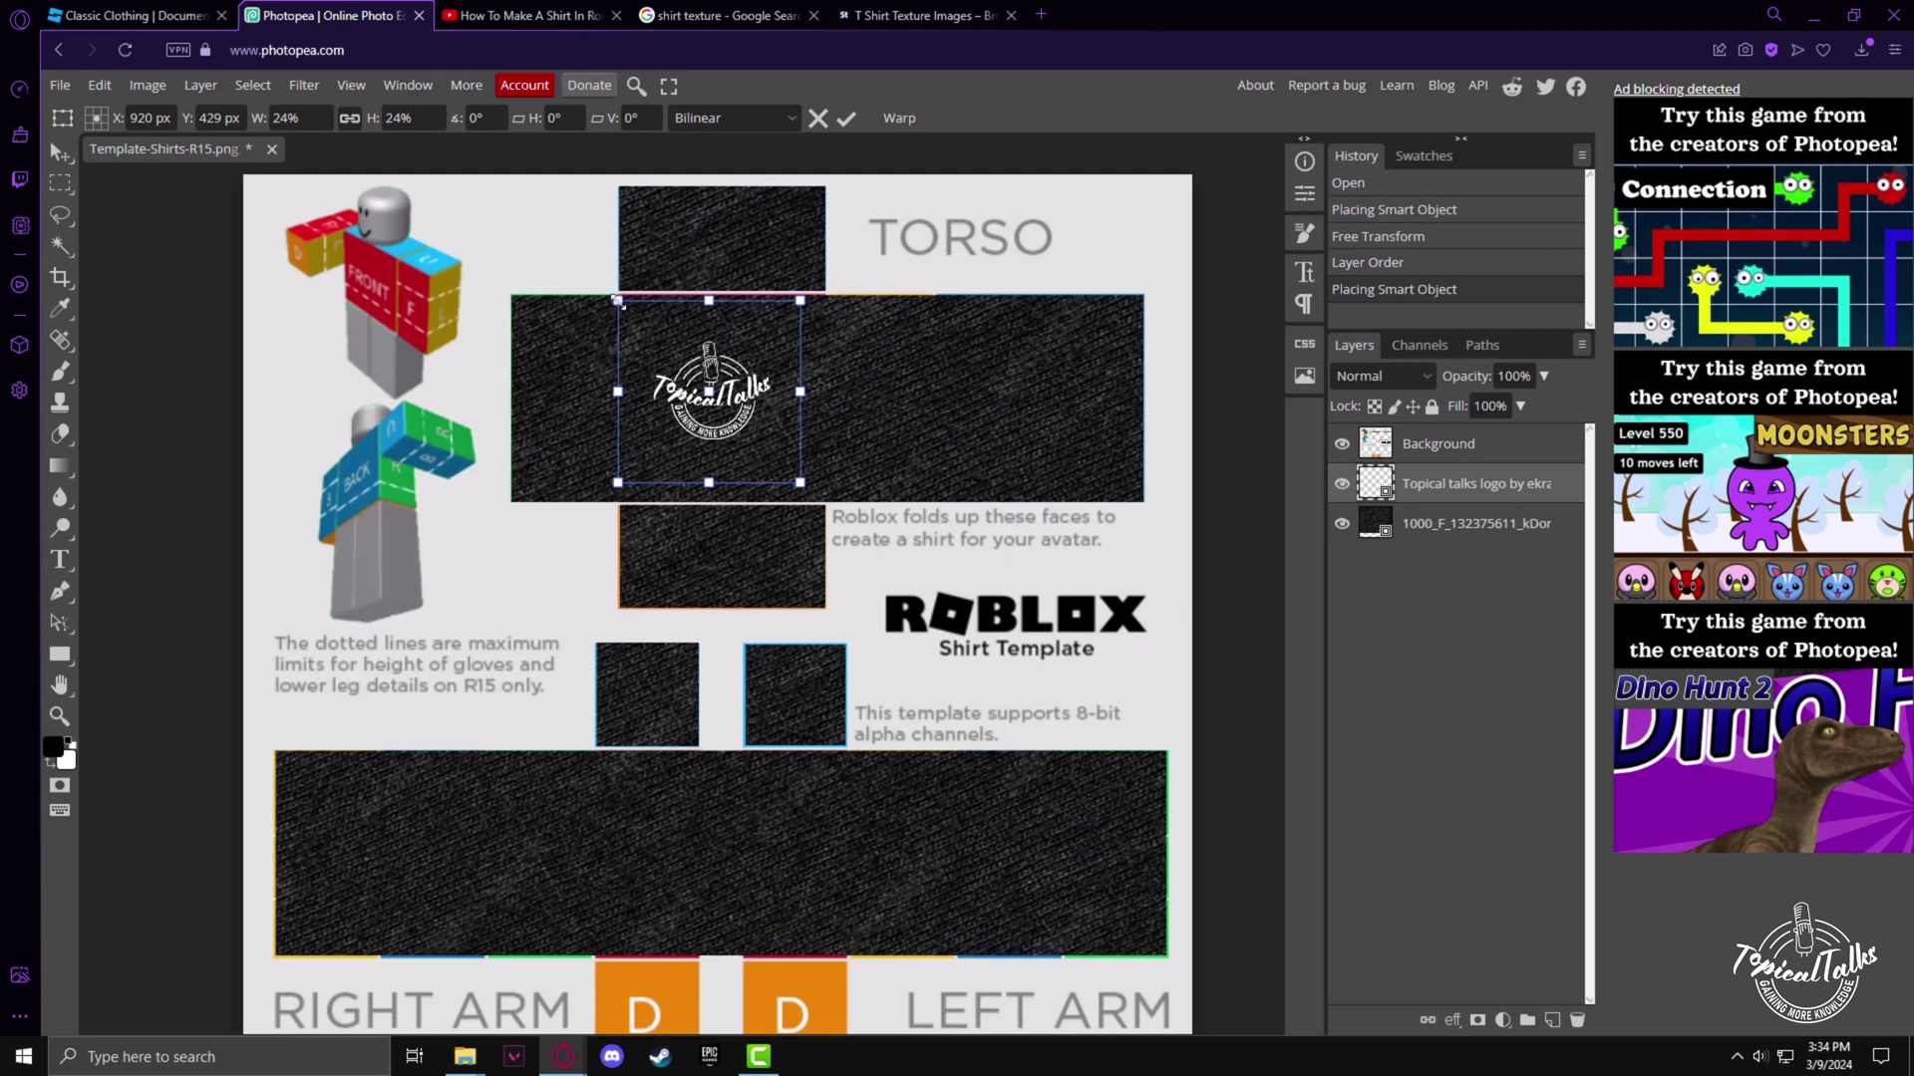
{"action": "left_click_drag", "start_coordinate": [618, 301], "coordinate": [619, 303]}
{"action": "left_click_drag", "start_coordinate": [721, 420], "coordinate": [717, 427]}
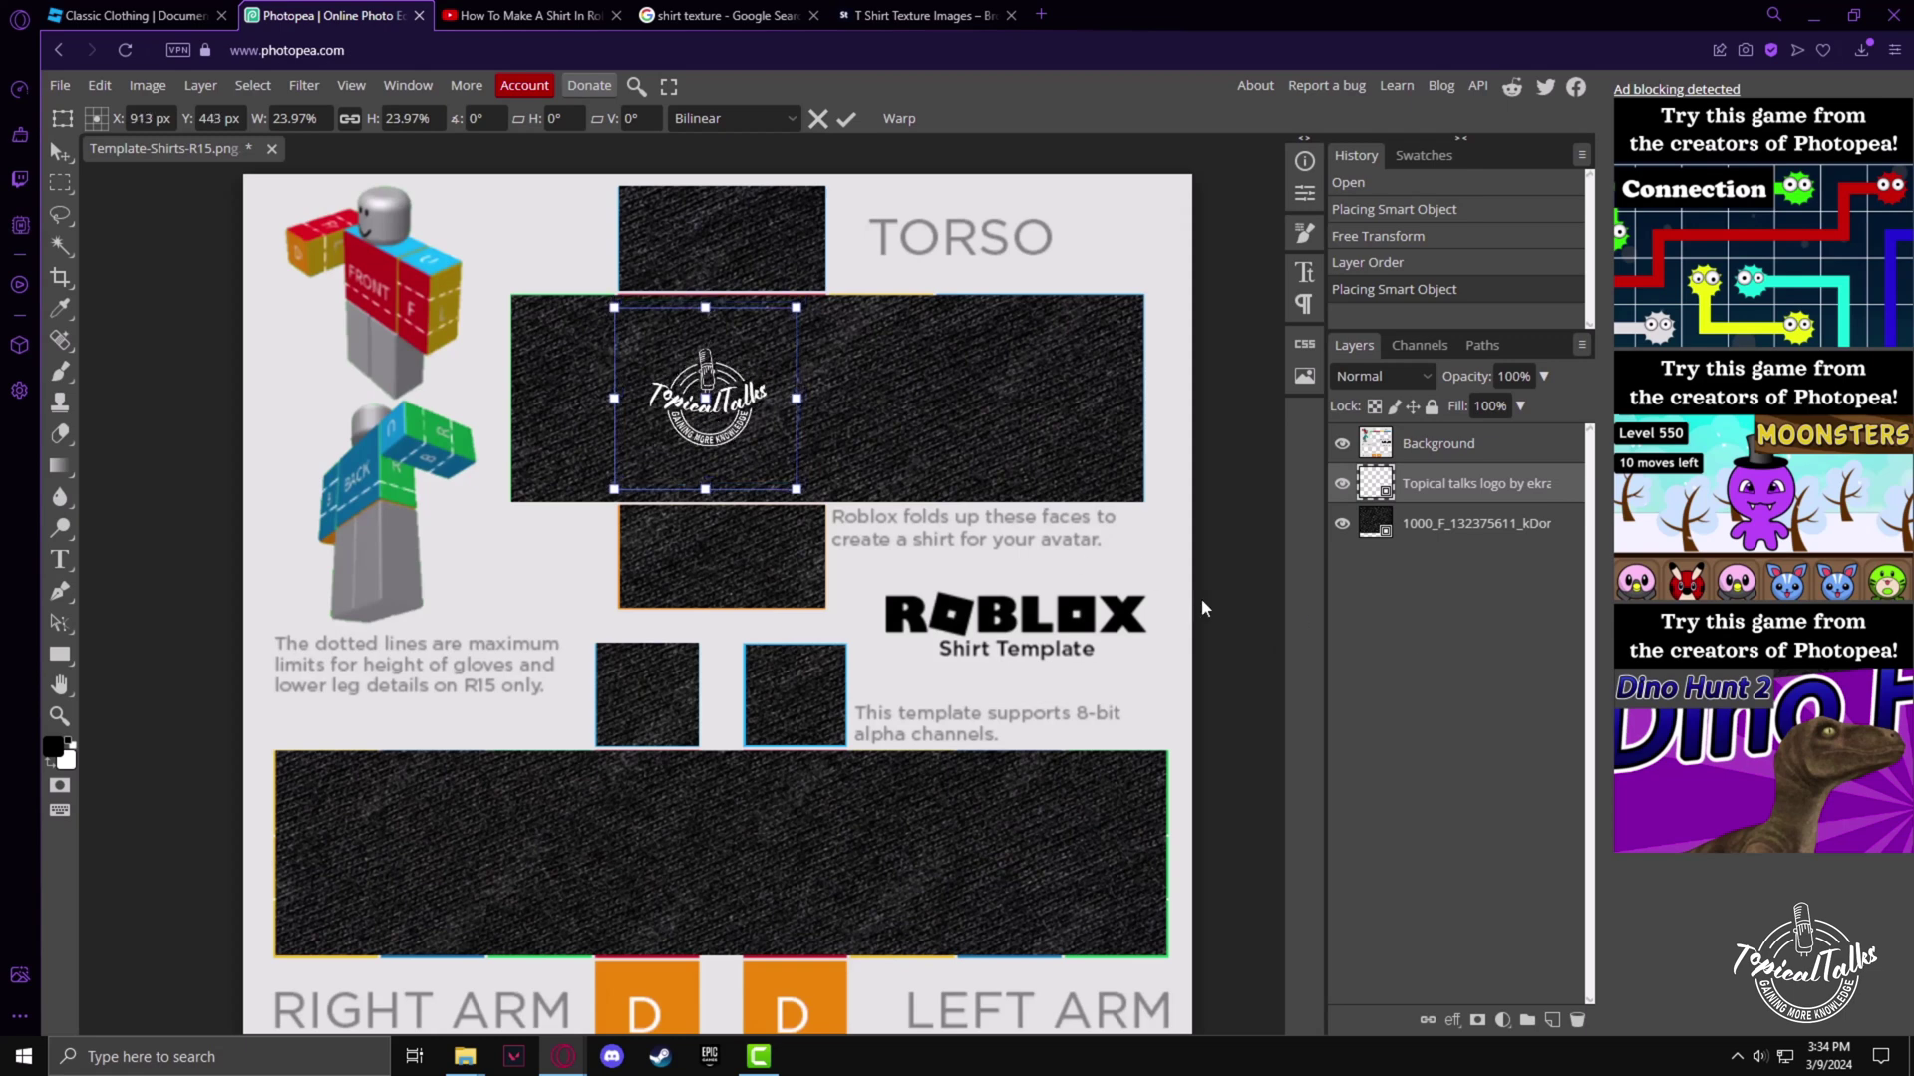
{"action": "left_click", "coordinate": [60, 86]}
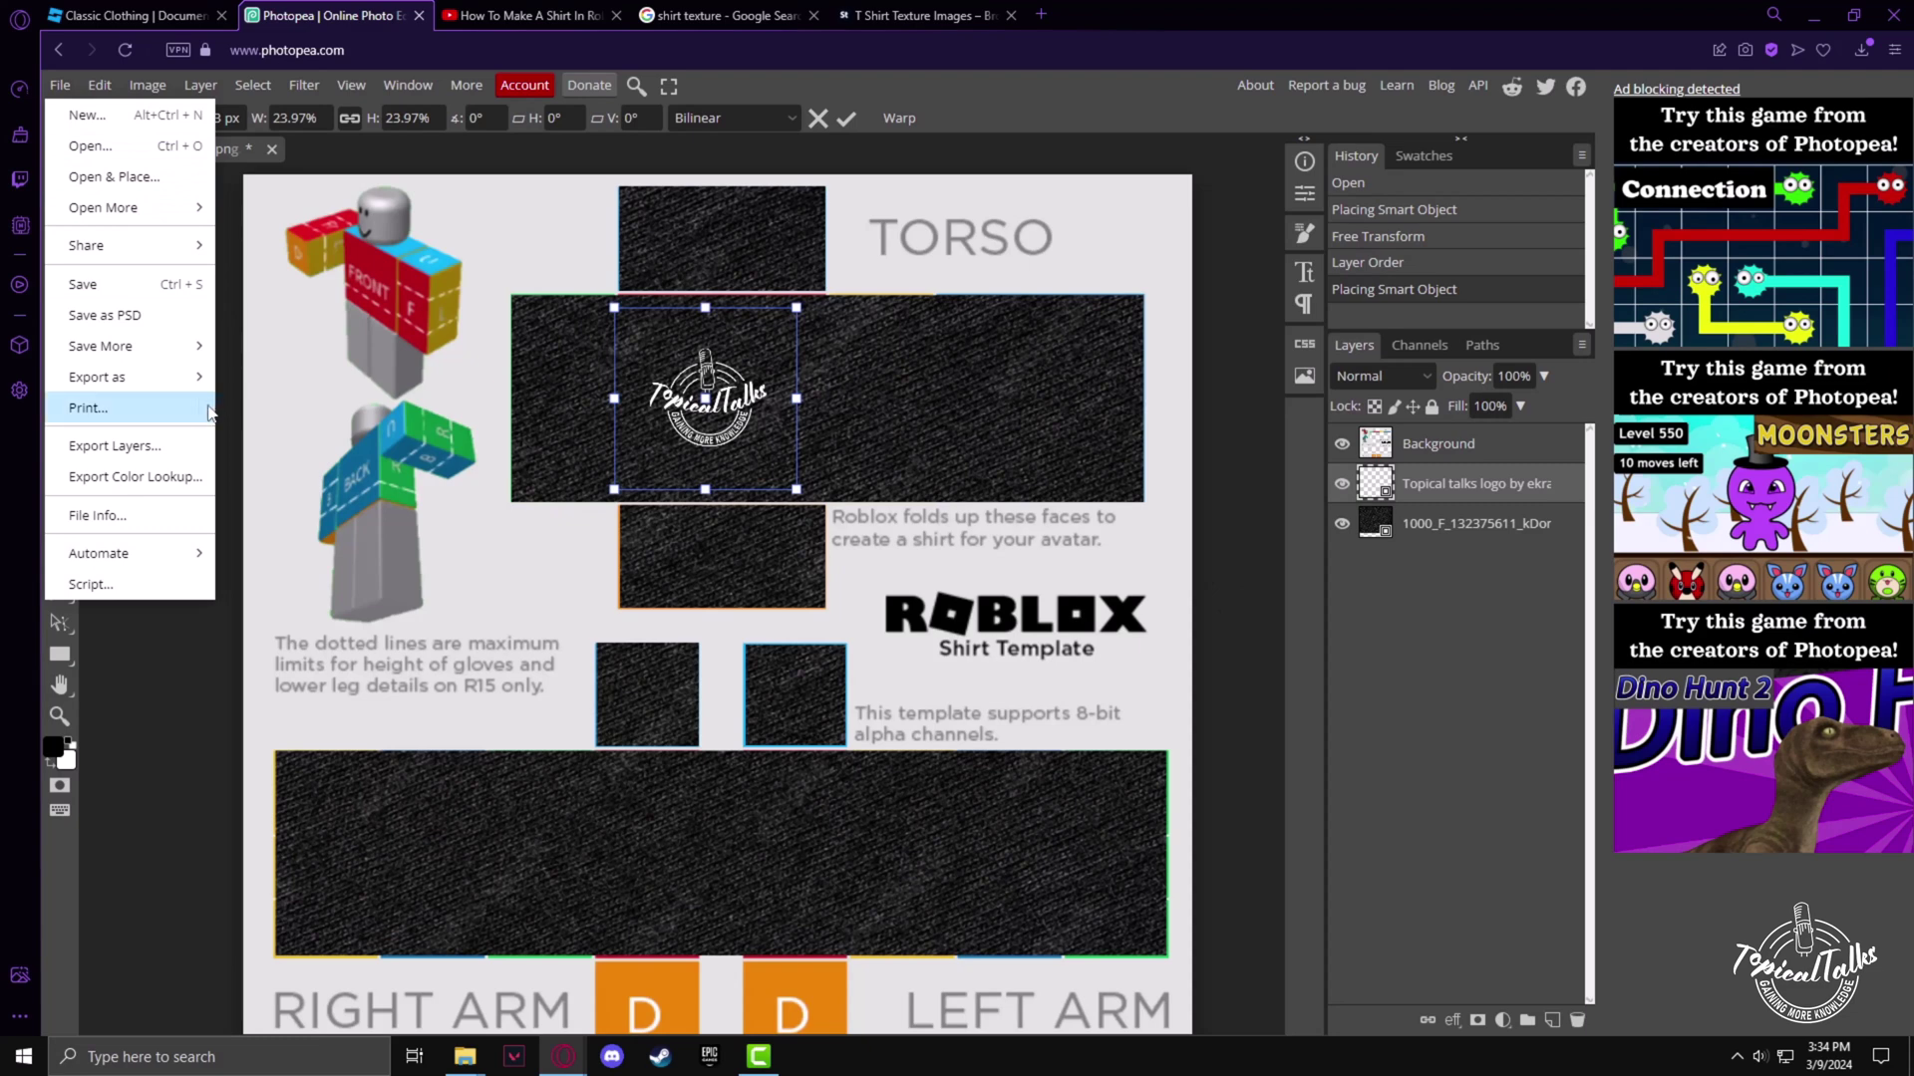
{"action": "mouse_move", "coordinate": [98, 376]}
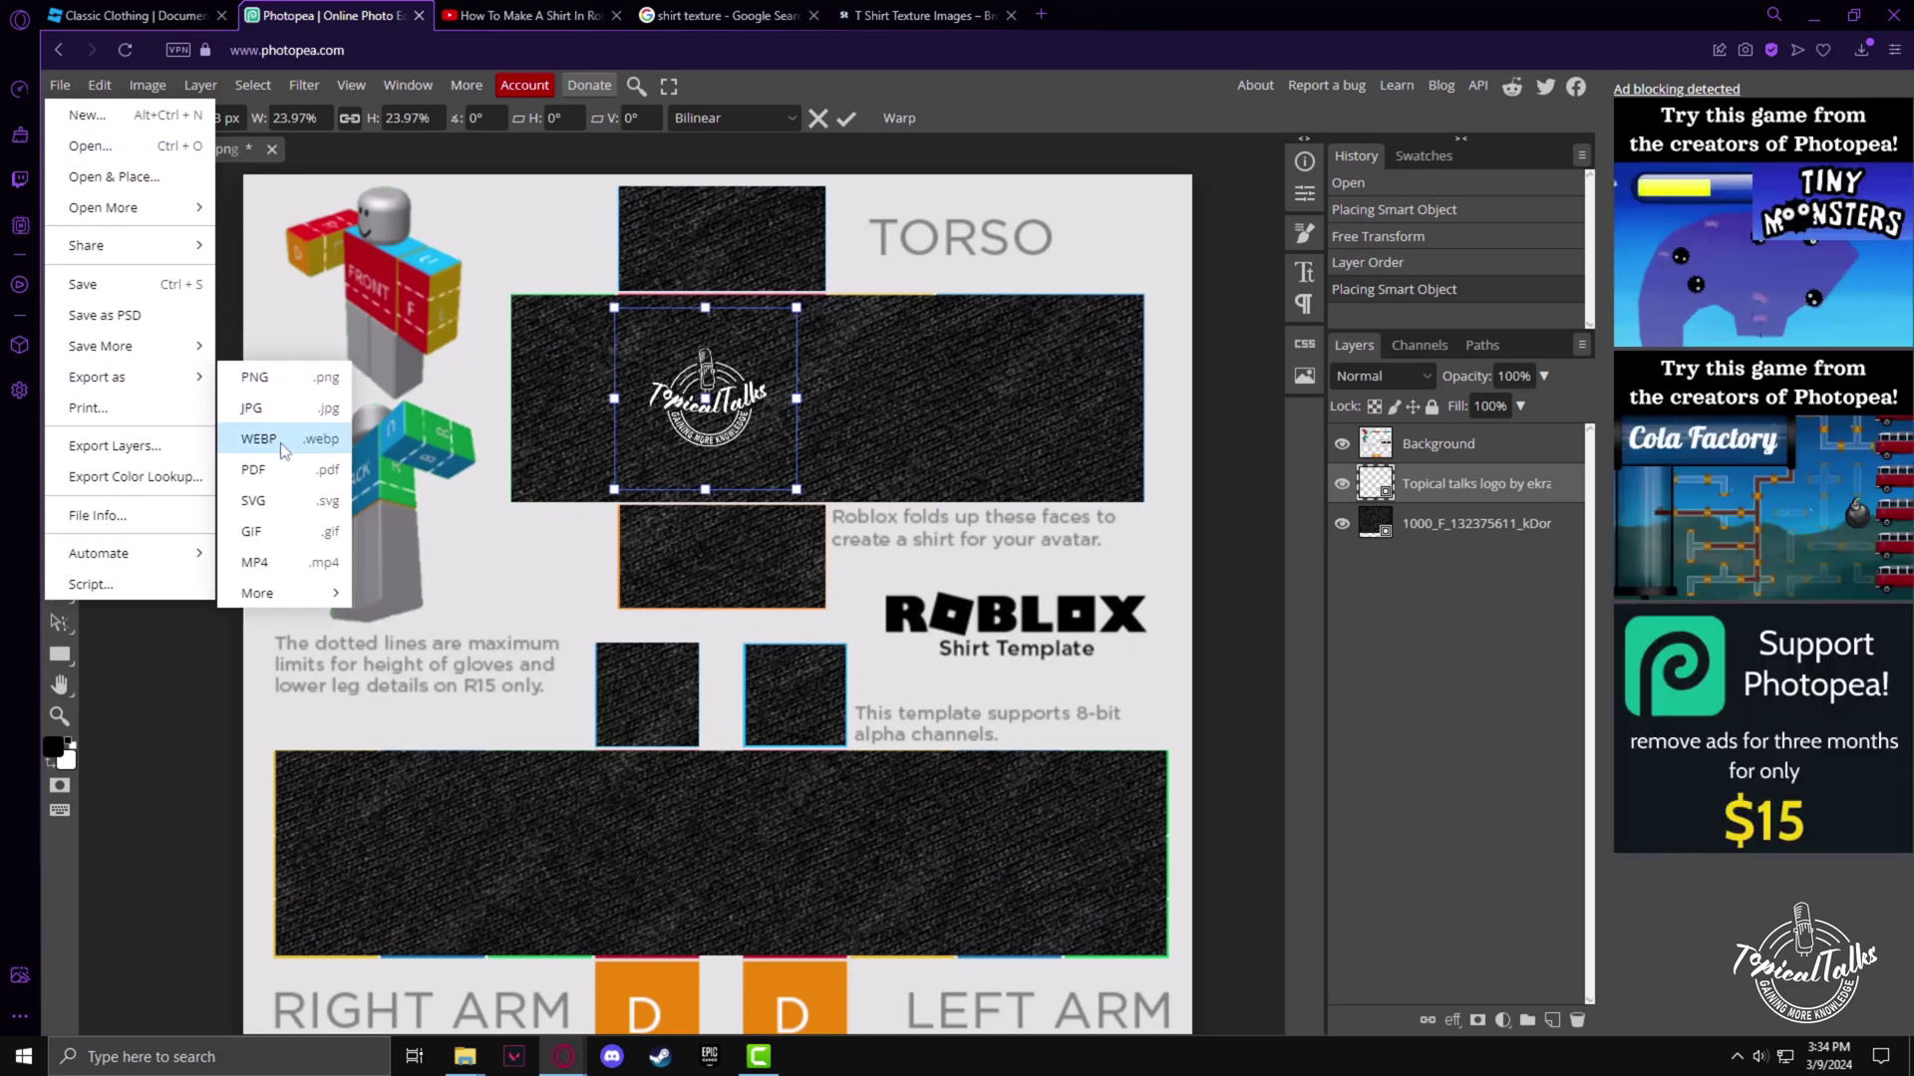
Save the shirt as a PNG download, dismiss the ad-blocker notice, and show recent downloads.
{"action": "left_click", "coordinate": [258, 387]}
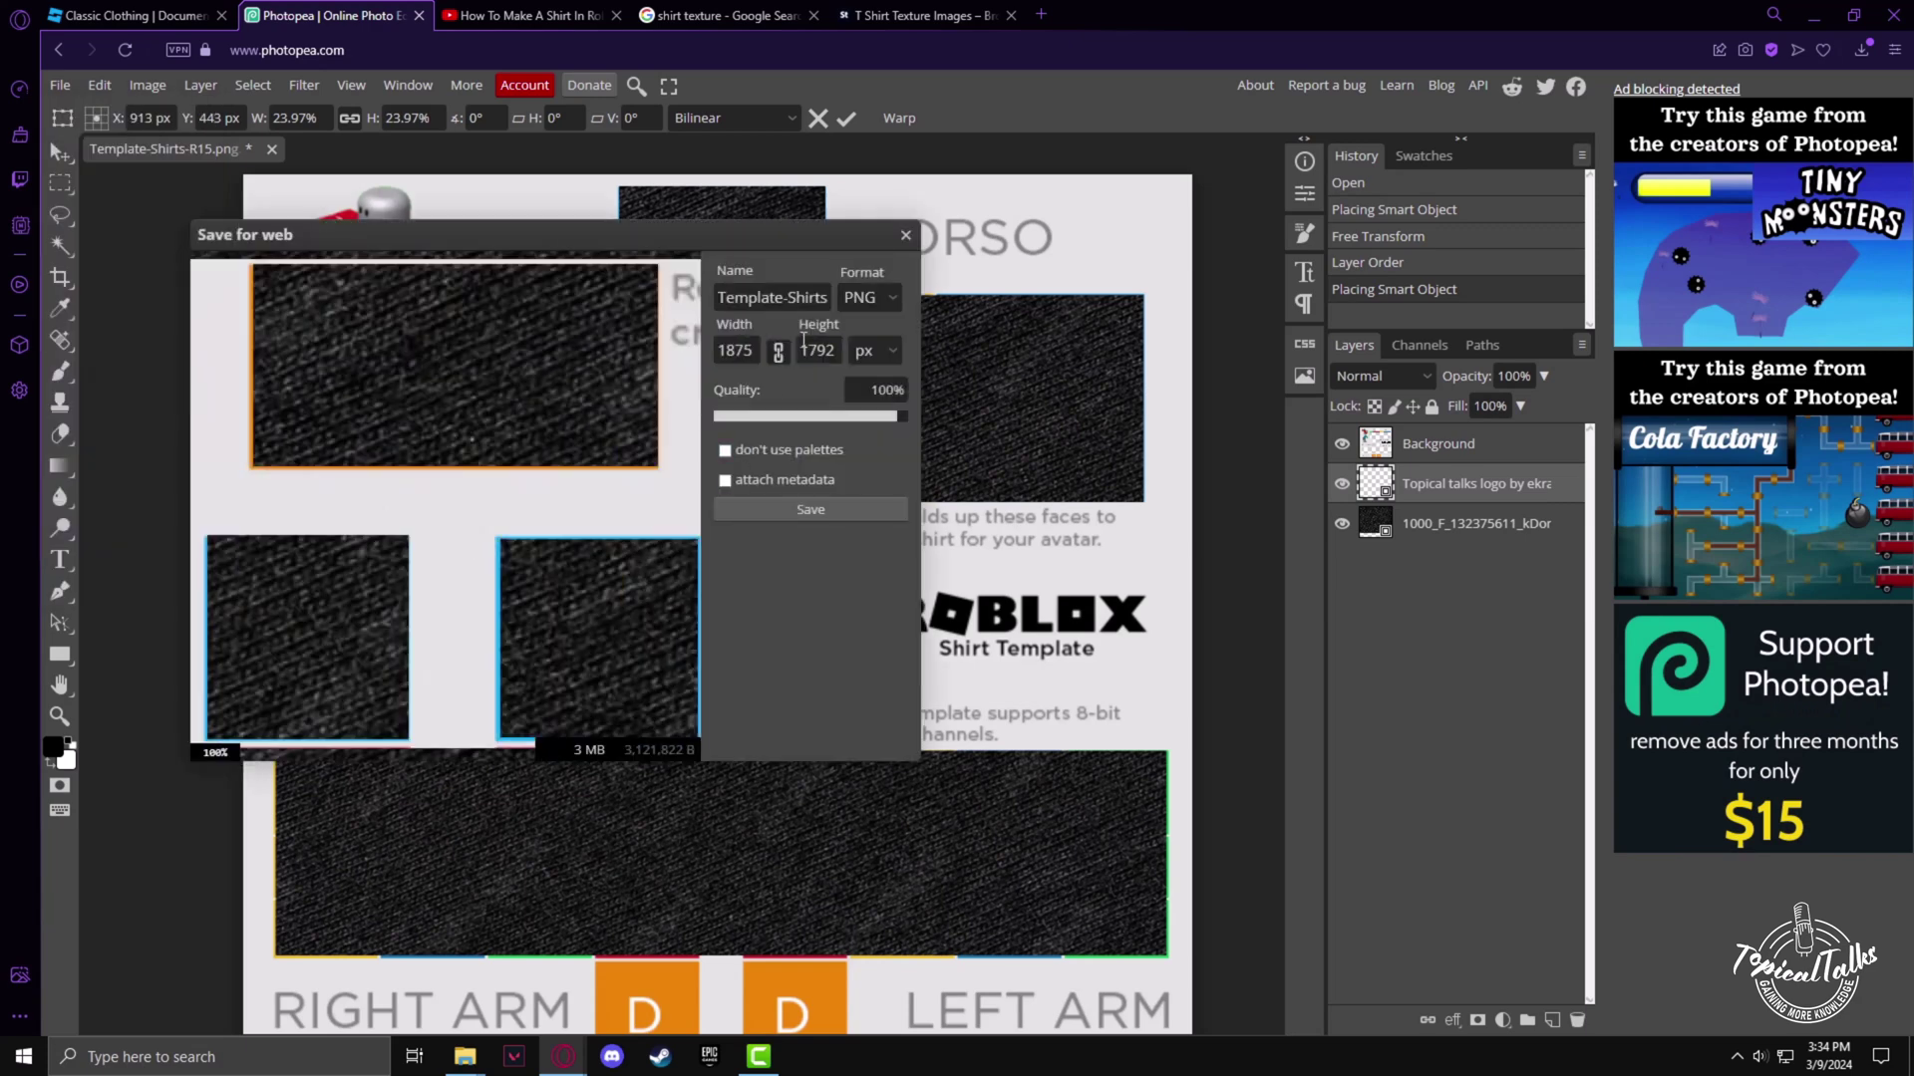
{"action": "left_click", "coordinate": [819, 513]}
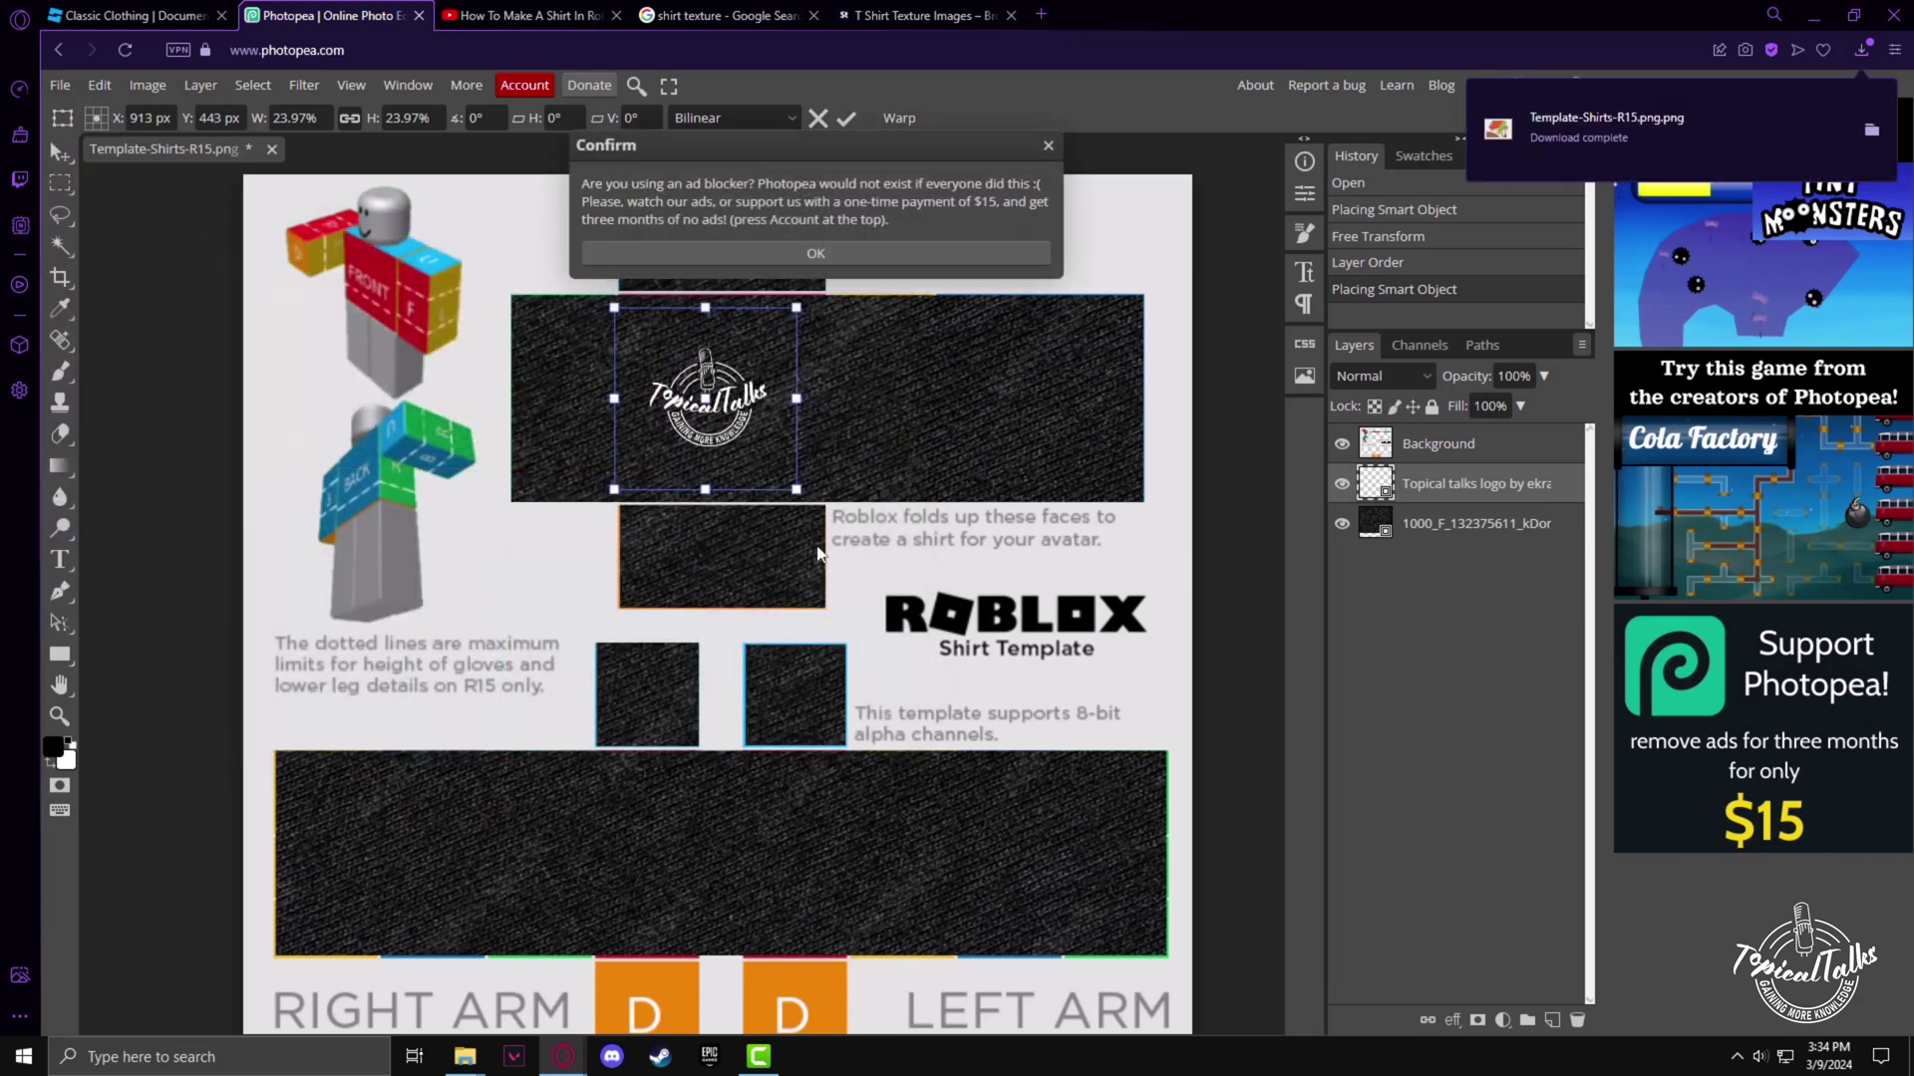
{"action": "left_click", "coordinate": [909, 255]}
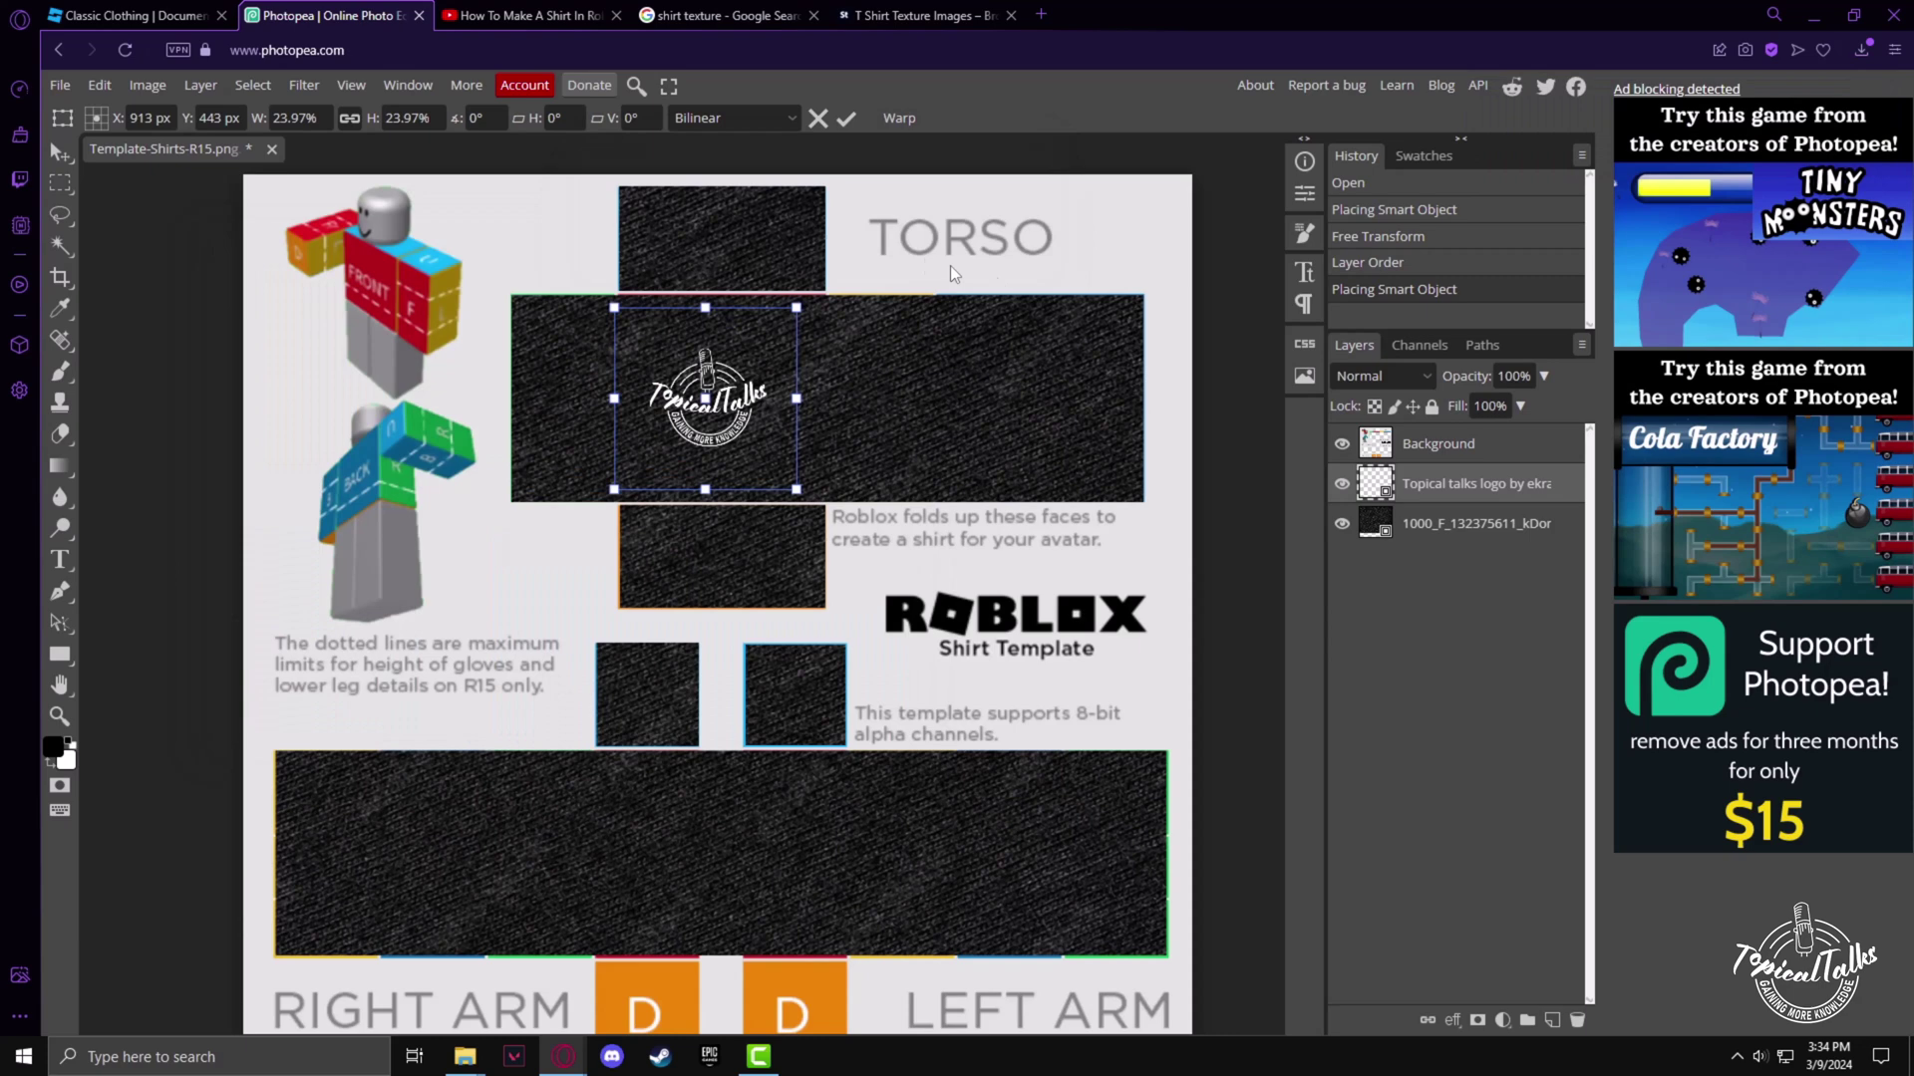
{"action": "left_click", "coordinate": [1862, 49]}
Copy the downloaded shirt PNG from its folder and paste it onto the desktop.
{"action": "left_click", "coordinate": [1871, 179]}
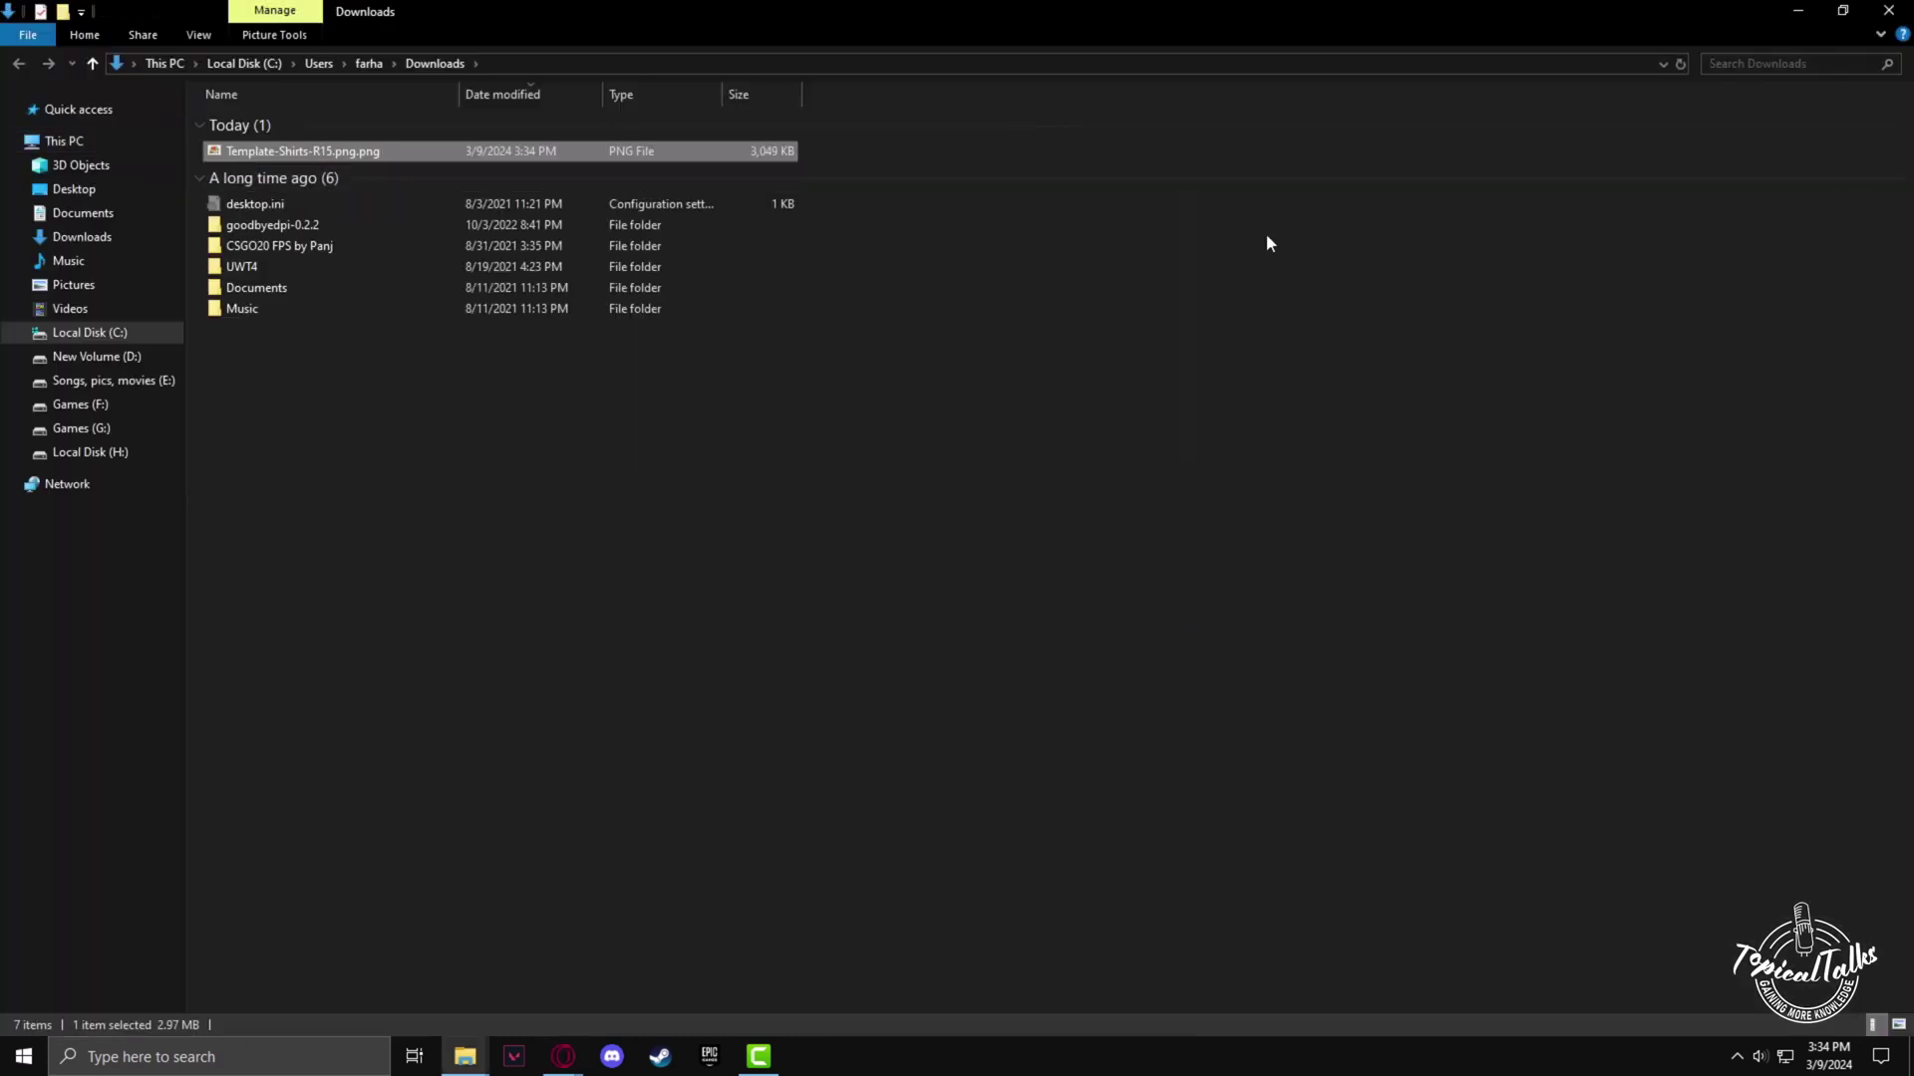
{"action": "right_click", "coordinate": [362, 152]}
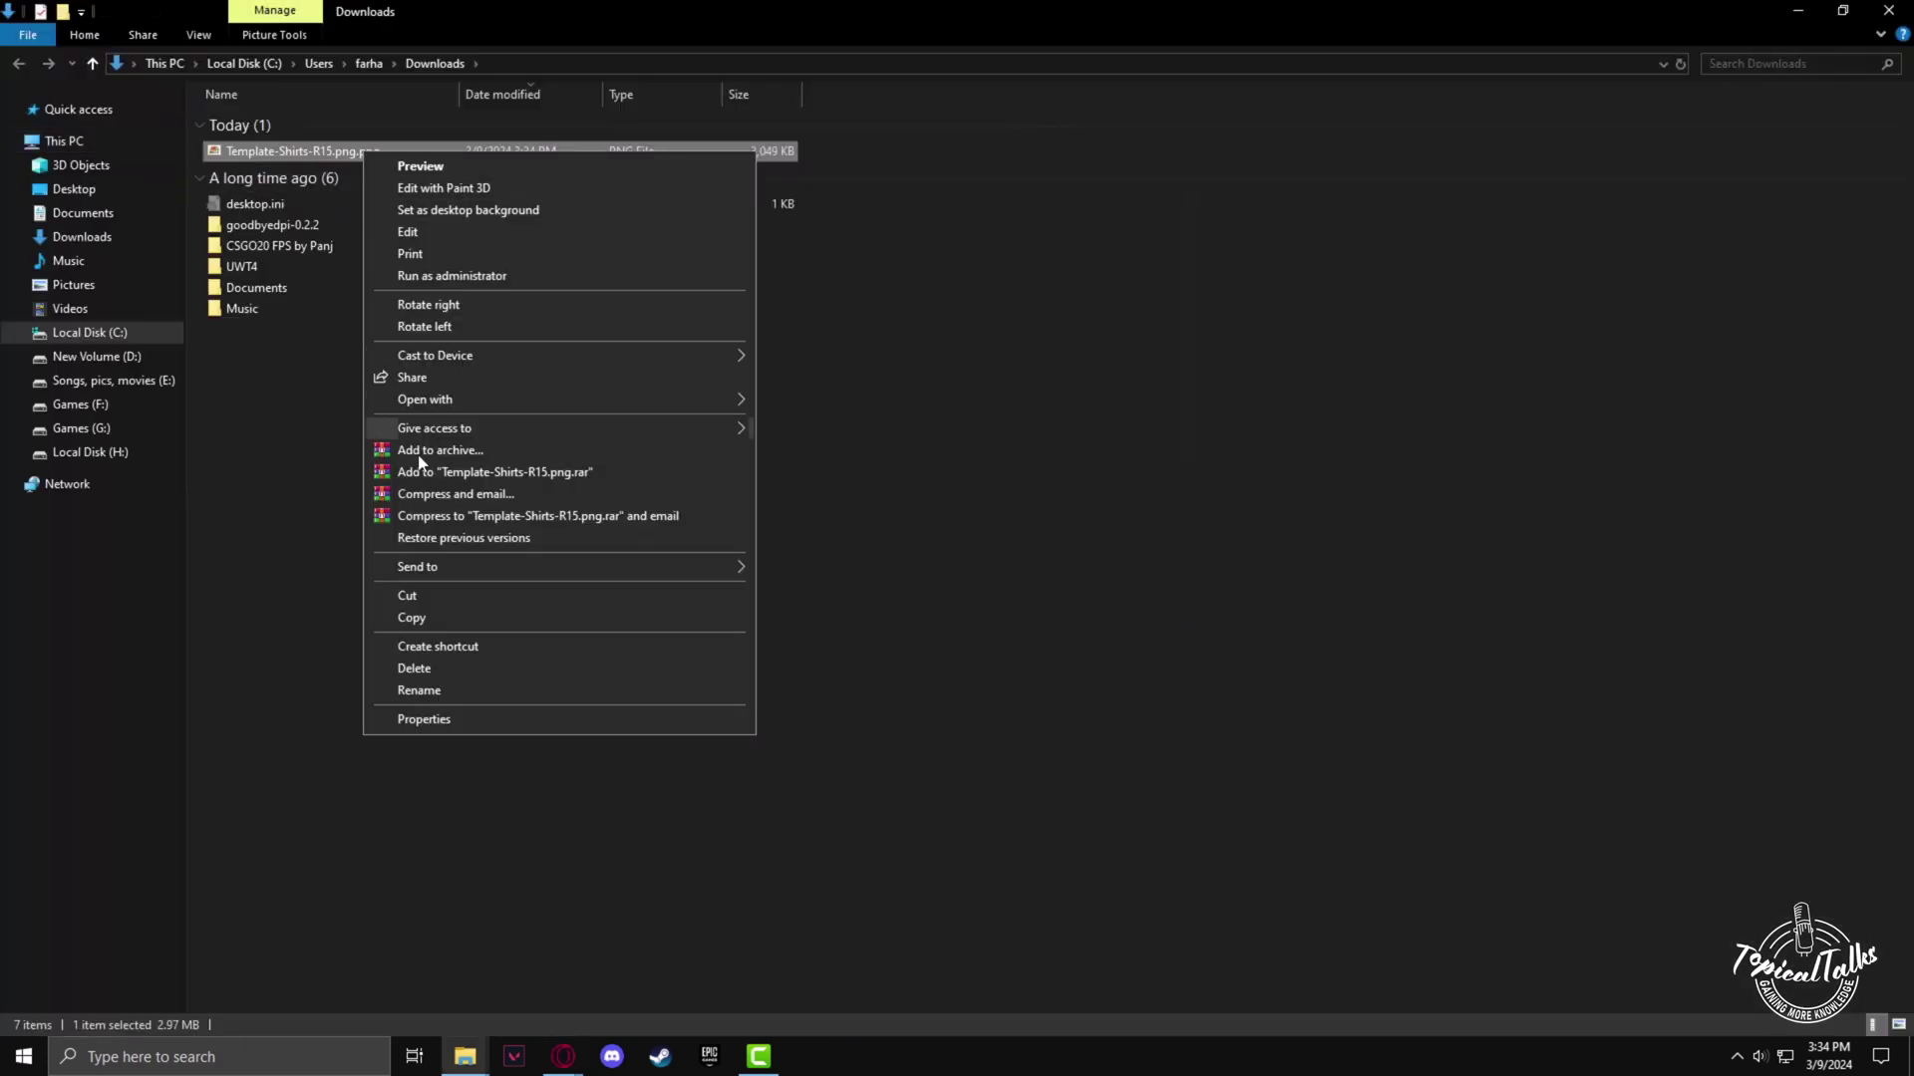
{"action": "left_click", "coordinate": [421, 591]}
{"action": "left_click", "coordinate": [1893, 10]}
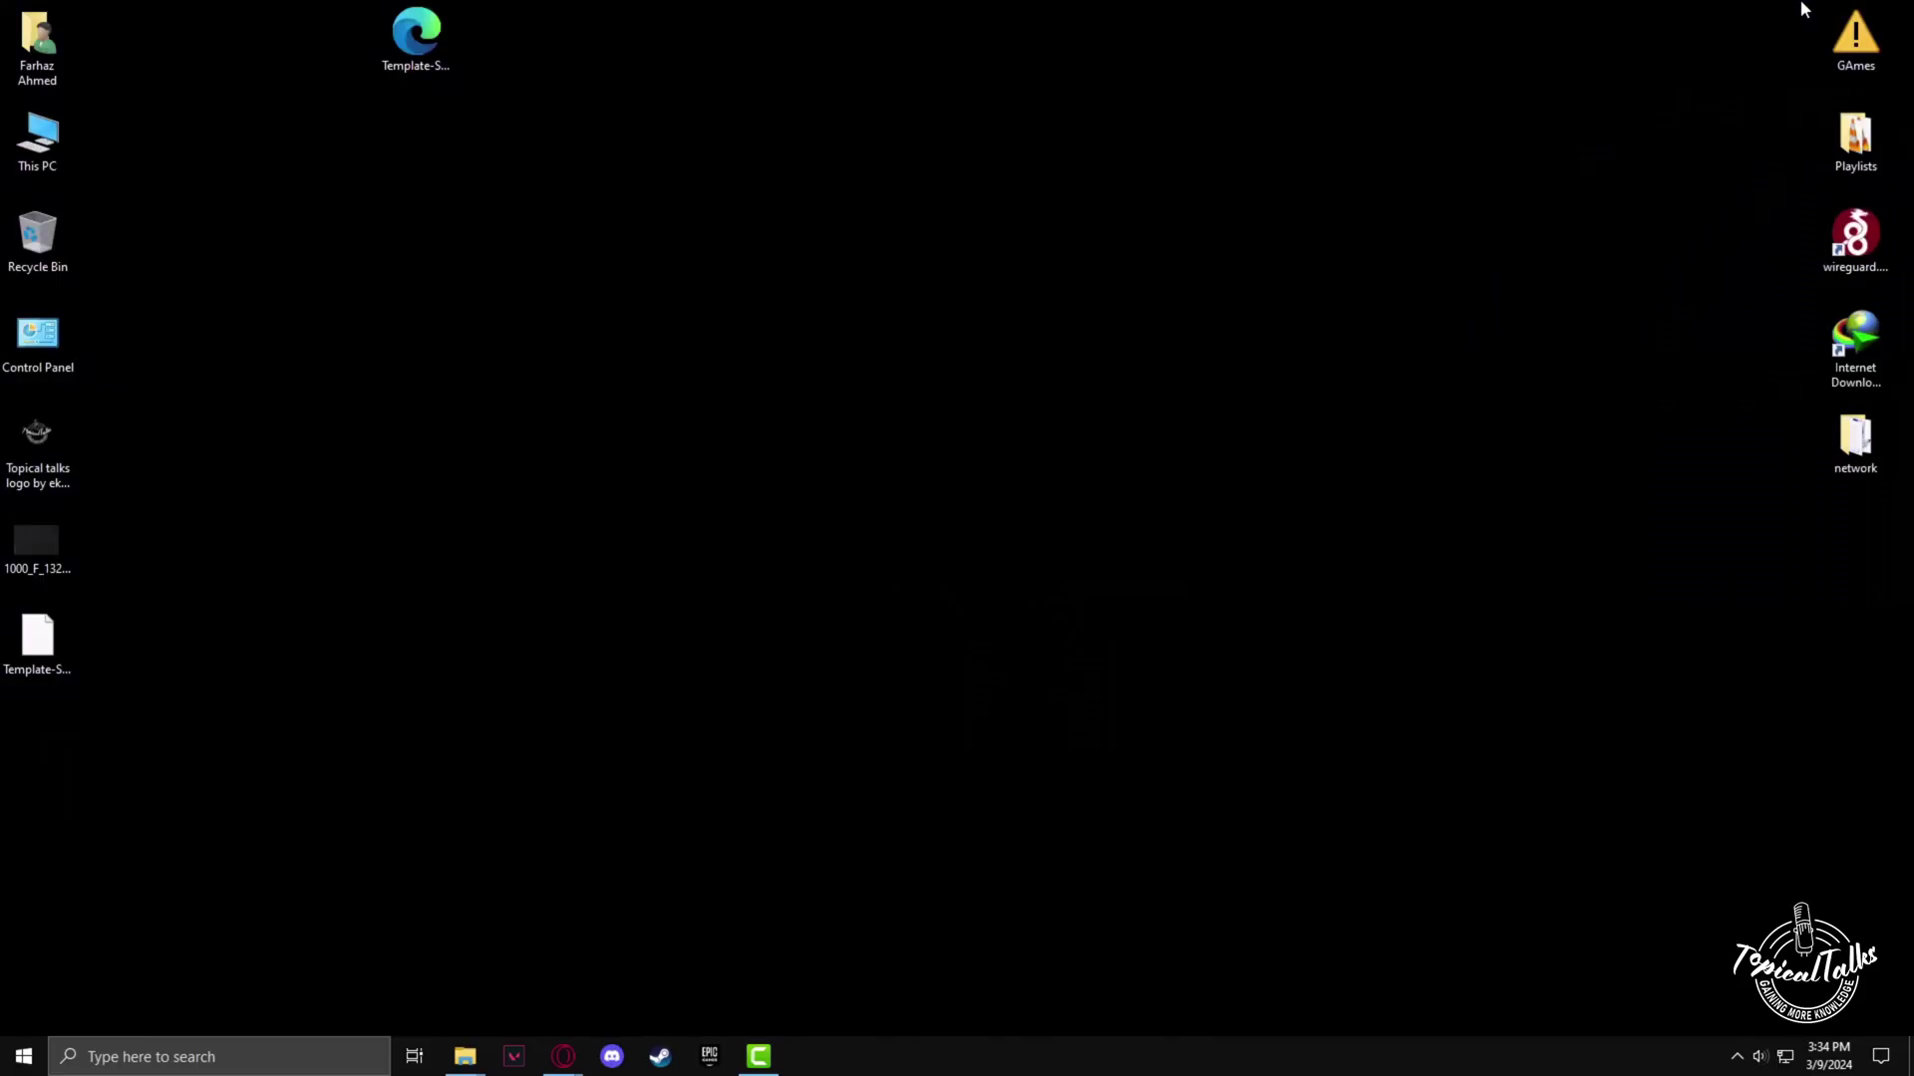
{"action": "left_click", "coordinate": [38, 651]}
{"action": "right_click", "coordinate": [694, 307]}
{"action": "left_click", "coordinate": [774, 399]}
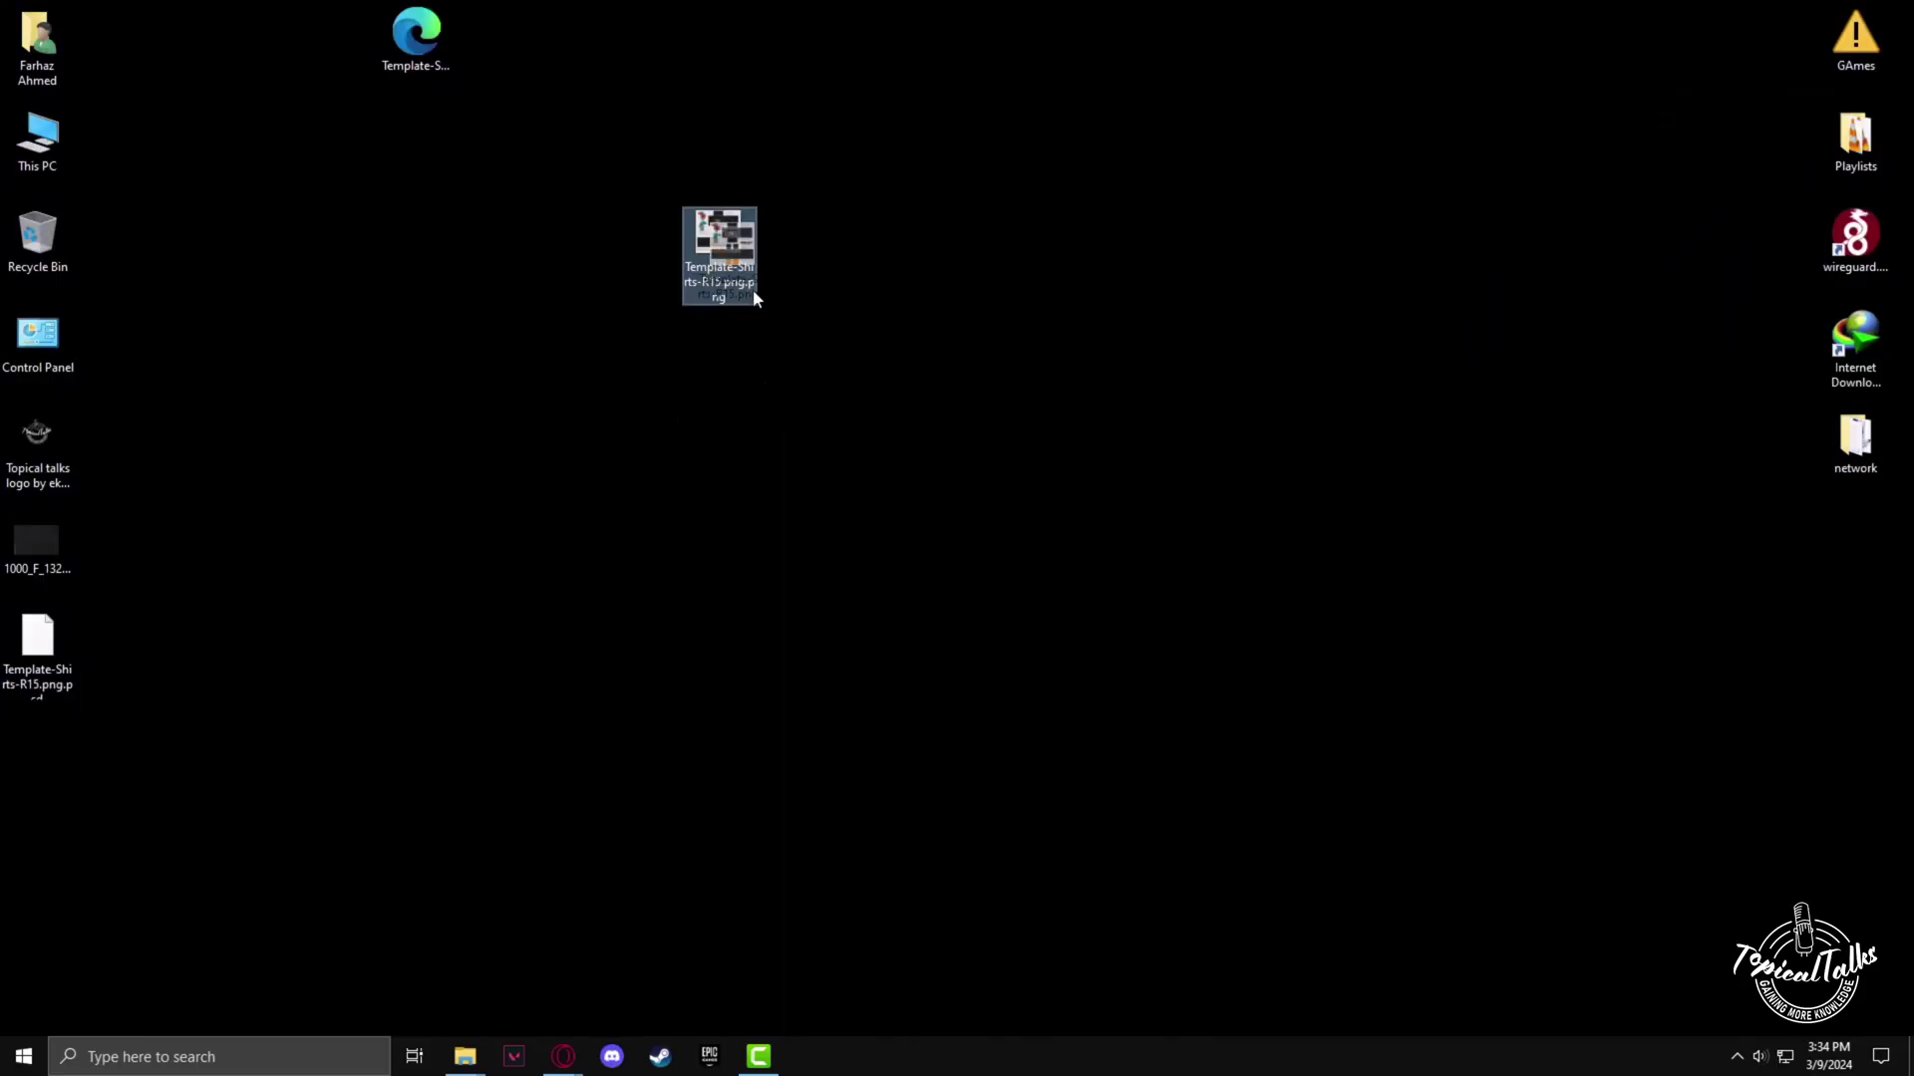
{"action": "left_click_drag", "start_coordinate": [752, 288], "coordinate": [825, 520]}
Preview the shirt image, close the preview, and return to the Photopea browser.
{"action": "double_click", "coordinate": [802, 462]}
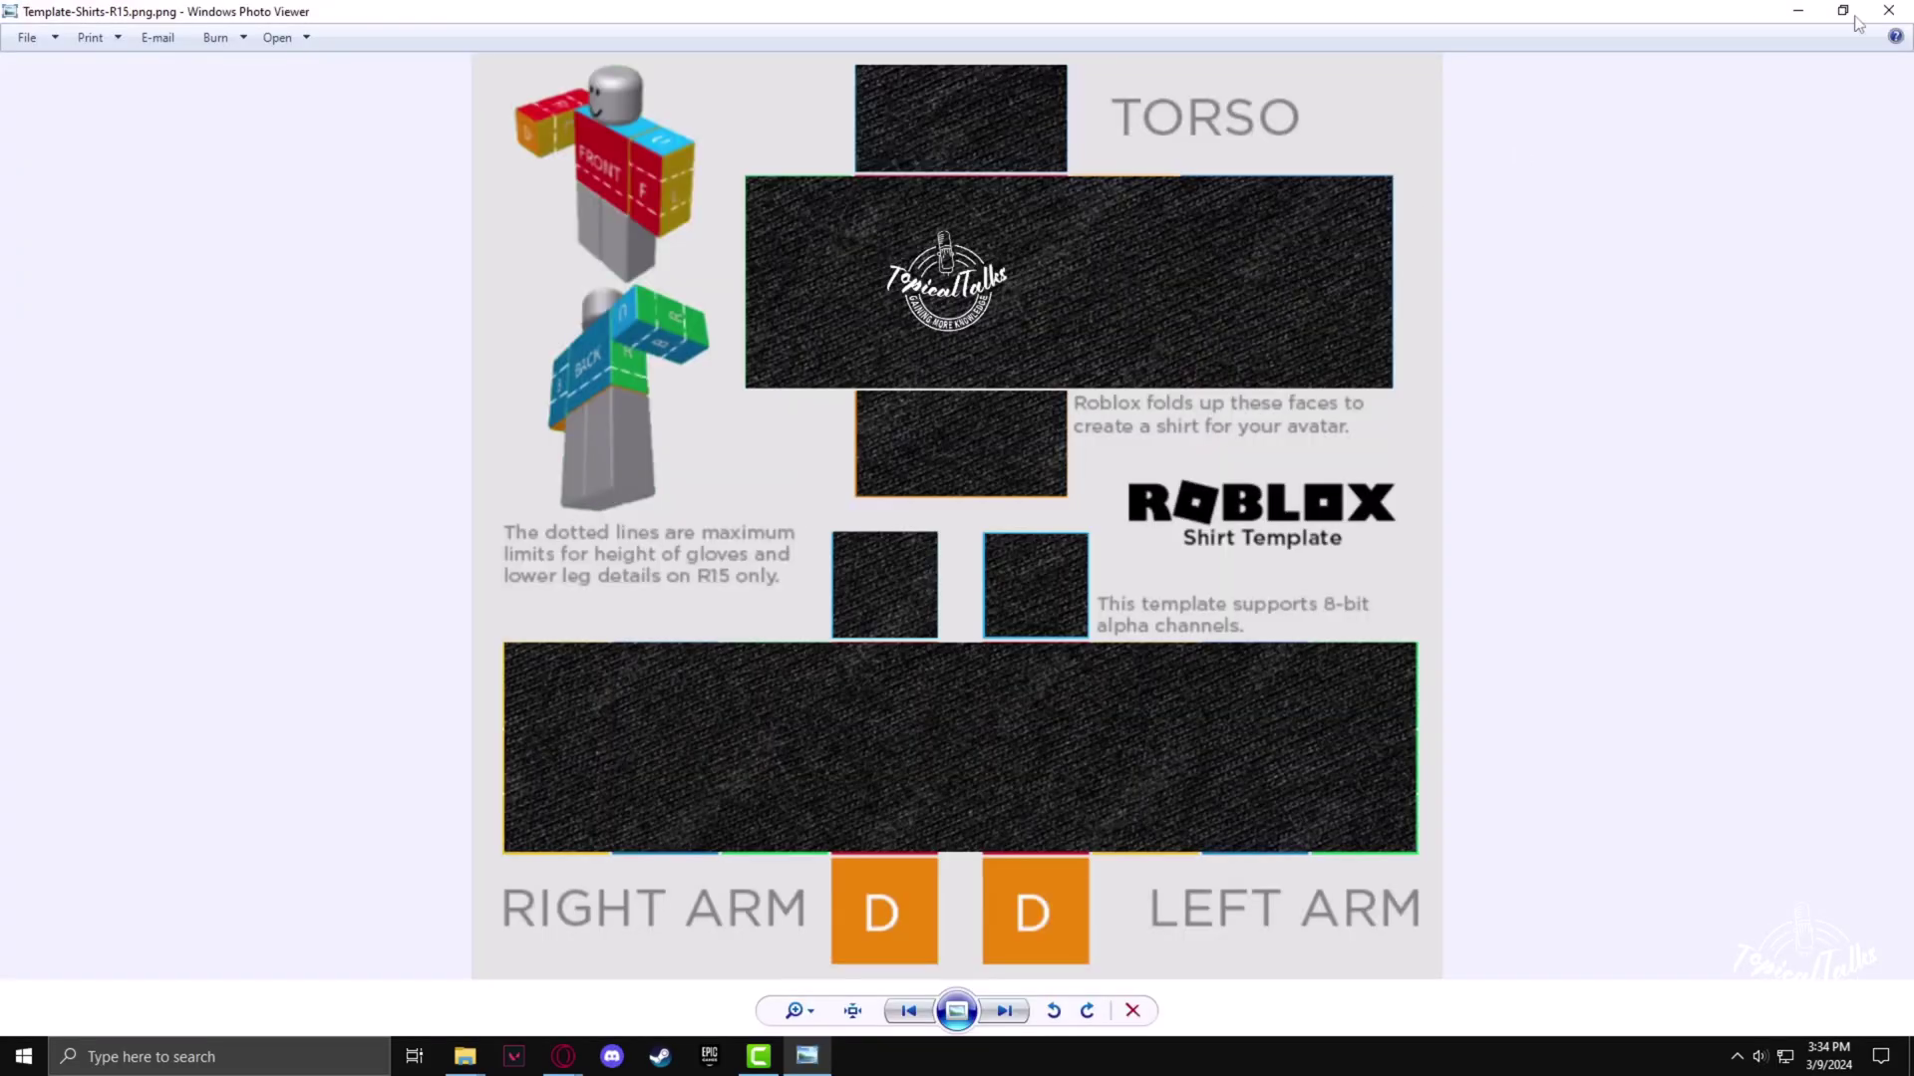
{"action": "left_click", "coordinate": [1888, 11]}
{"action": "left_click", "coordinate": [965, 571]}
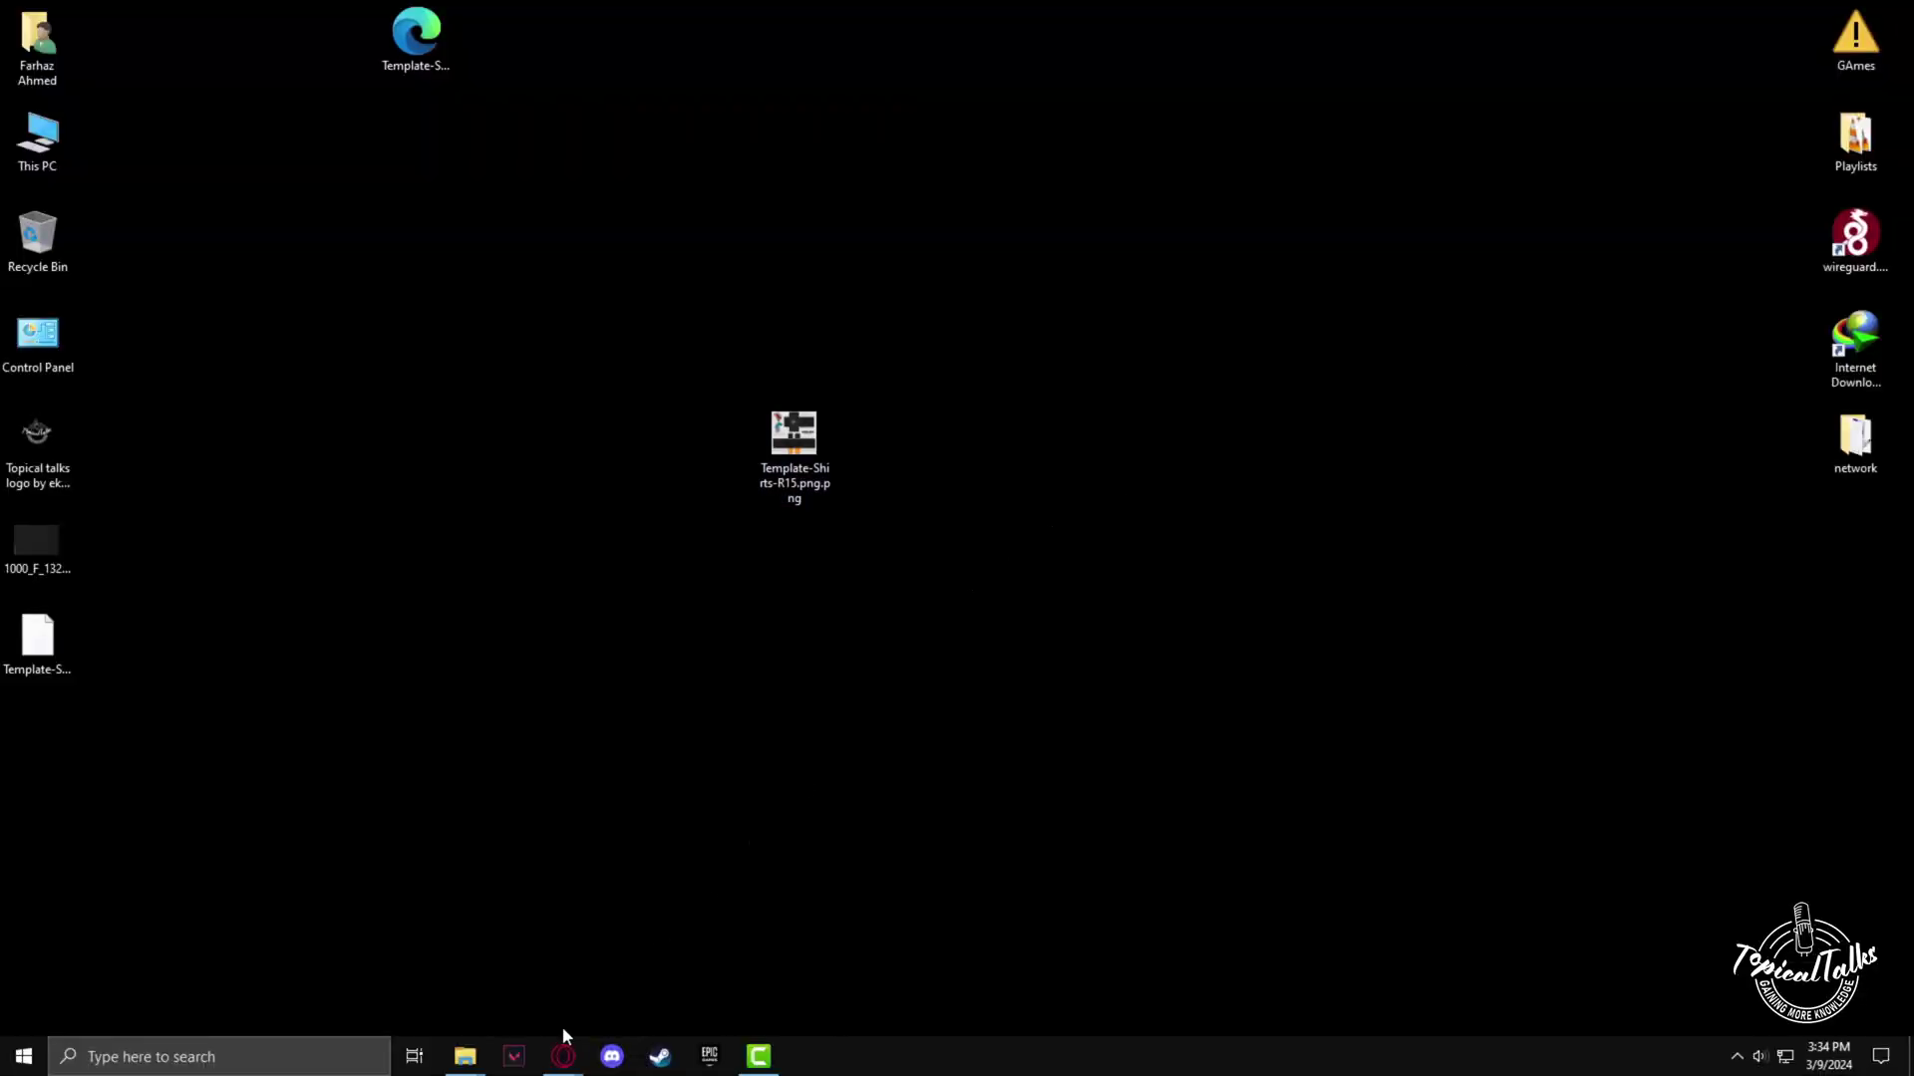
{"action": "mouse_move", "coordinate": [563, 1056]}
{"action": "left_click", "coordinate": [671, 995]}
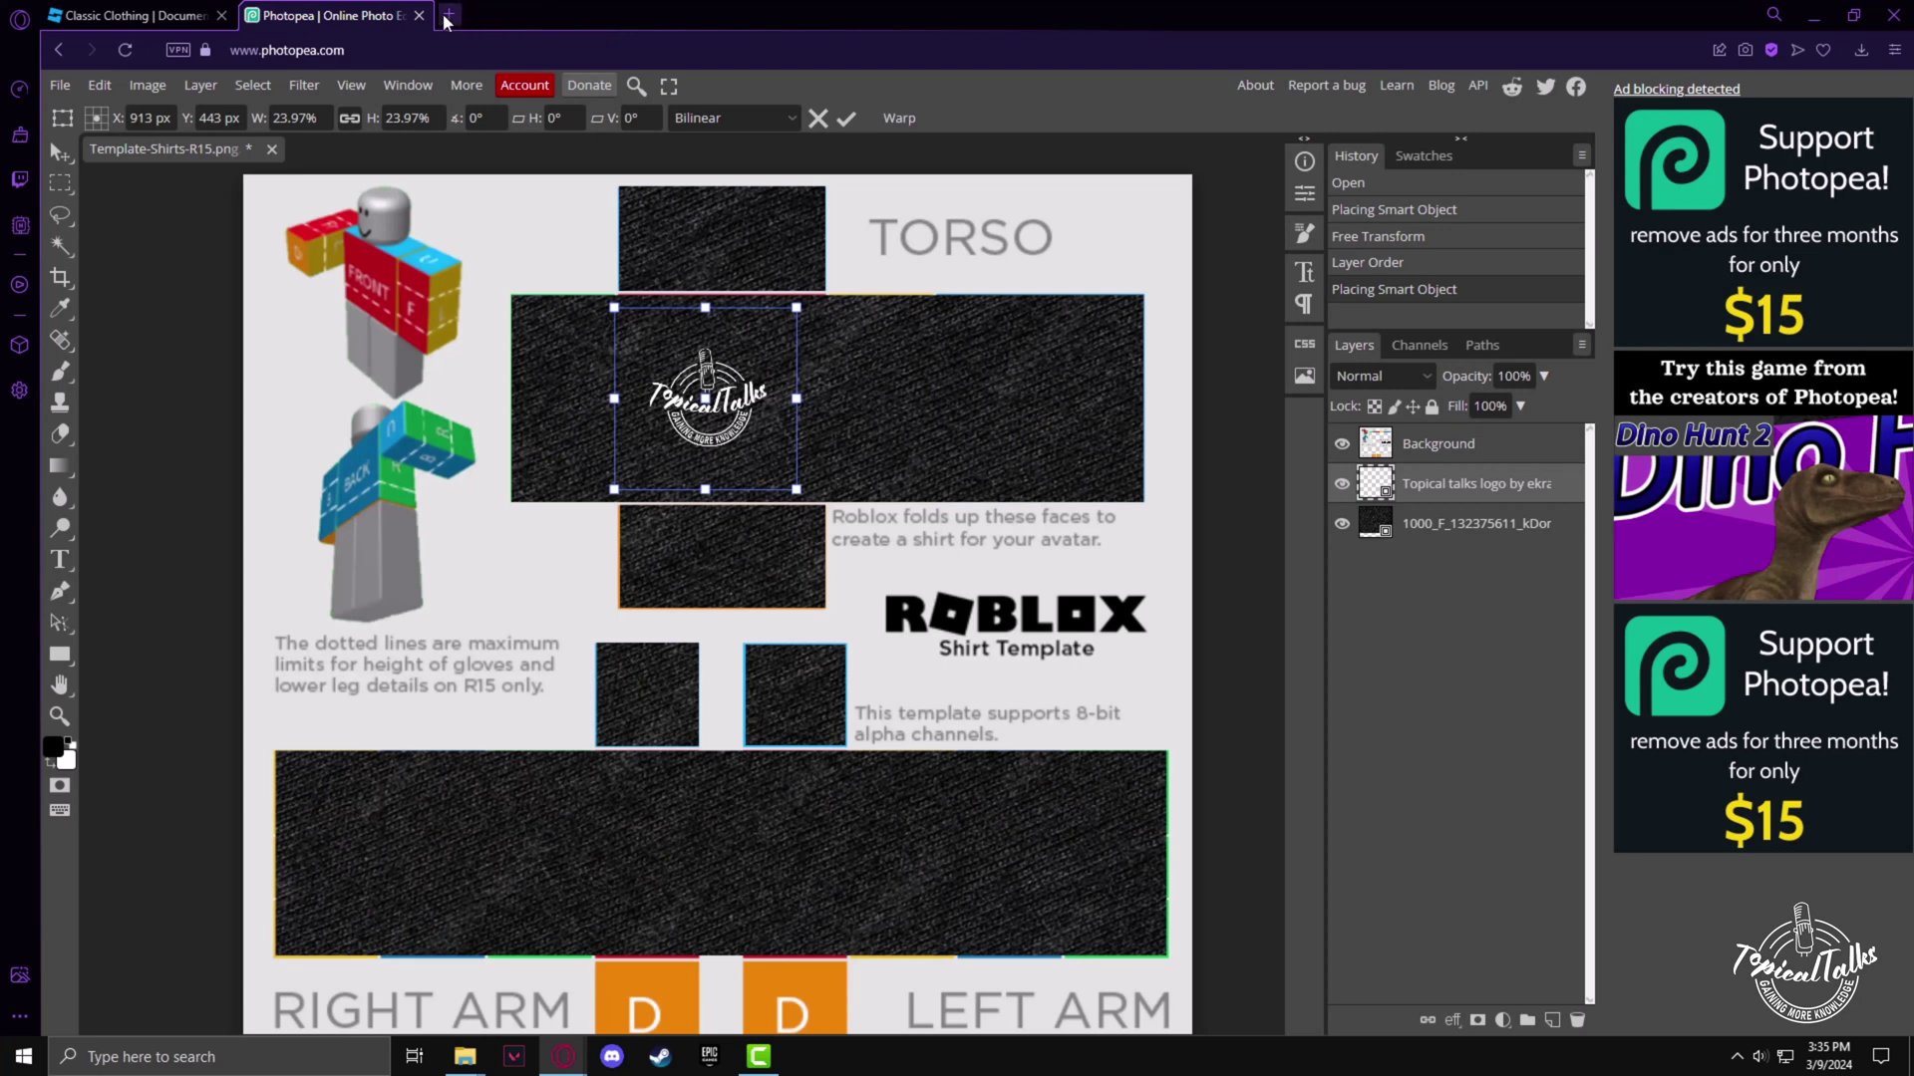
Go from the Classic Clothing docs to the dashboard's Avatar Items, filtered to Classic Shirts.
{"action": "left_click", "coordinate": [99, 16]}
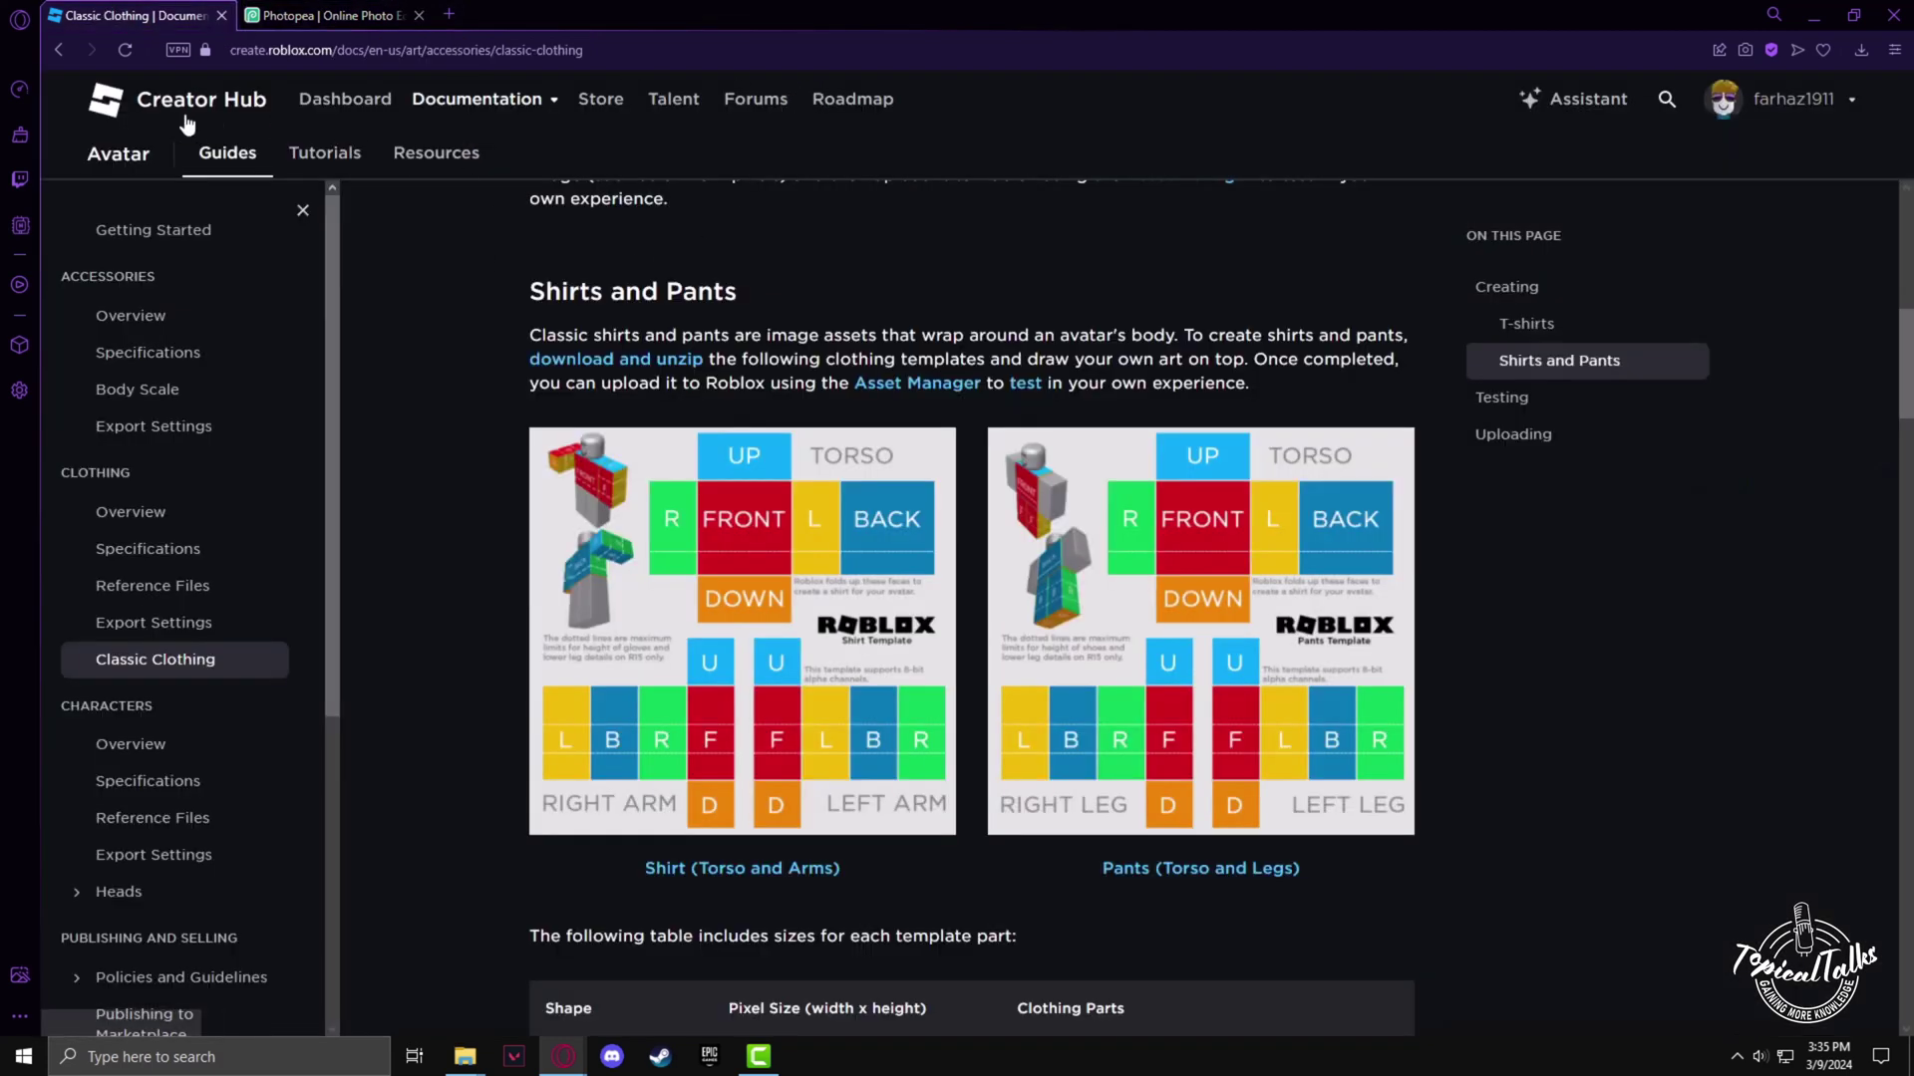
{"action": "left_click", "coordinate": [341, 107]}
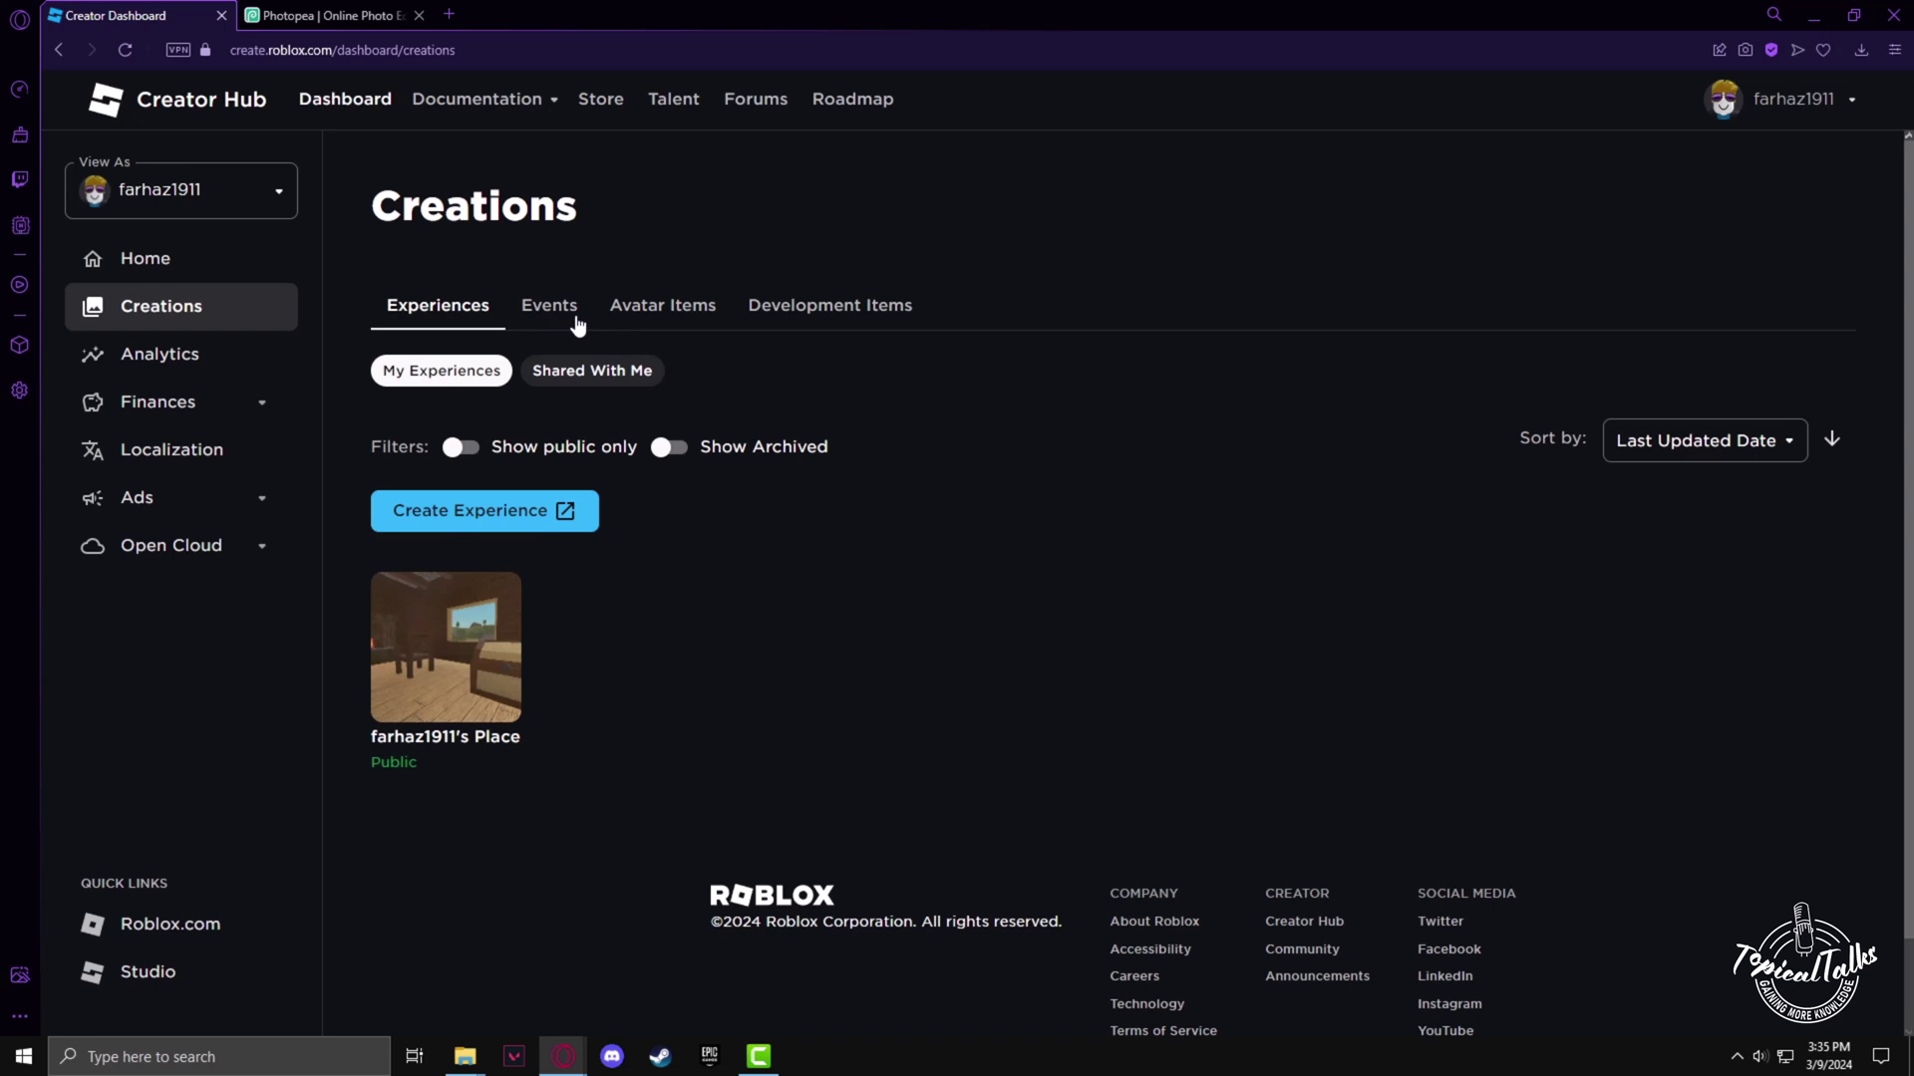
{"action": "left_click", "coordinate": [681, 327]}
{"action": "left_click", "coordinate": [750, 546]}
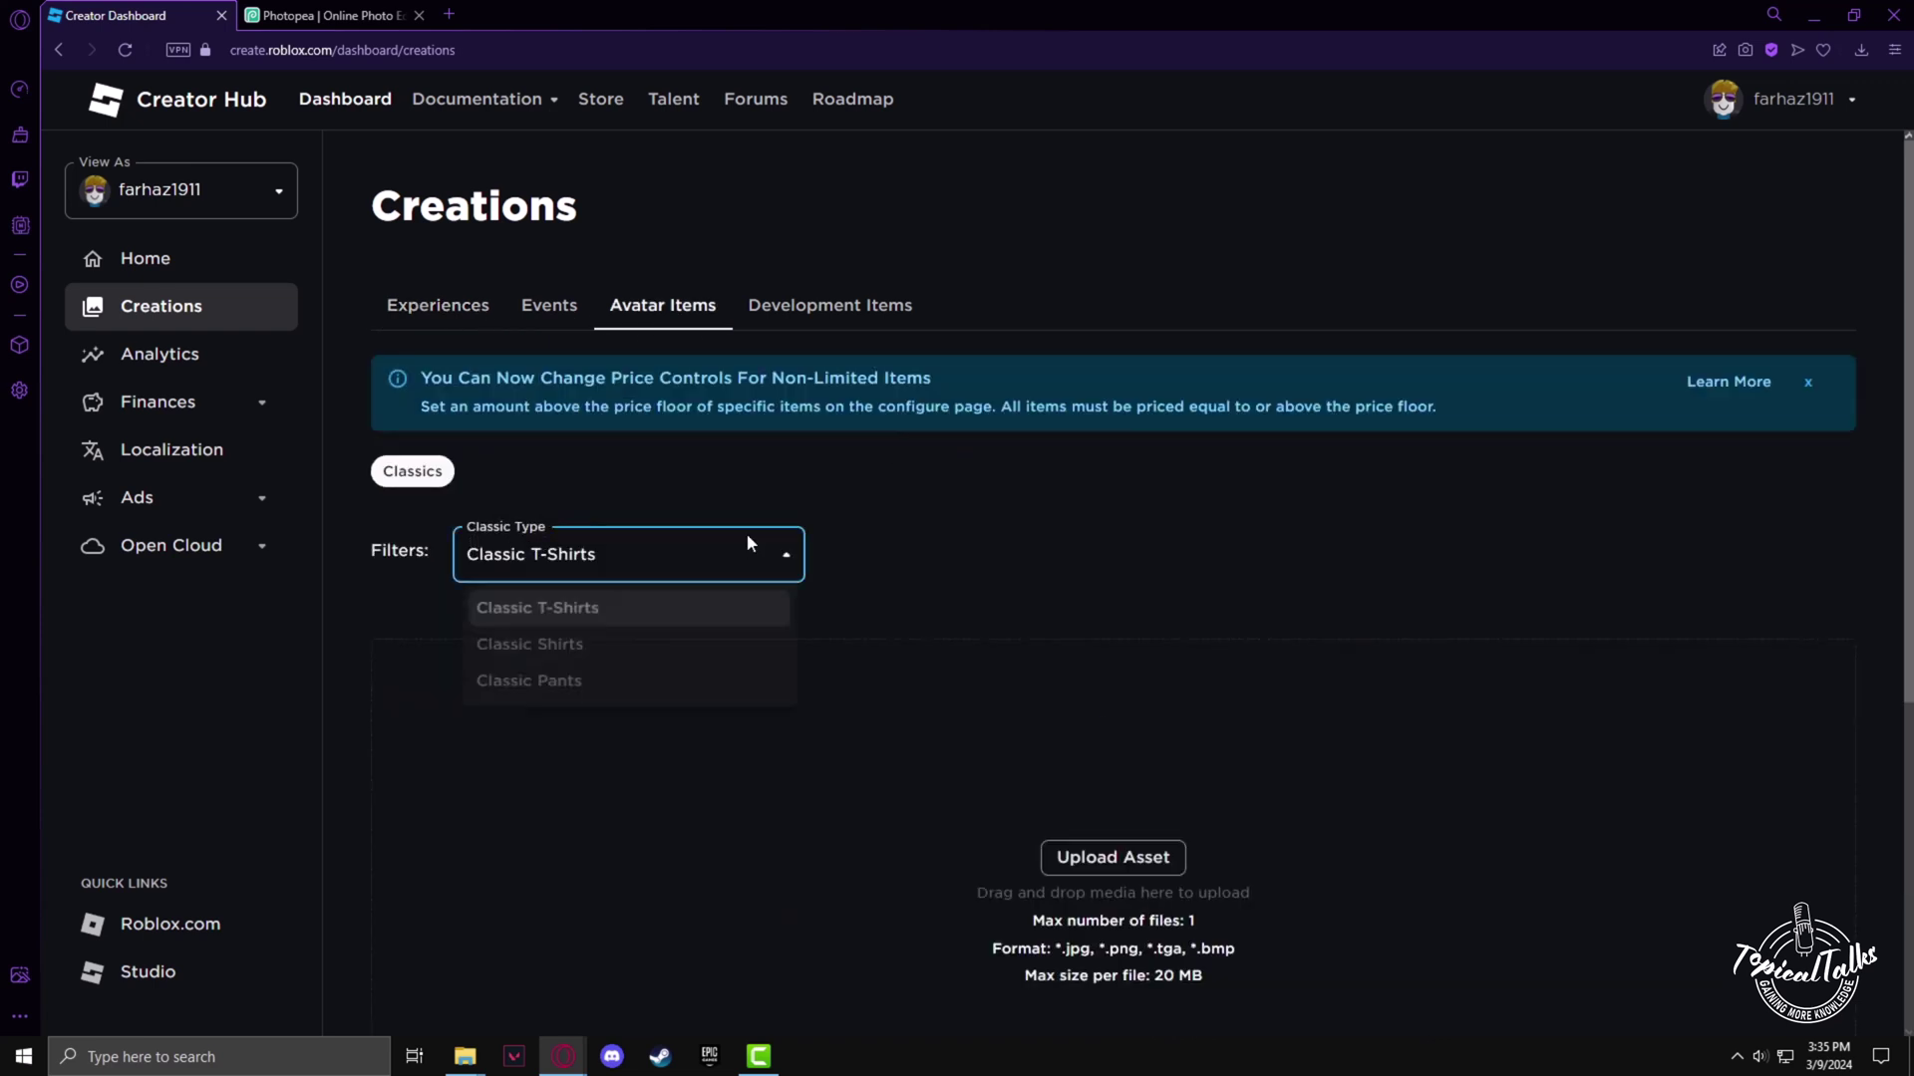
{"action": "left_click", "coordinate": [510, 650]}
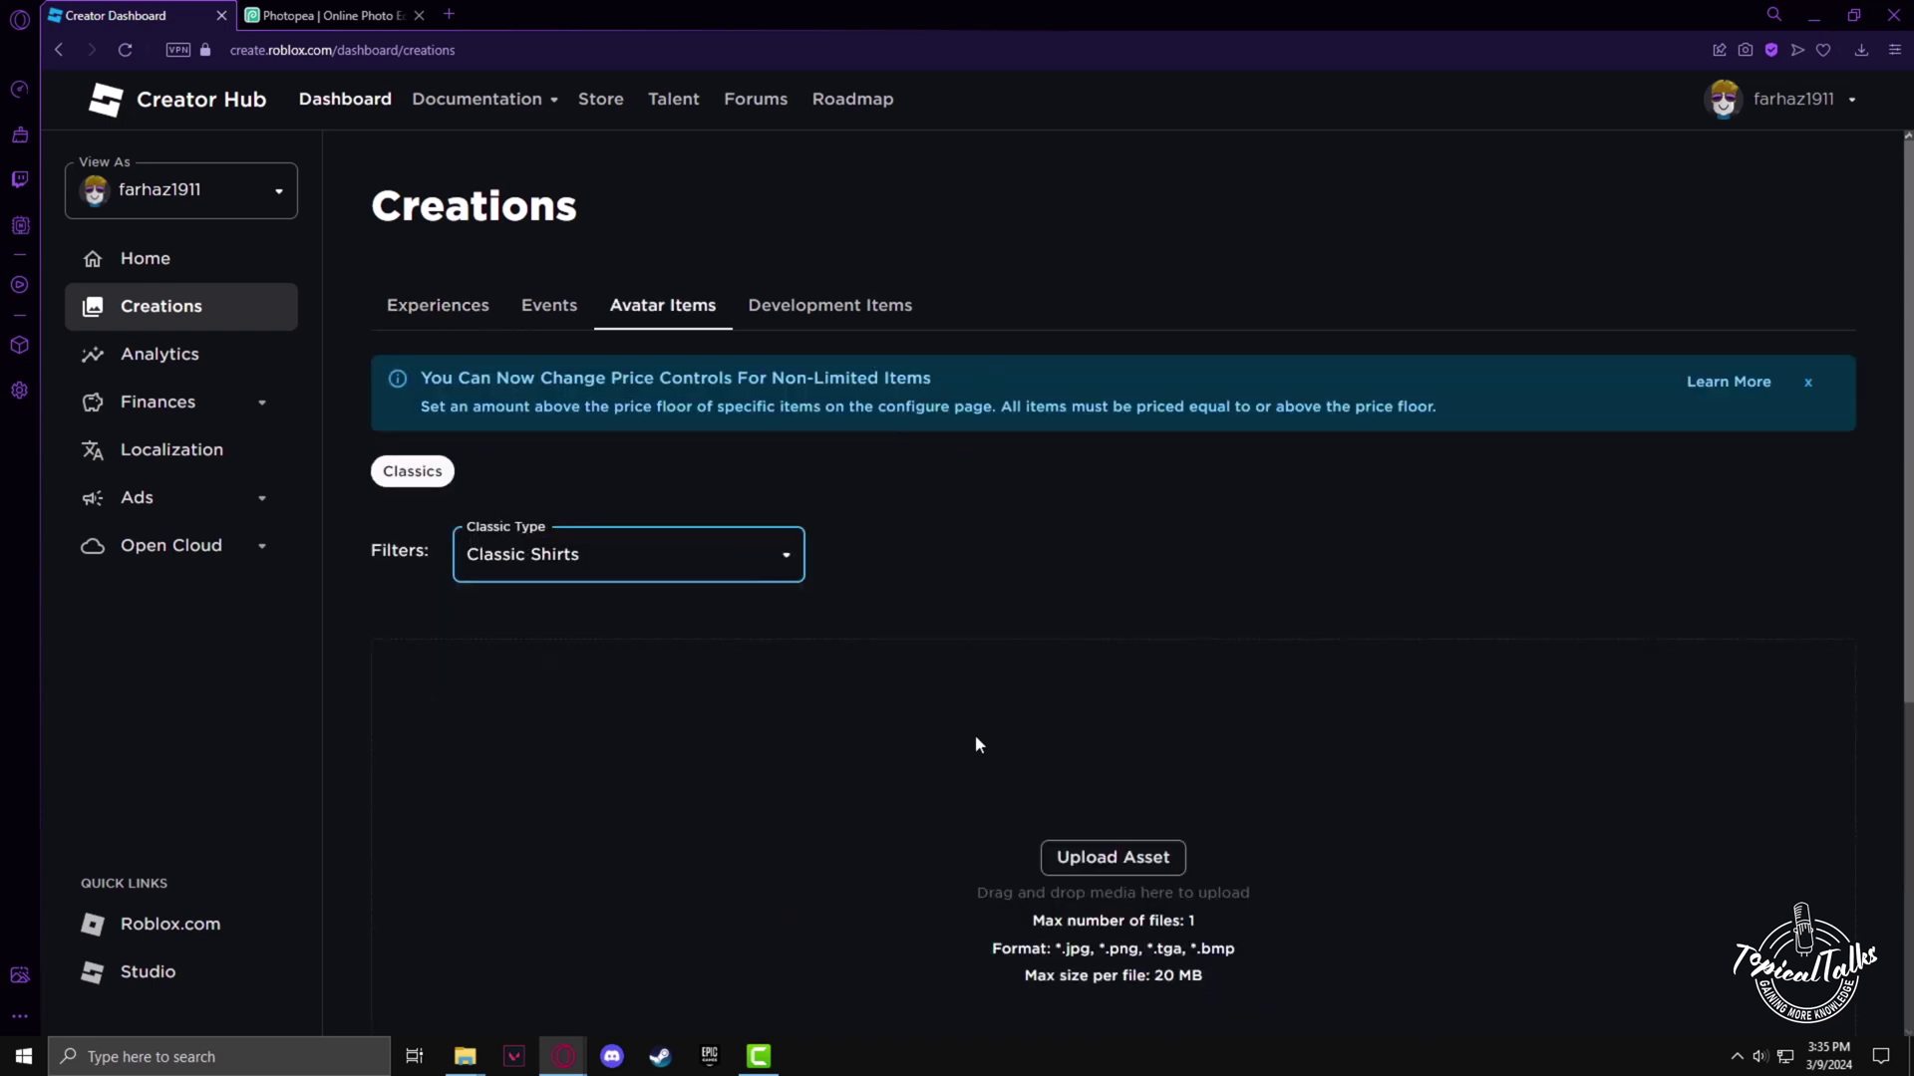
{"action": "scroll", "coordinate": [1337, 700], "scroll_direction": "down", "scroll_amount": 2}
Start a new classic shirt upload and enter the name 'Topical Talks'.
{"action": "left_click", "coordinate": [1092, 561]}
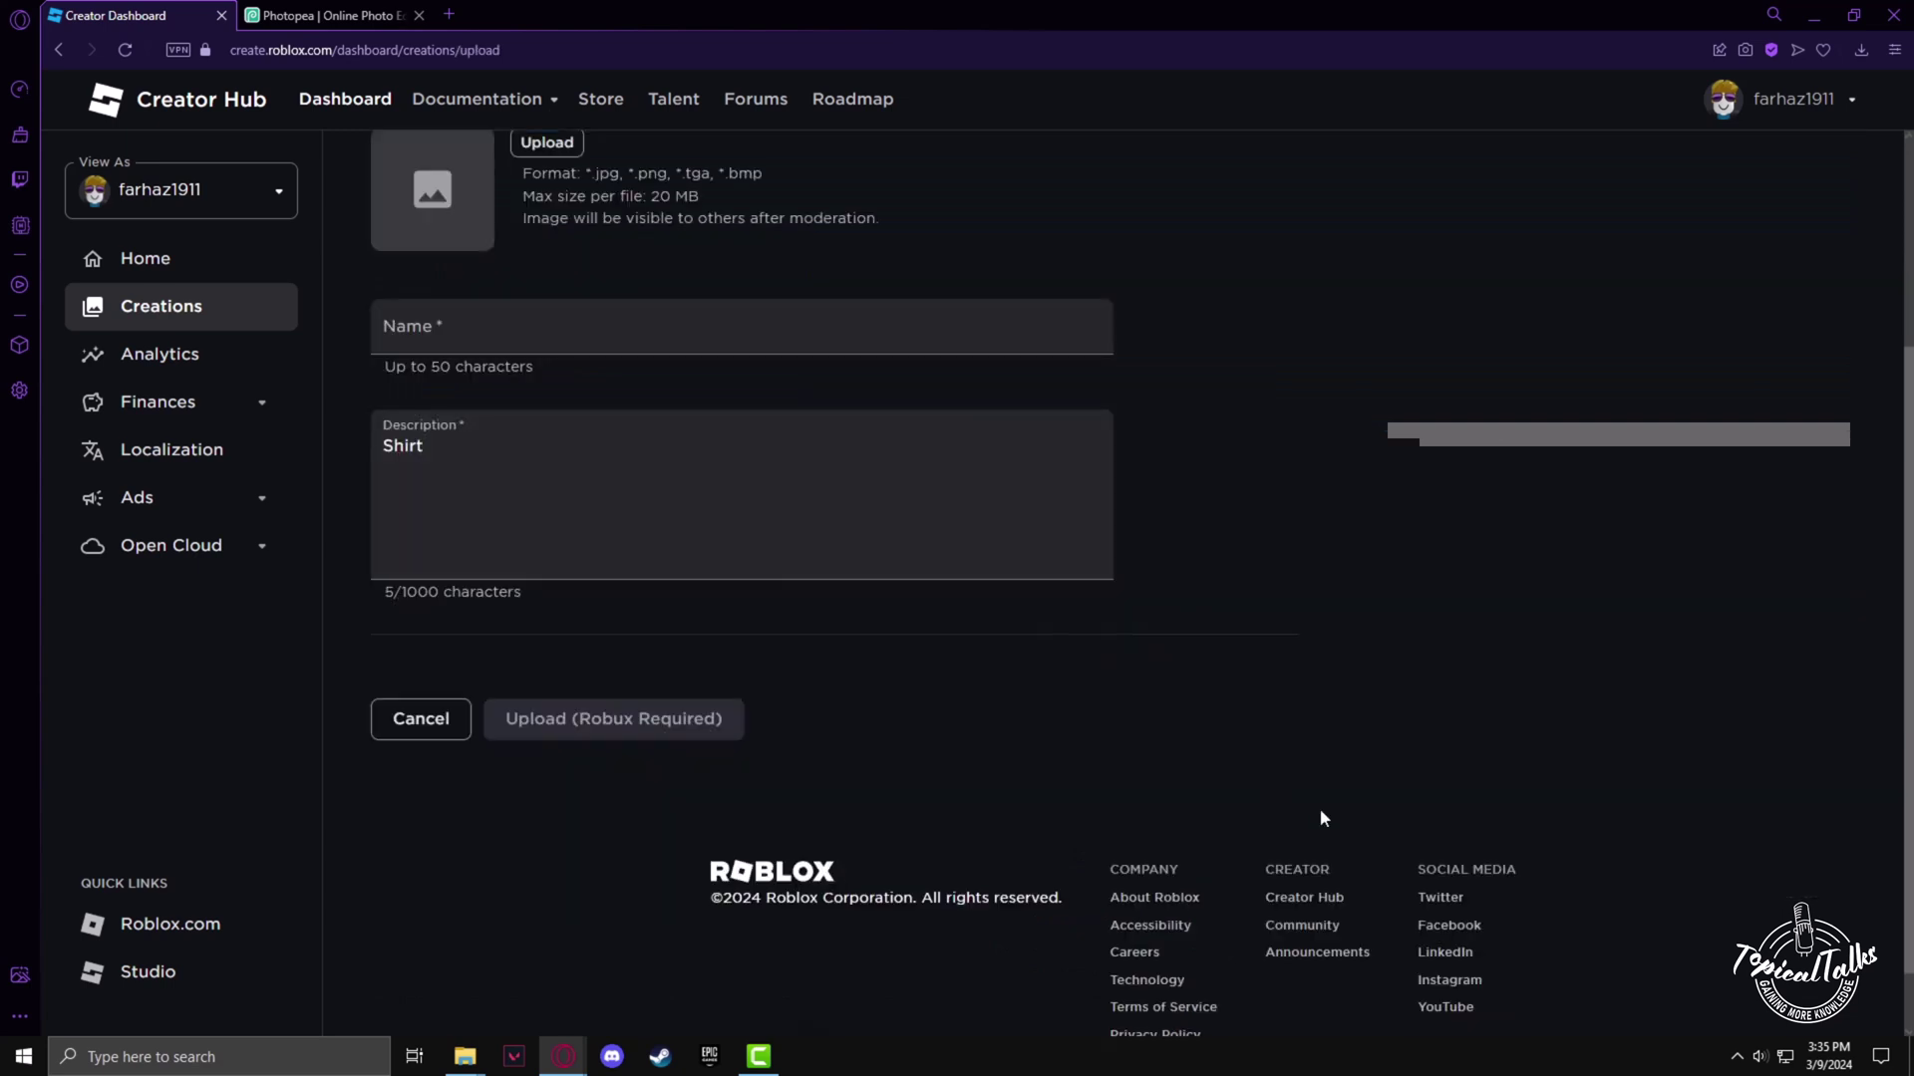
{"action": "scroll", "coordinate": [709, 552], "scroll_direction": "up", "scroll_amount": 1}
{"action": "left_click", "coordinate": [479, 425]}
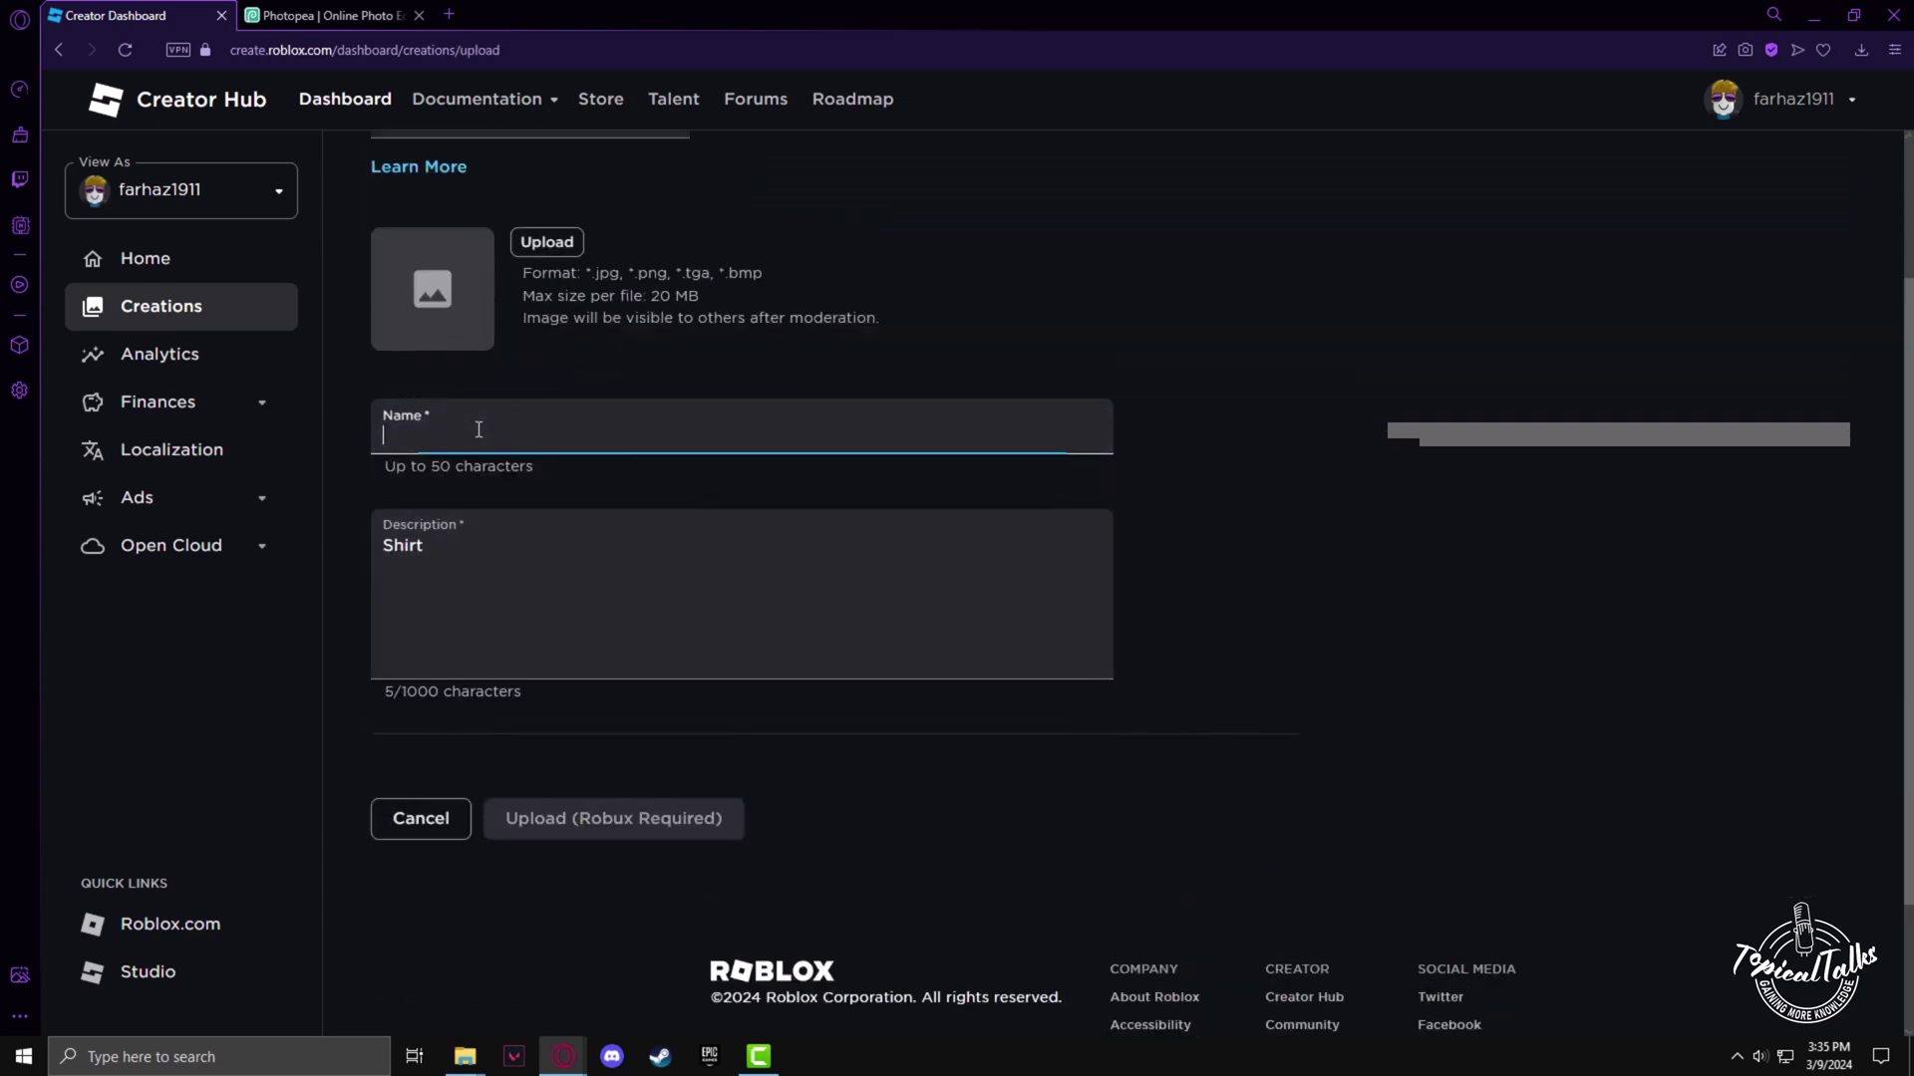
{"action": "type", "text": "Top"}
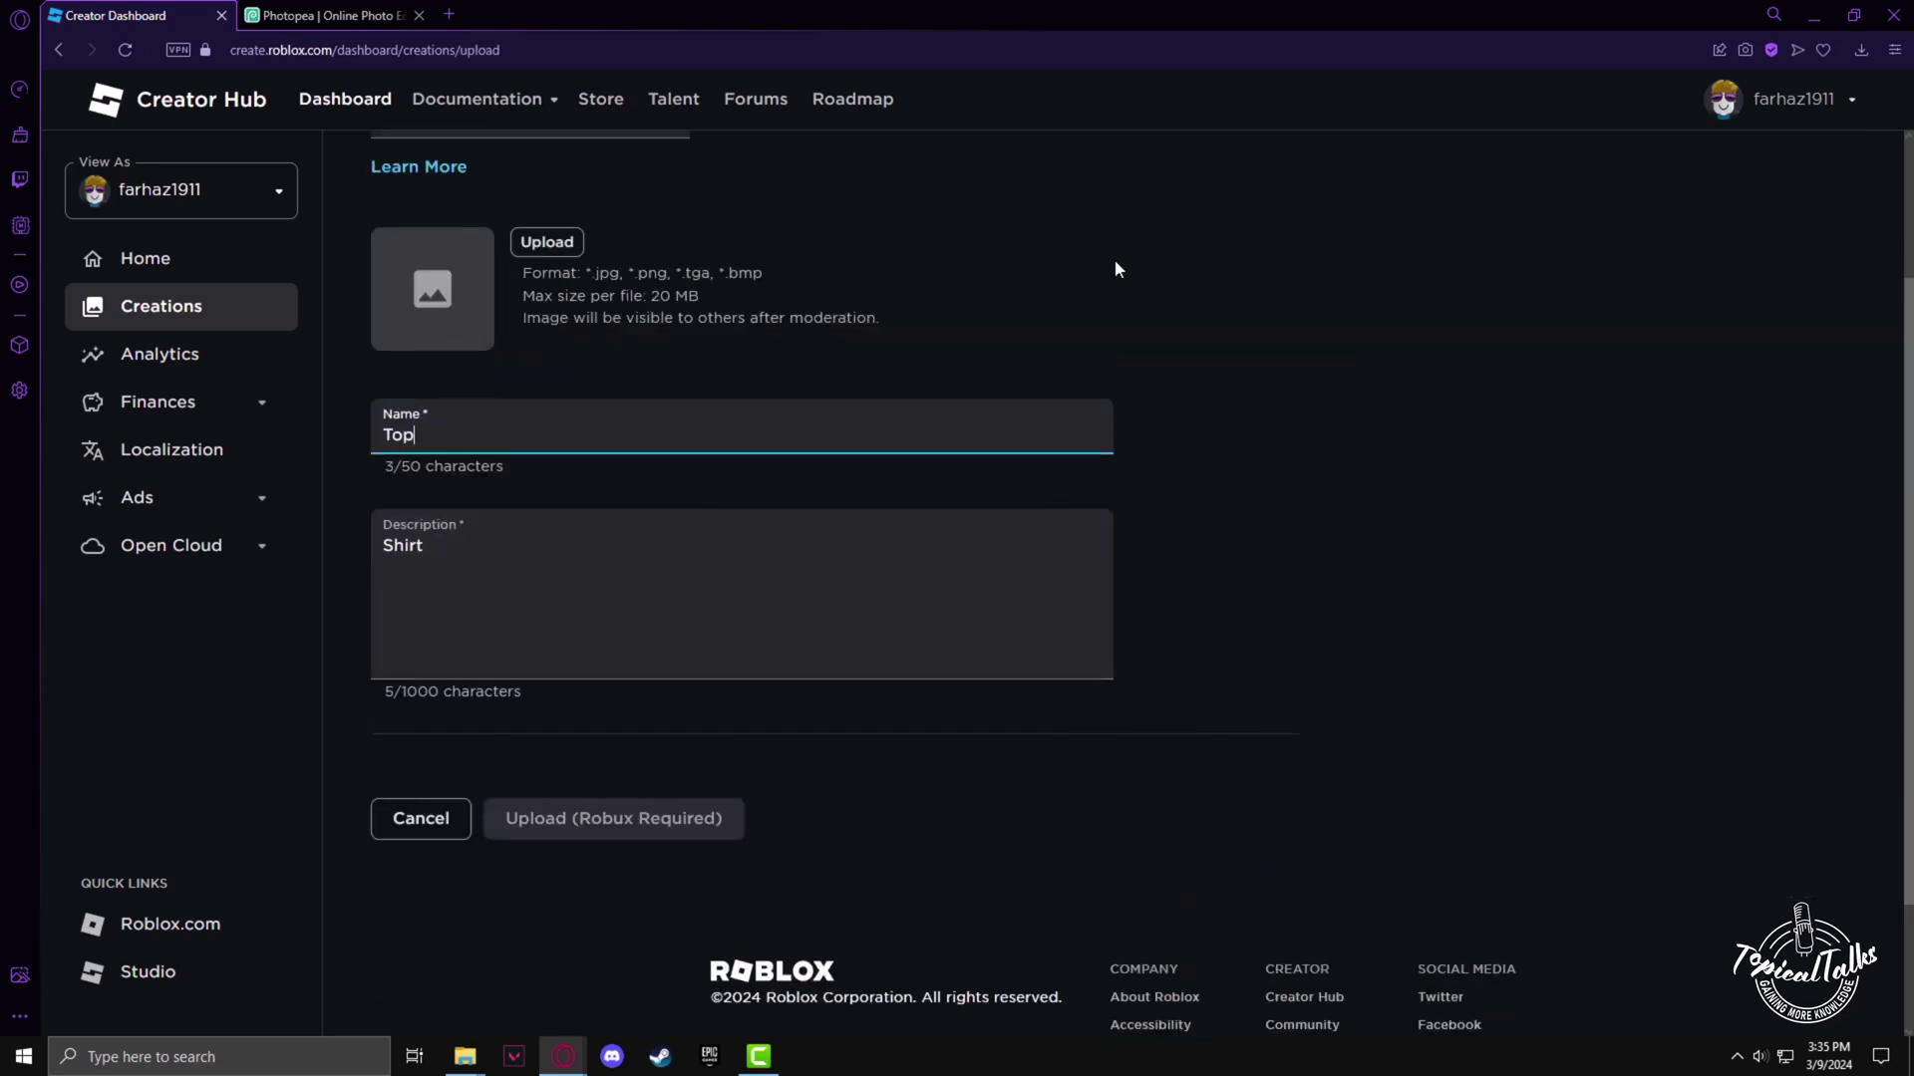
{"action": "type", "text": "ical Tal"}
{"action": "type", "text": "ks"}
{"action": "left_click", "coordinate": [534, 256]}
{"action": "scroll", "coordinate": [477, 322], "scroll_direction": "up", "scroll_amount": 1}
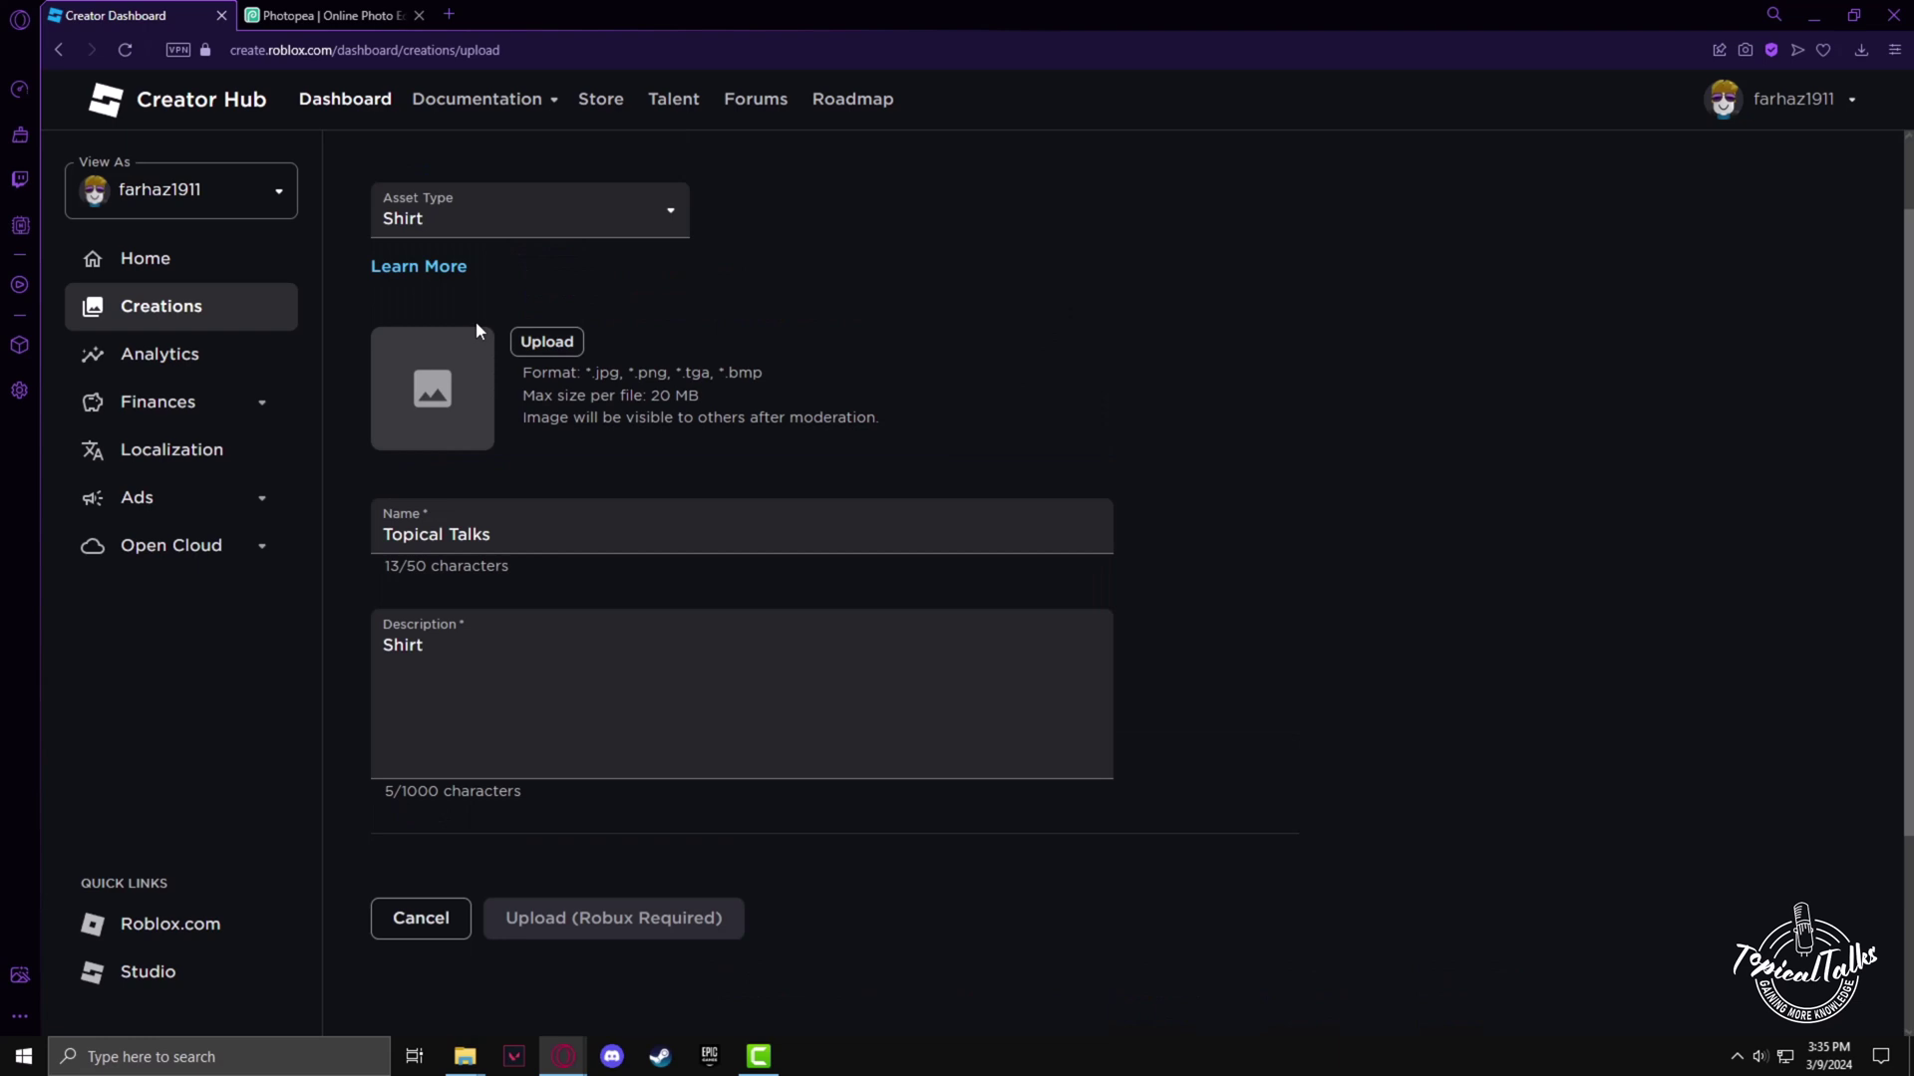
{"action": "scroll", "coordinate": [461, 359], "scroll_direction": "down", "scroll_amount": 1}
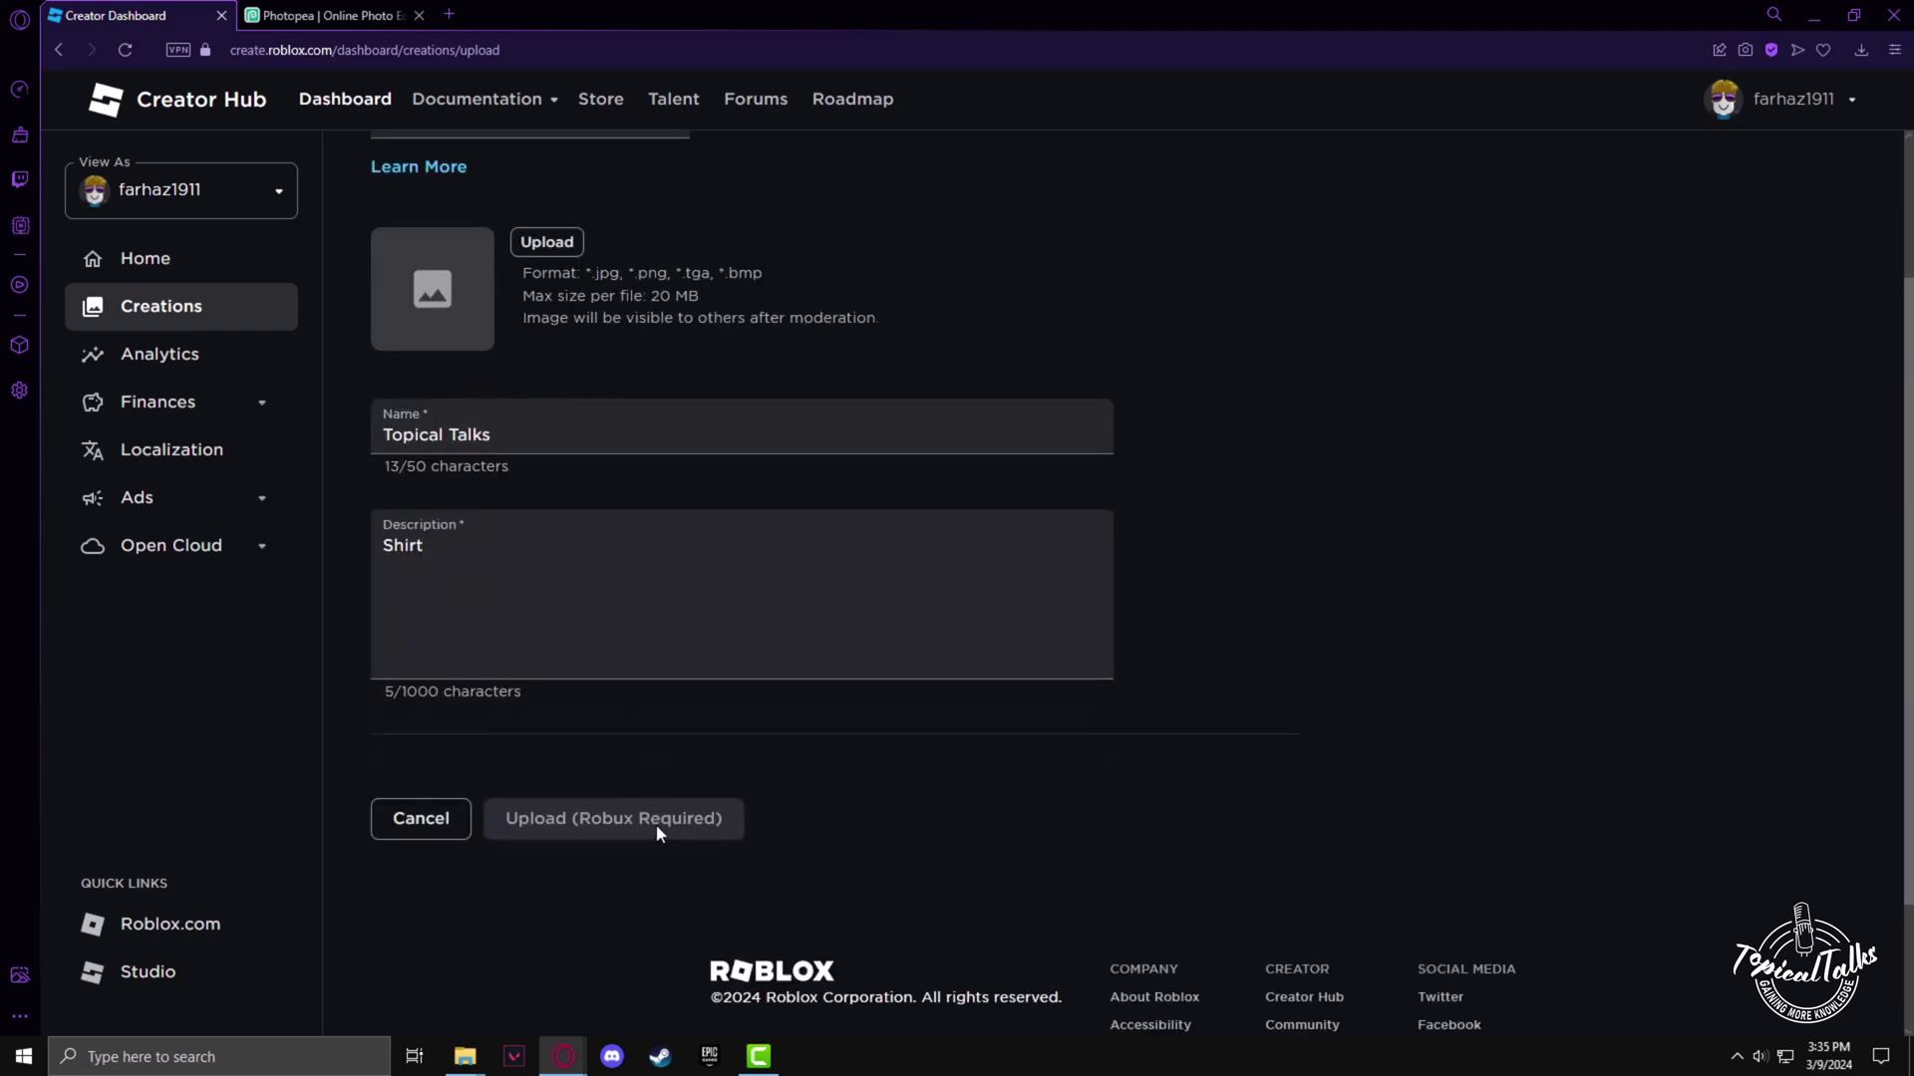
{"action": "scroll", "coordinate": [809, 827], "scroll_direction": "down", "scroll_amount": 1}
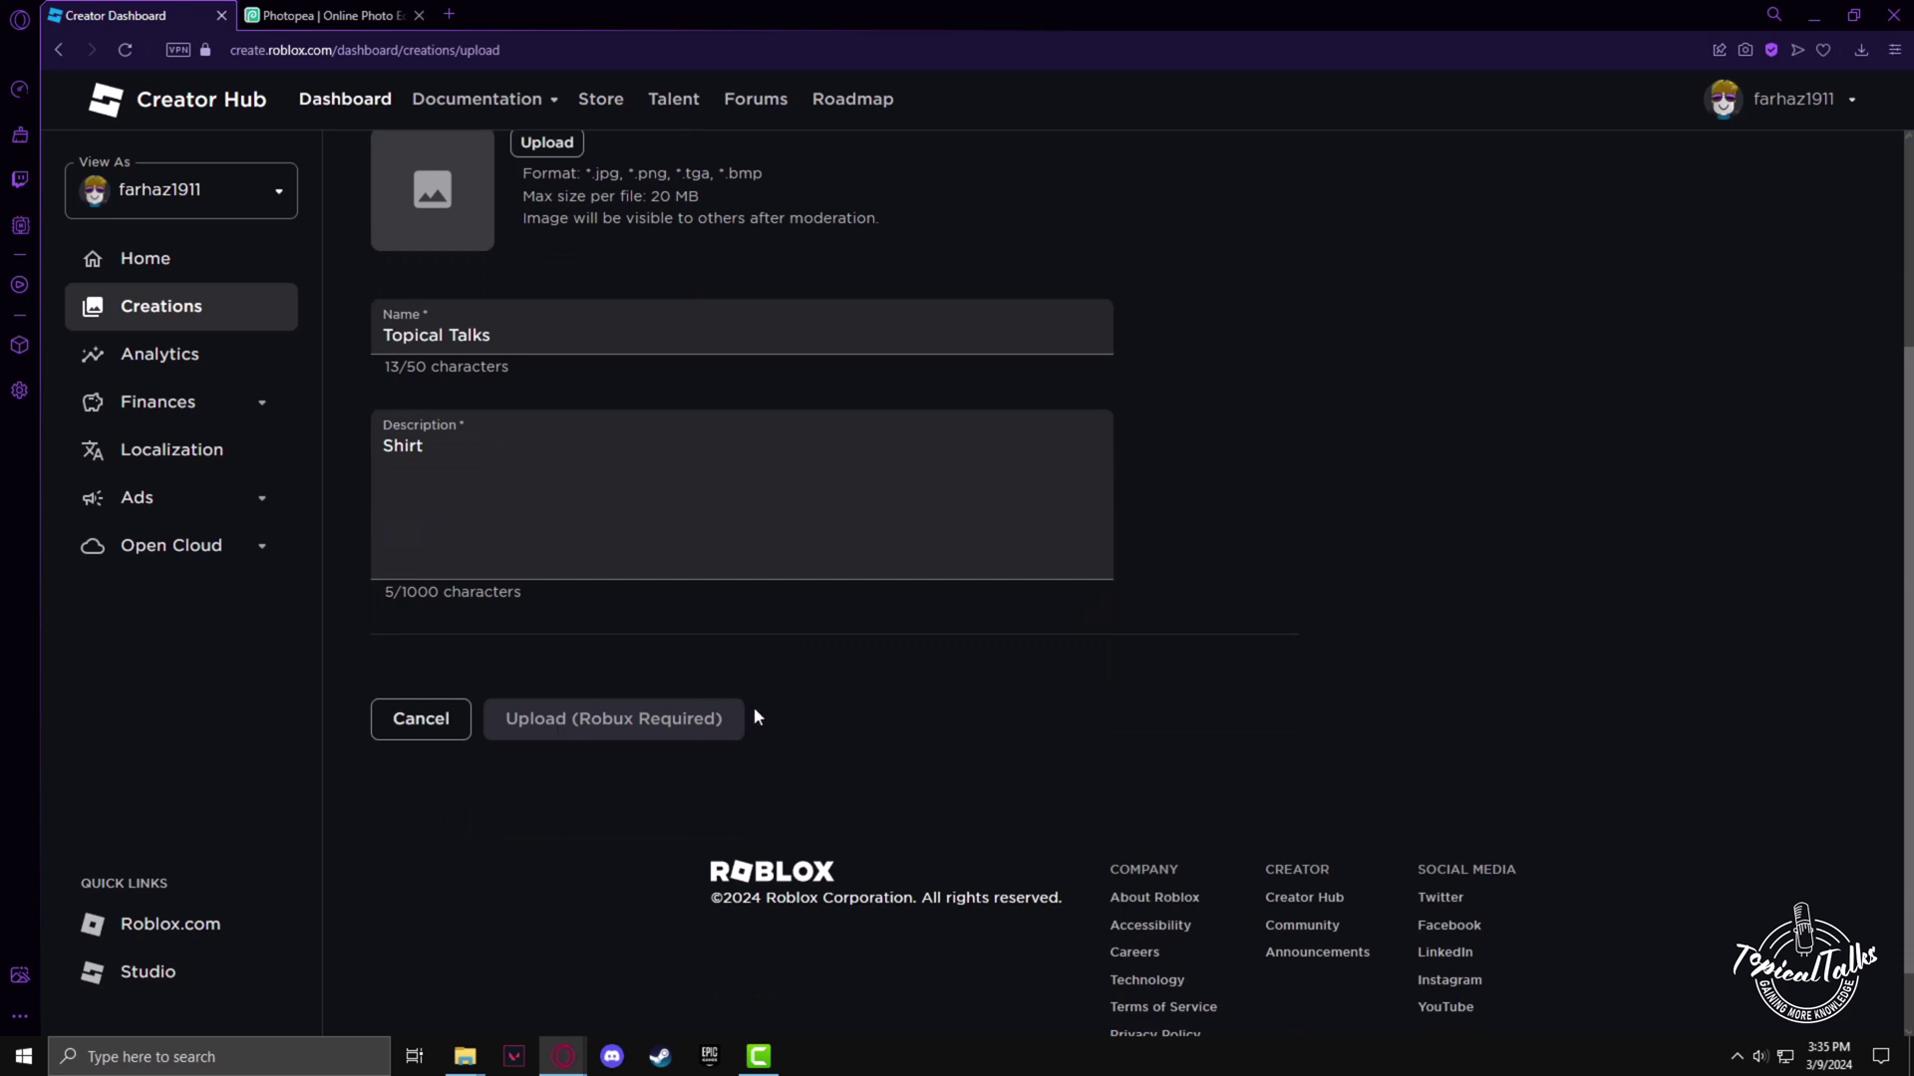
{"action": "scroll", "coordinate": [754, 717], "scroll_direction": "up", "scroll_amount": 2}
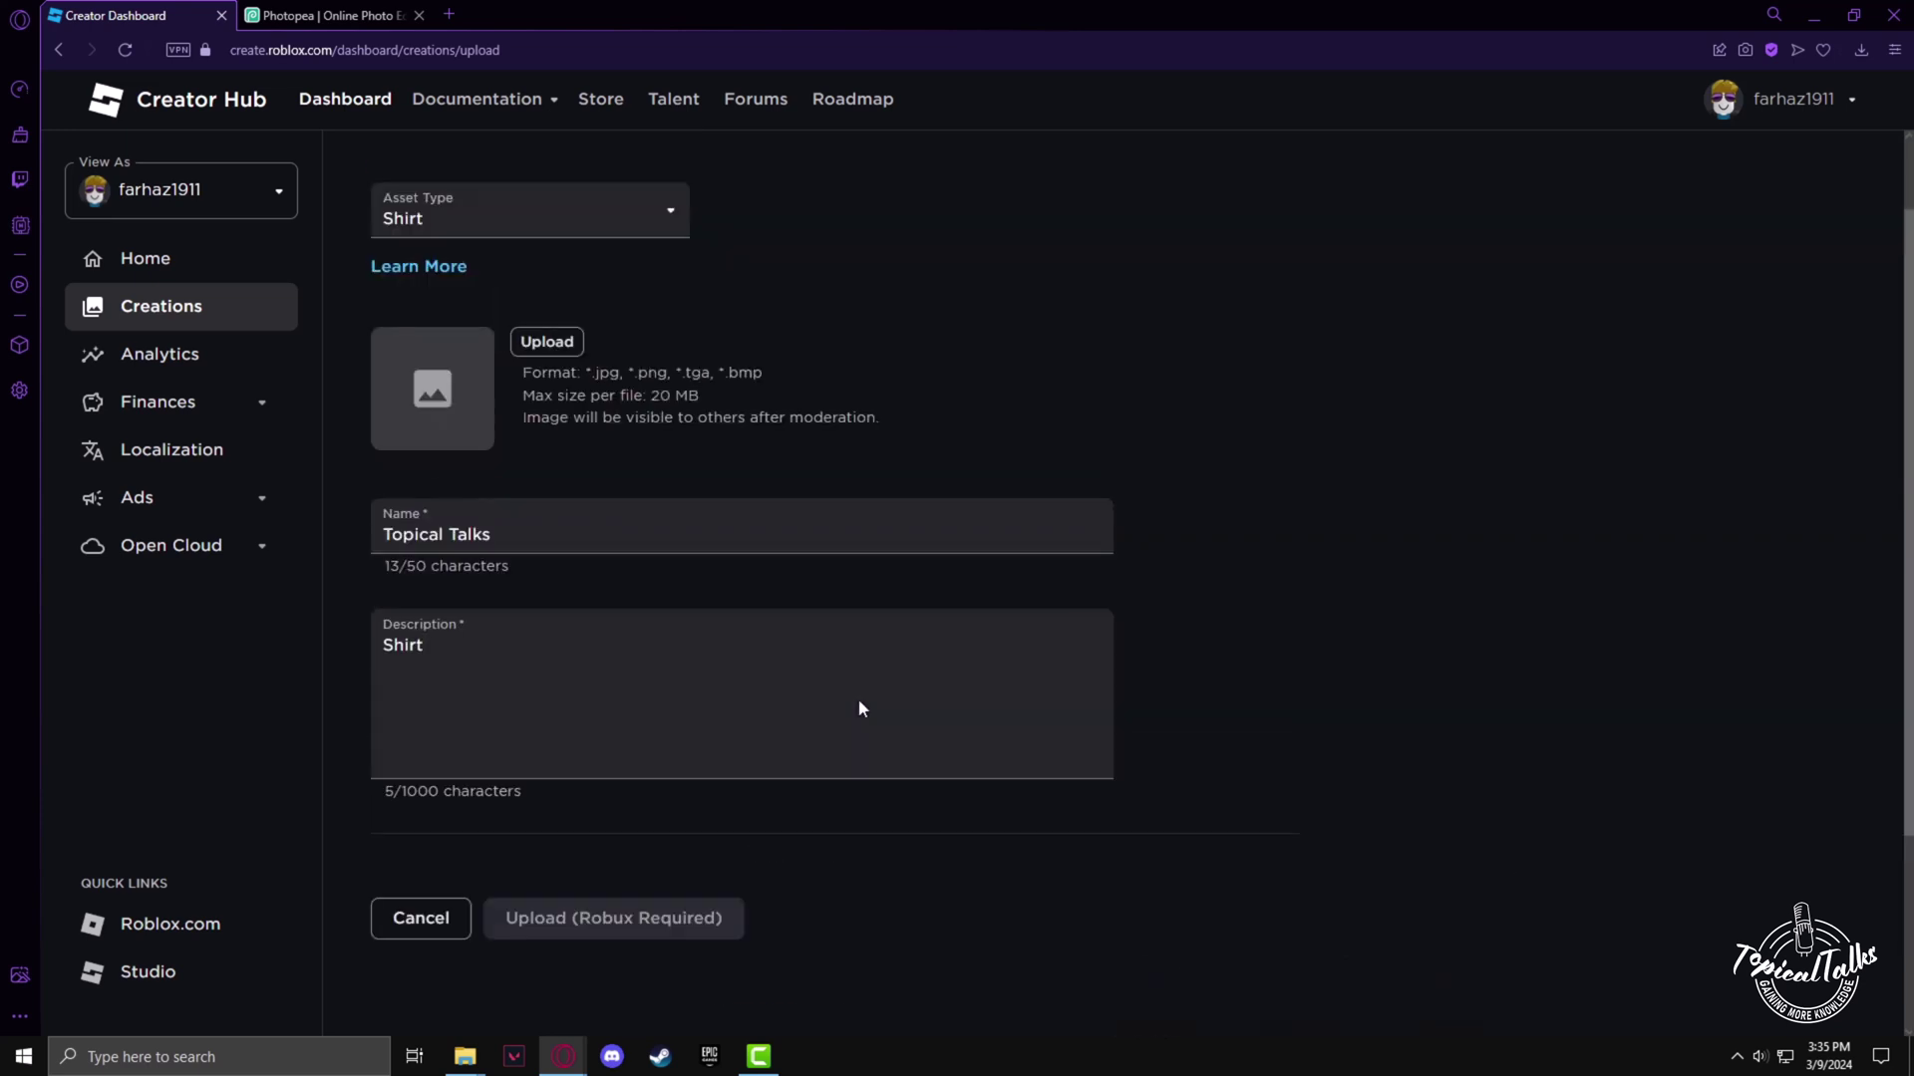
Attach Template-Shirts-R15.png from the Desktop and submit the shirt upload.
{"action": "left_click", "coordinate": [550, 343]}
{"action": "left_click", "coordinate": [91, 227]}
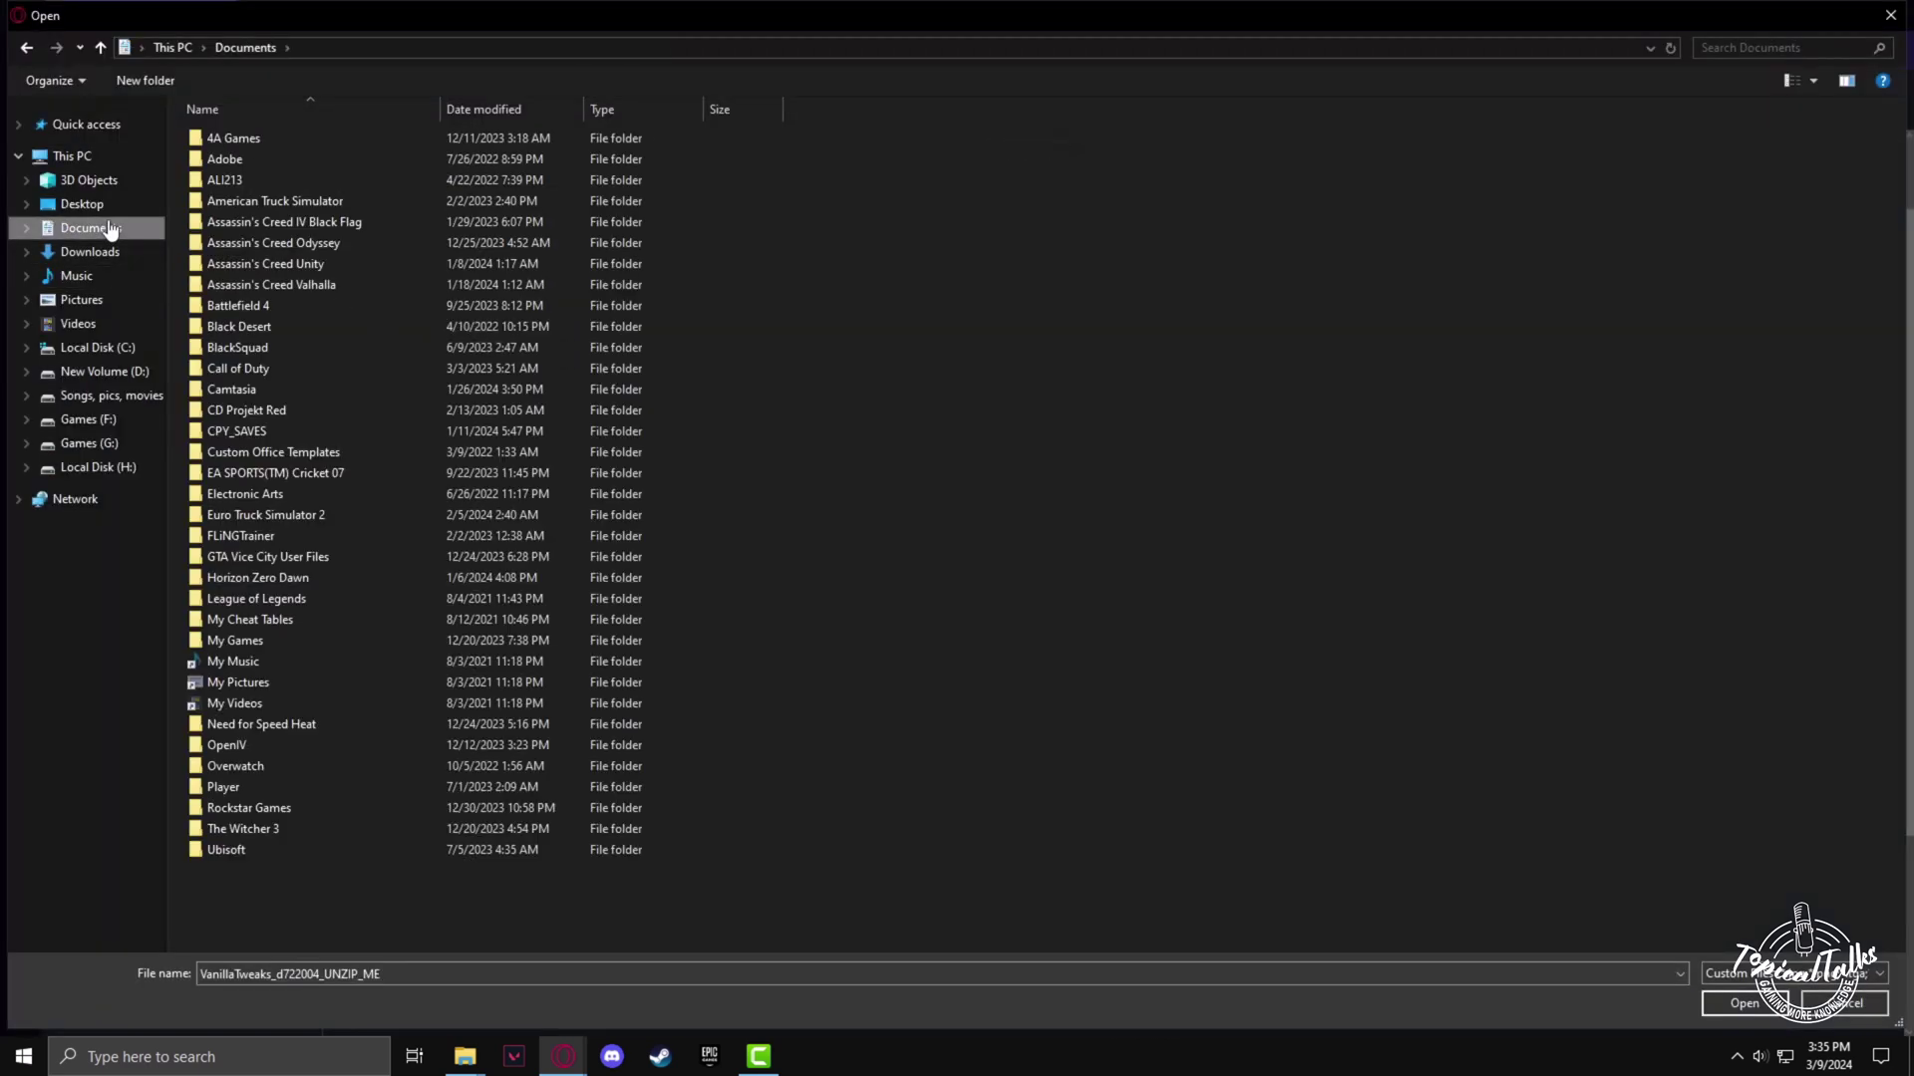
{"action": "left_click", "coordinate": [104, 203]}
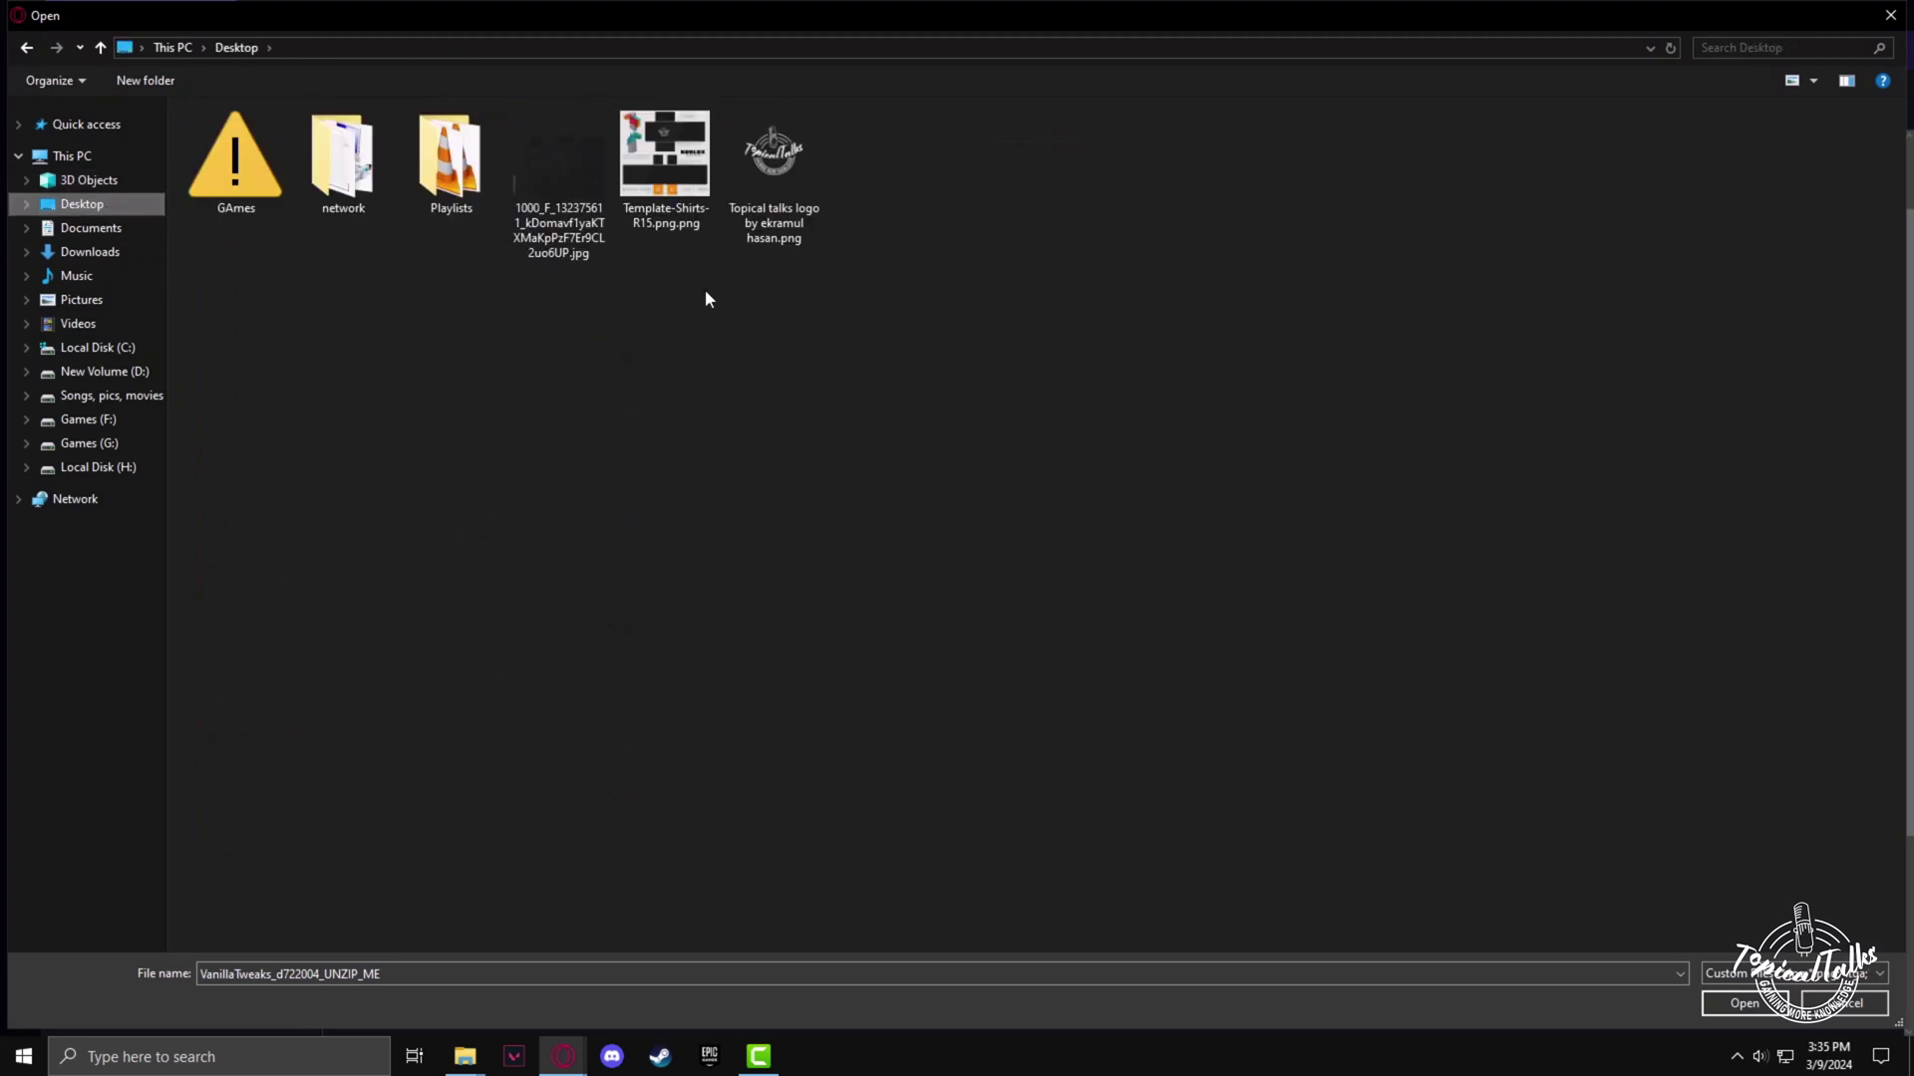
{"action": "left_click", "coordinate": [666, 167]}
{"action": "left_click", "coordinate": [1724, 998]}
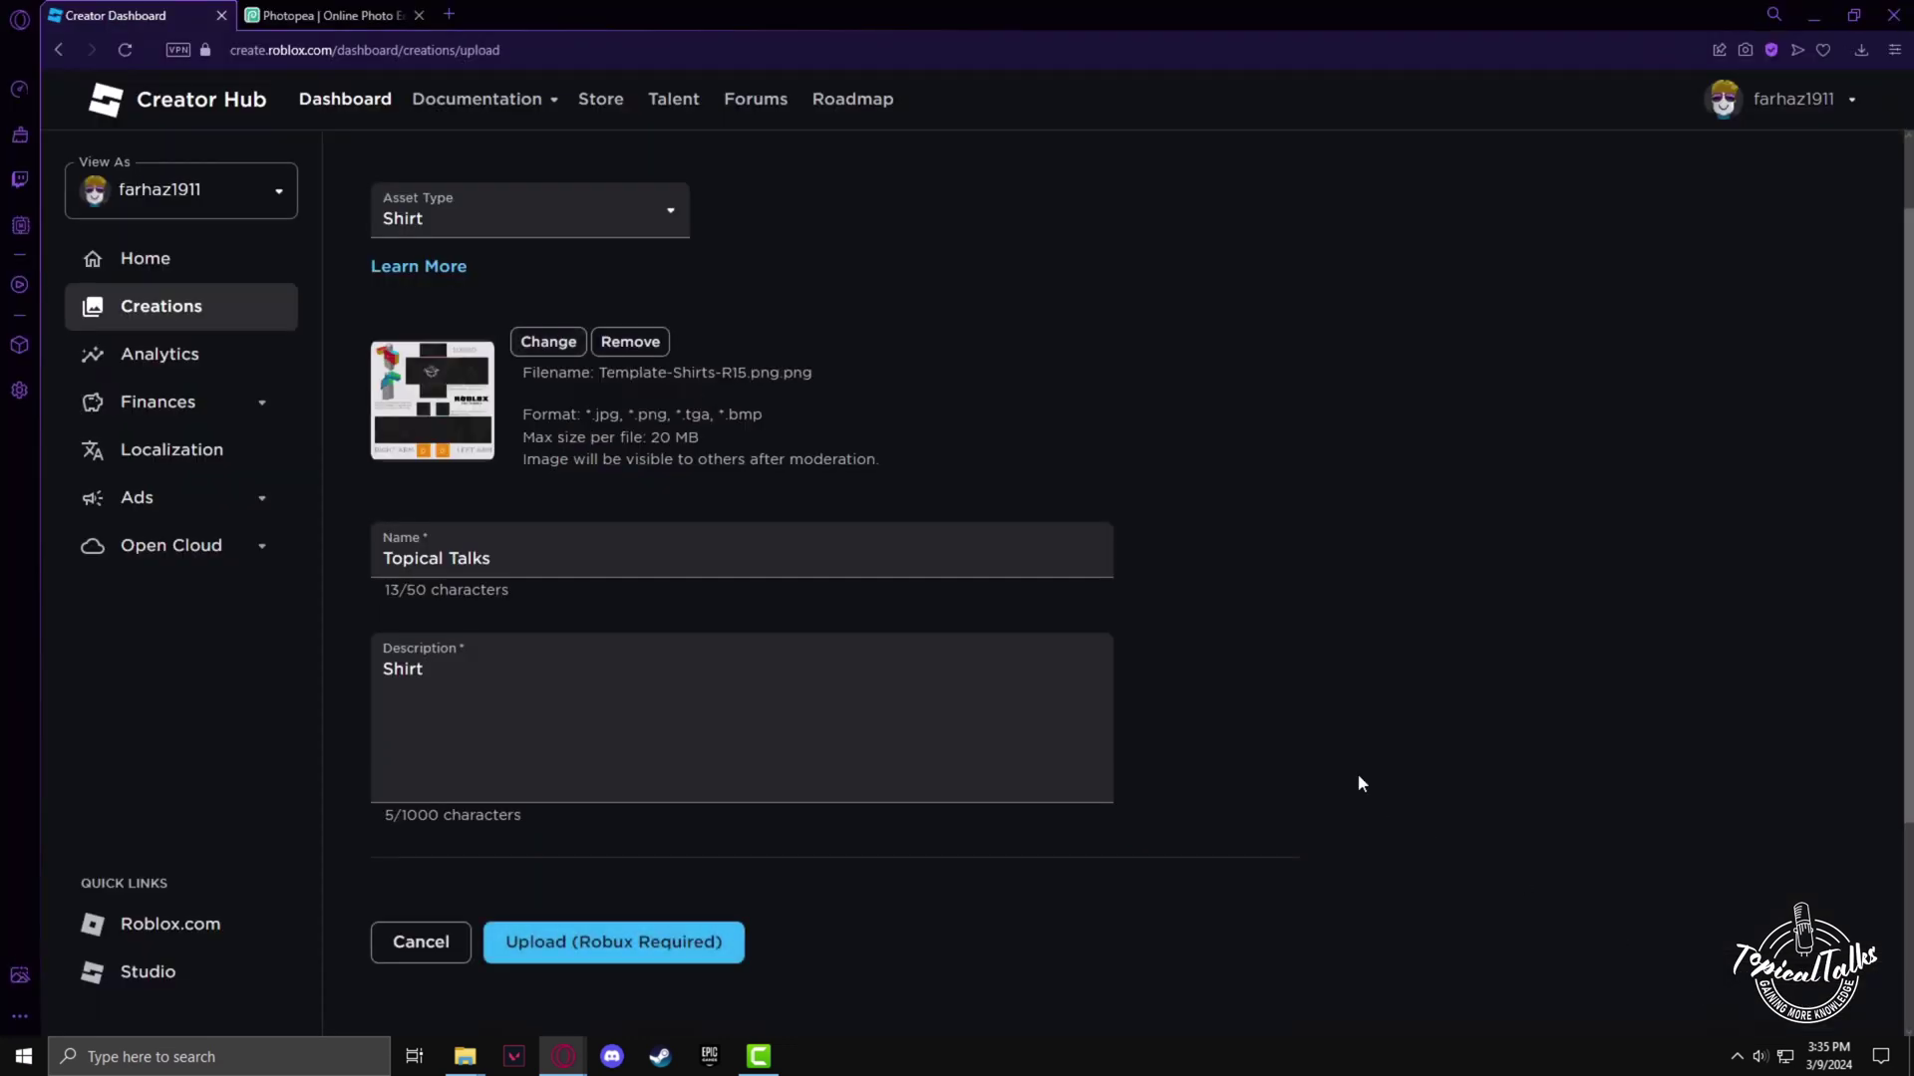
{"action": "scroll", "coordinate": [699, 982], "scroll_direction": "down", "scroll_amount": 2}
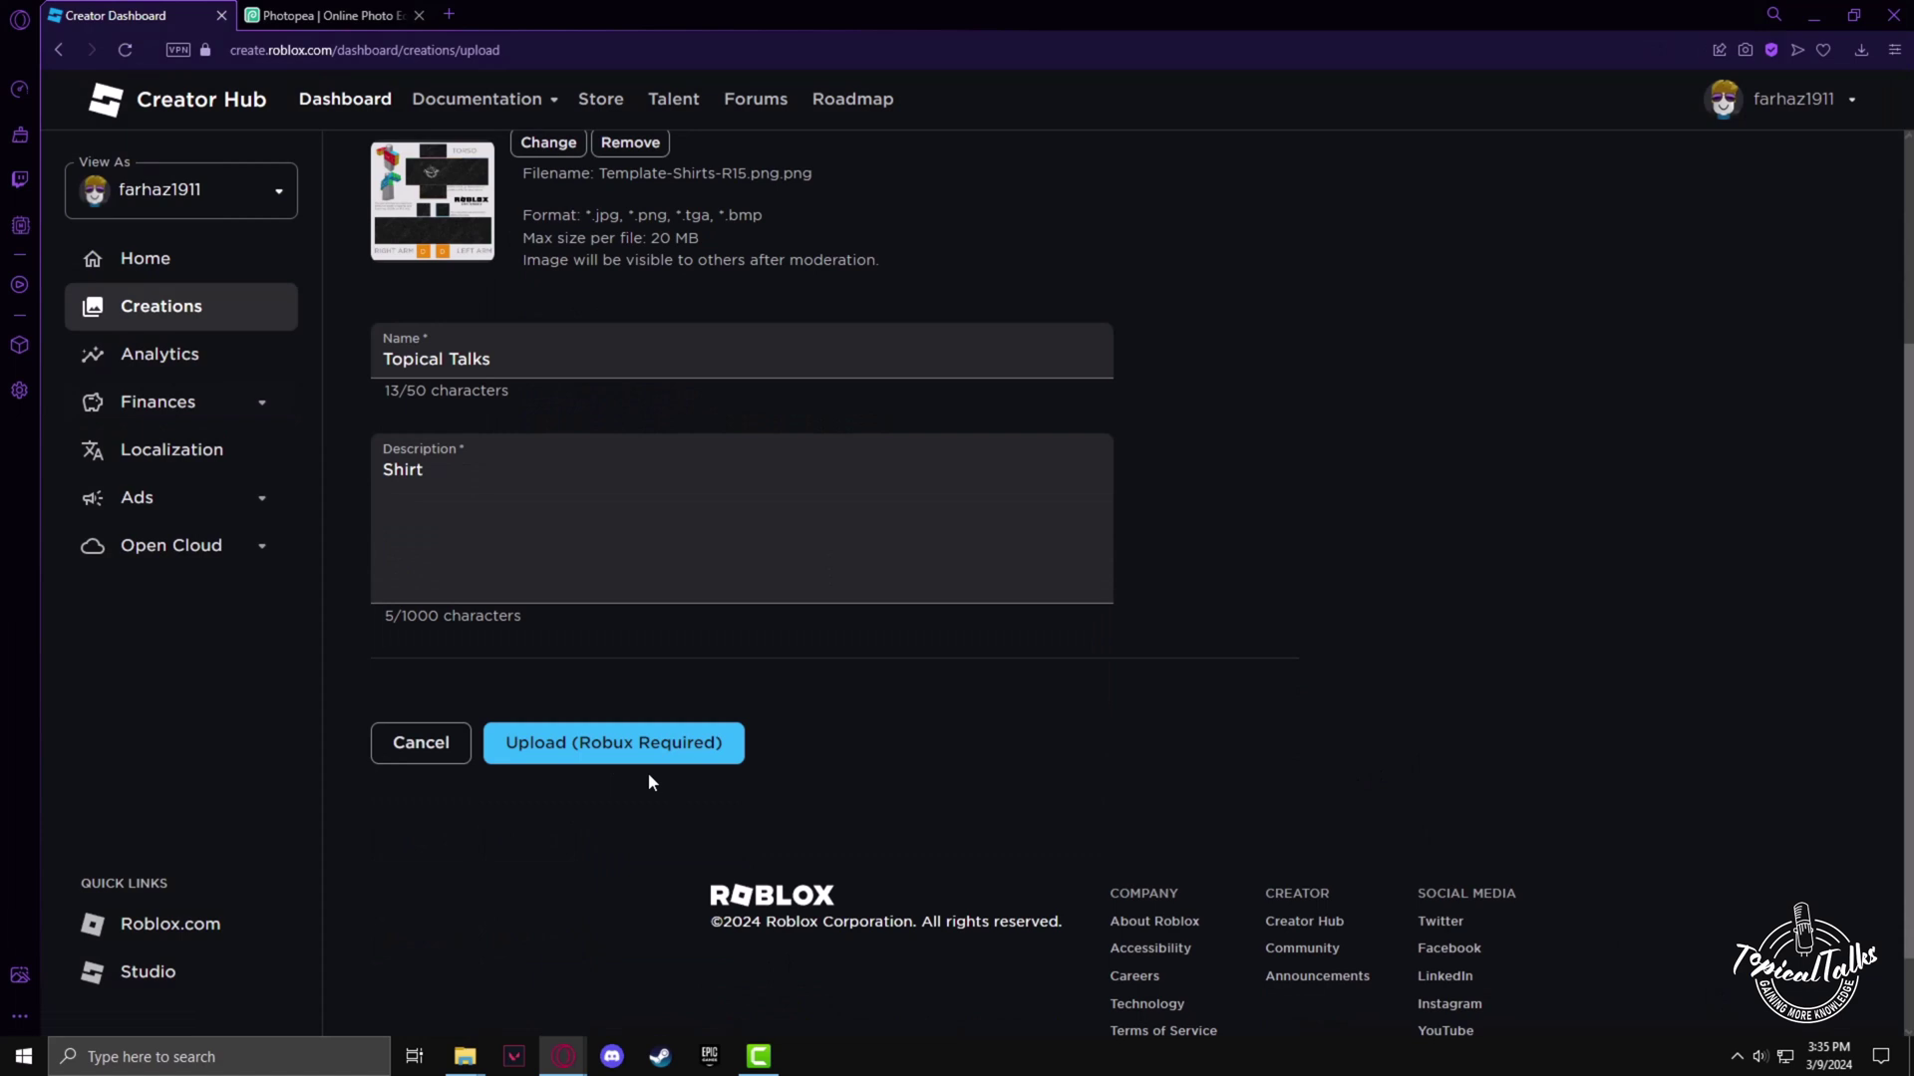
{"action": "left_click", "coordinate": [564, 758]}
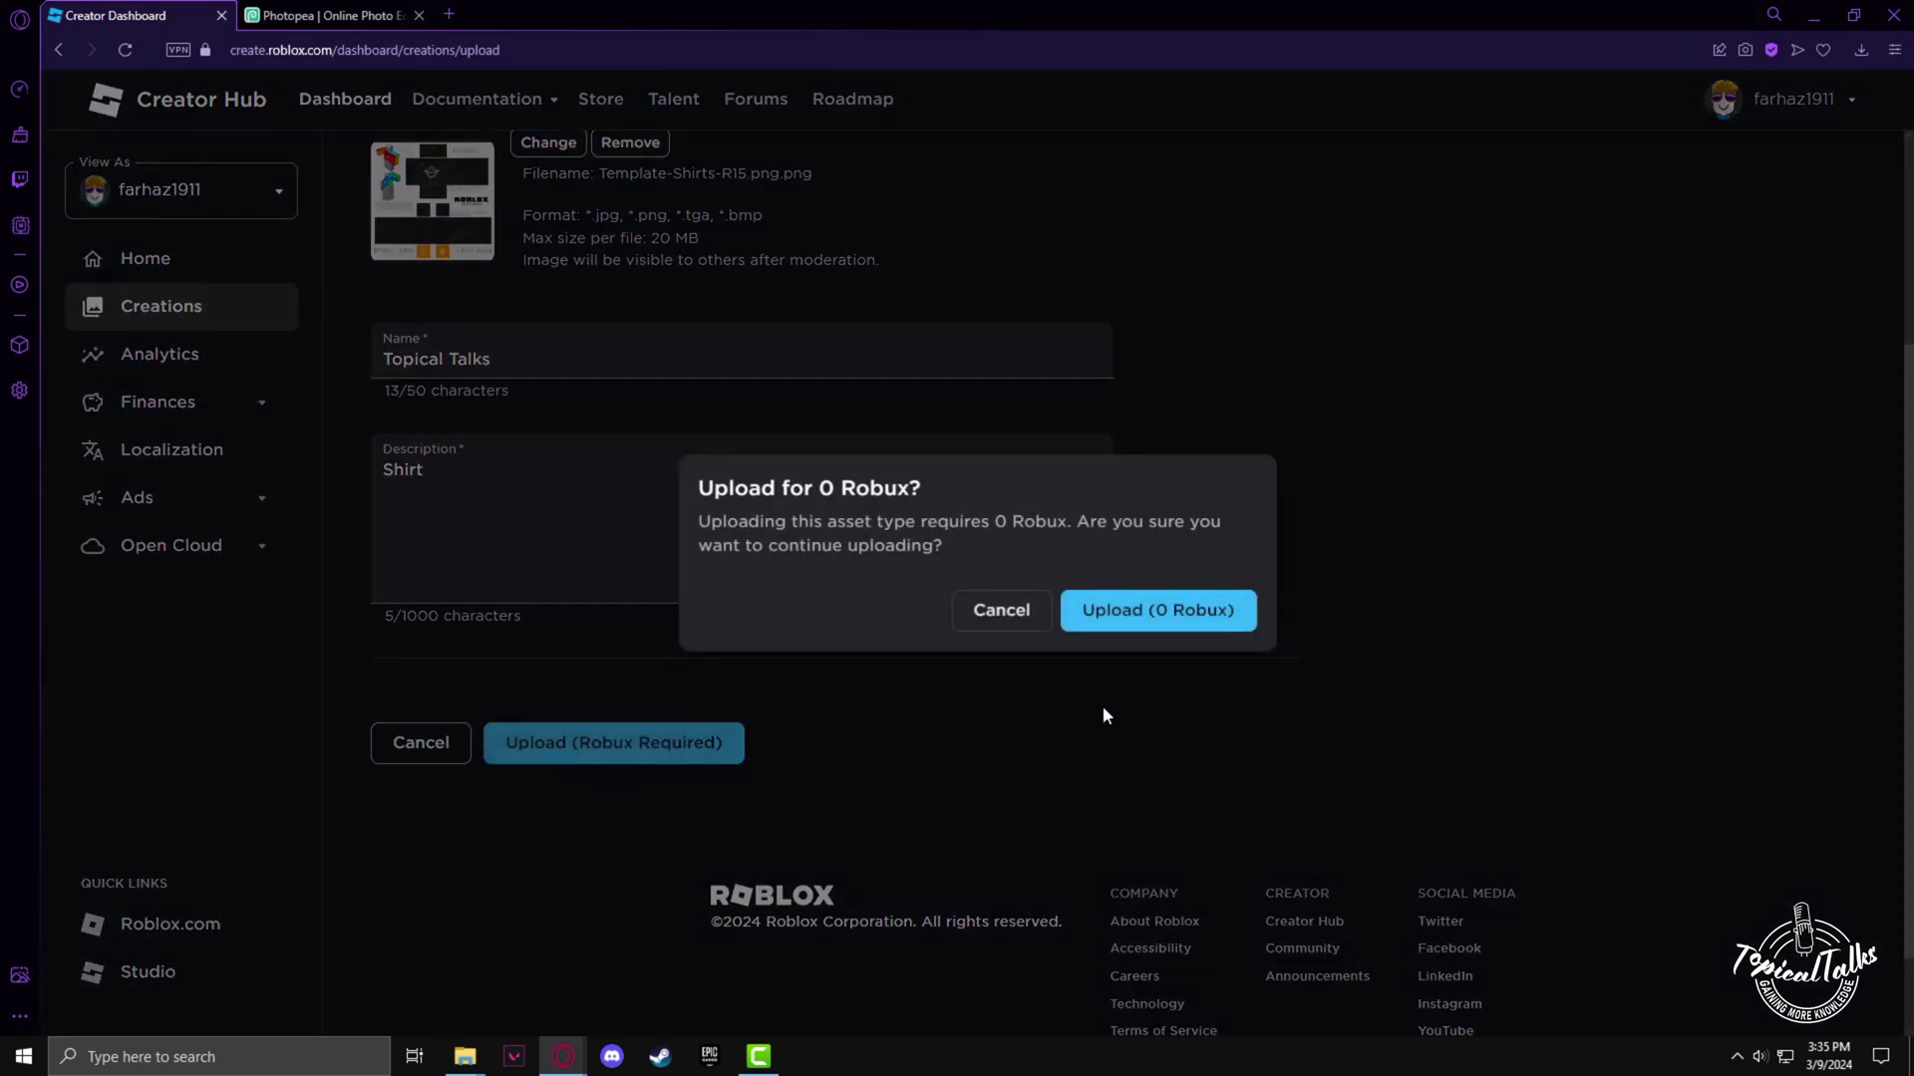